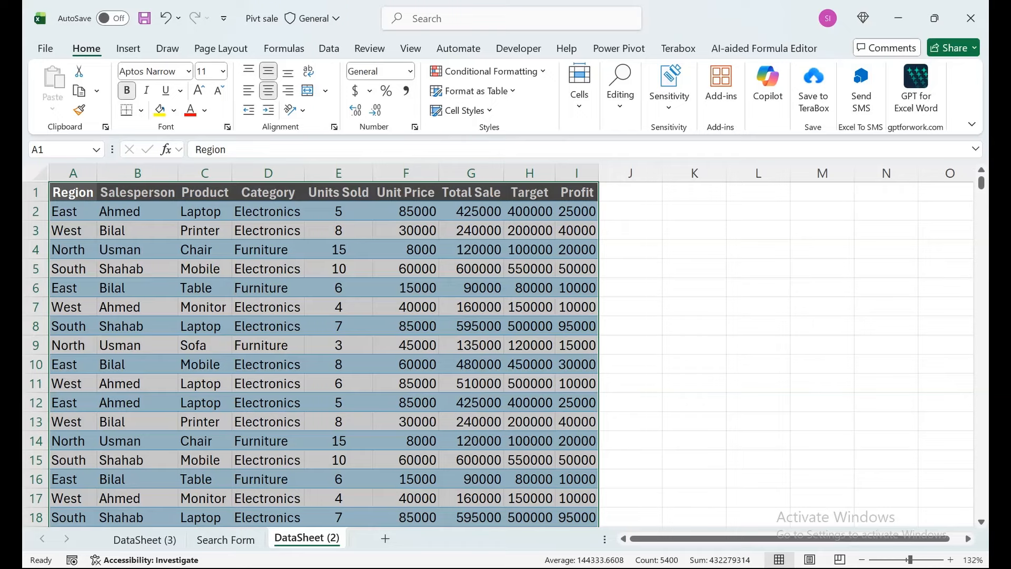
- Insert a blank column before the Region column and enter the header Sn in A1
{"action": "left_click", "coordinate": [73, 192]}
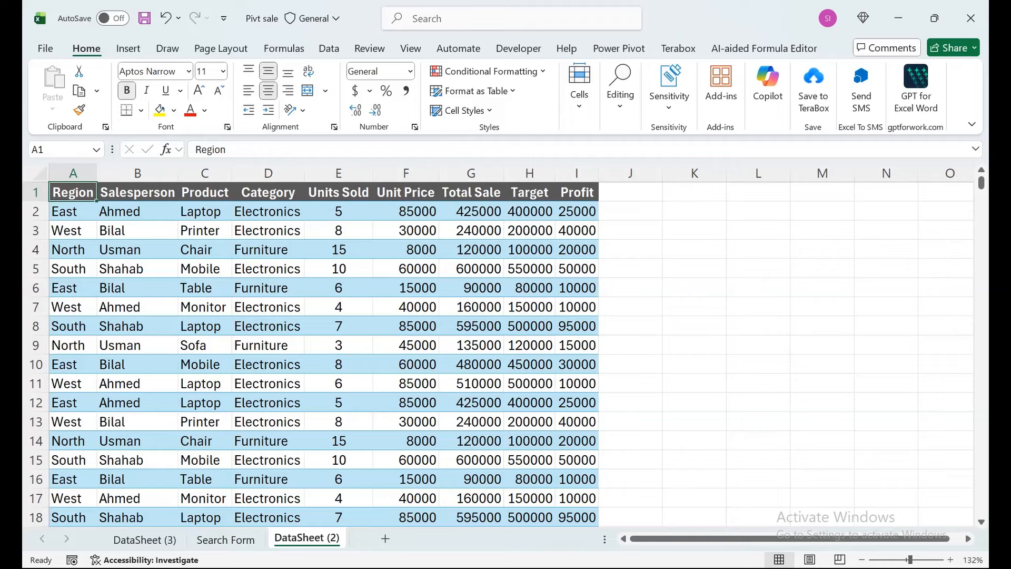
{"action": "key", "text": "ctrl+shift+Down"}
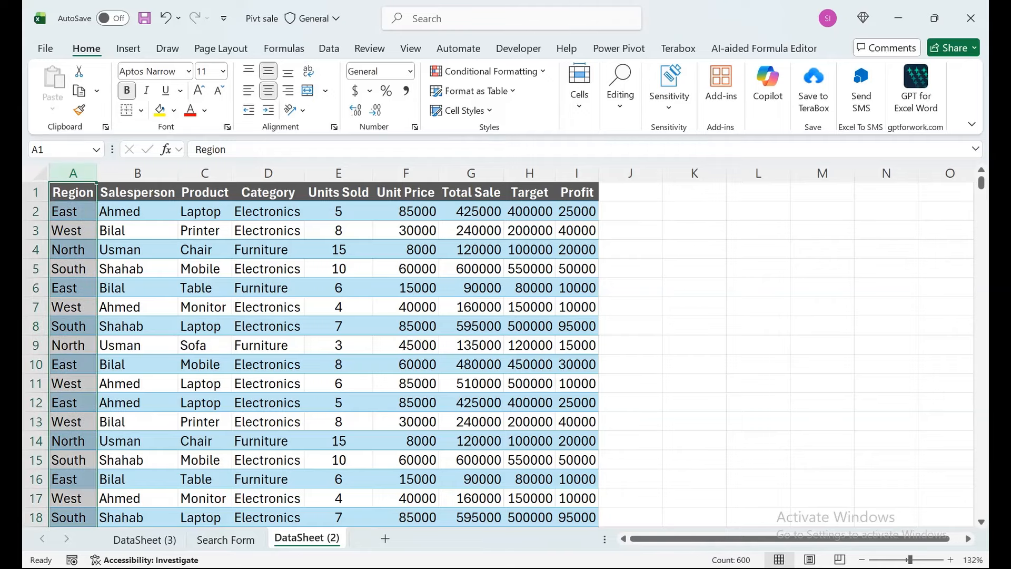
{"action": "key", "text": "ctrl+shift+plus"}
{"action": "type", "text": "Sn"}
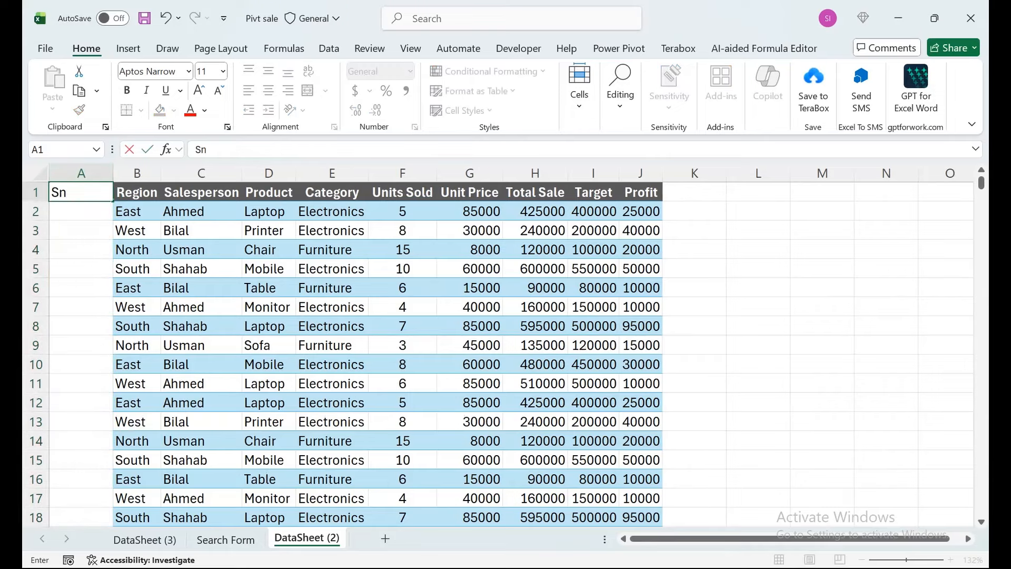
{"action": "key", "text": "Return"}
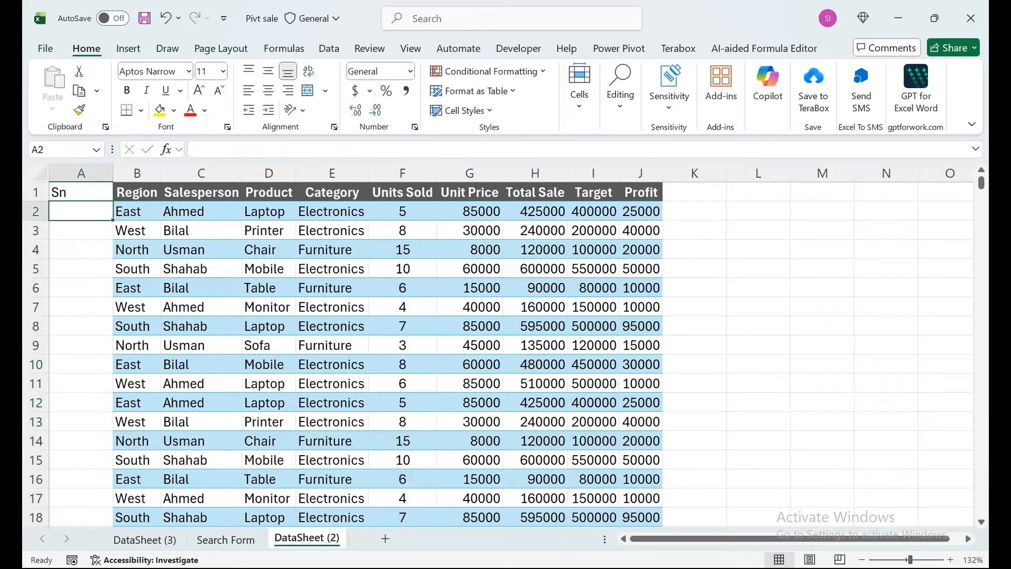
- Enter 1 in A2 as the first serial number and turn on filters for the header row
{"action": "type", "text": "1"}
{"action": "key", "text": "ctrl+Return"}
{"action": "key", "text": "ctrl+shift+l"}
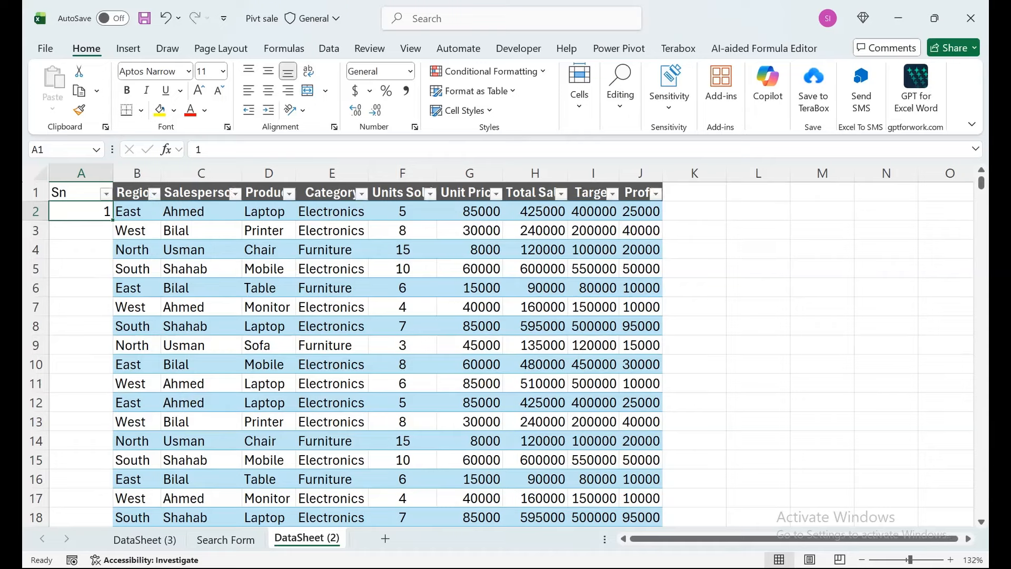
- Fill a linear series down the Sn column from A2, with step value 1 and stop value 600
{"action": "key", "text": "alt"}
{"action": "key", "text": "h"}
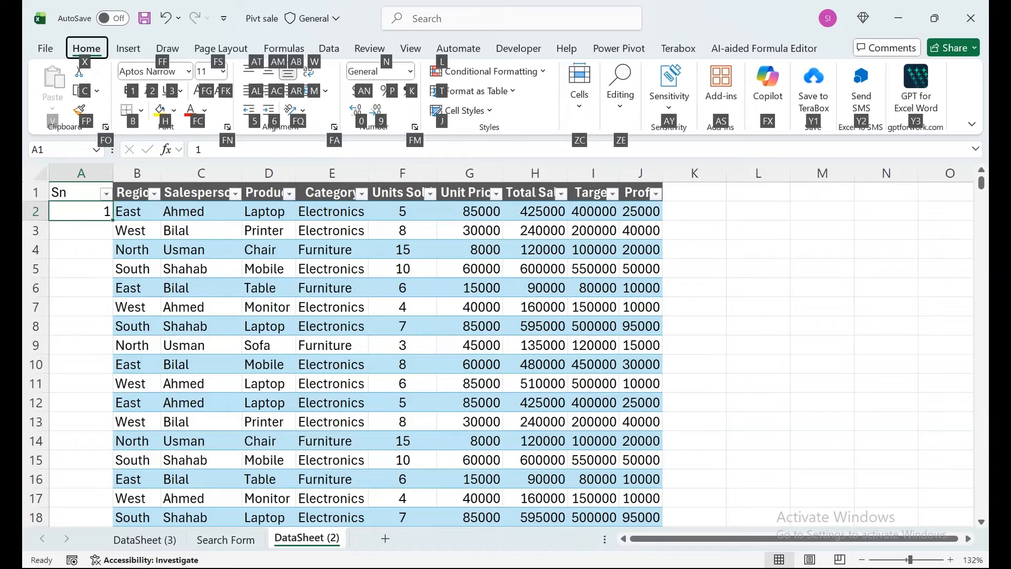
{"action": "key", "text": "f"}
{"action": "key", "text": "i"}
{"action": "key", "text": "s"}
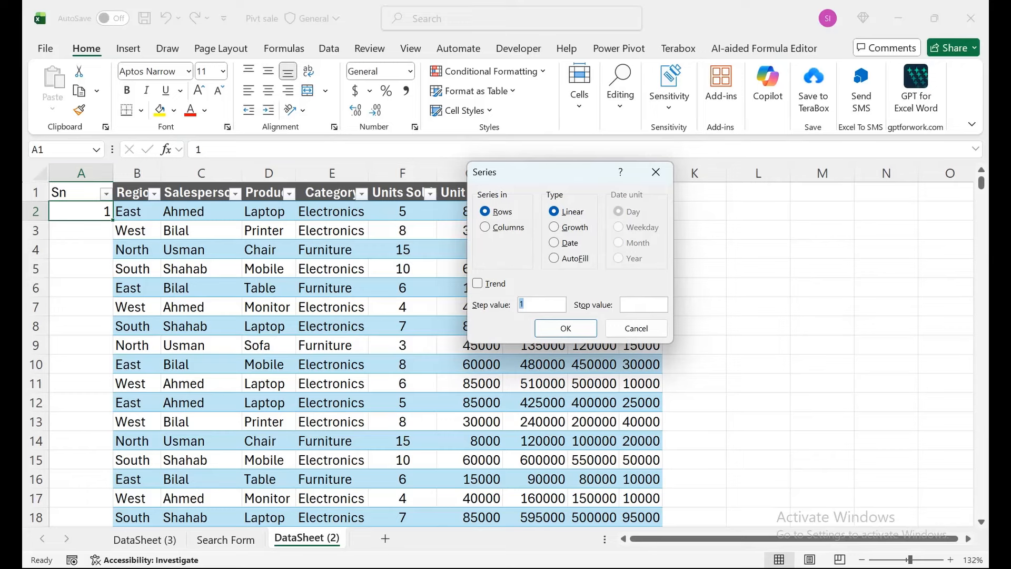
{"action": "key", "text": "Tab"}
{"action": "type", "text": "600"}
{"action": "key", "text": "Tab"}
{"action": "key", "text": "Tab"}
{"action": "key", "text": "Tab"}
{"action": "key", "text": "Tab"}
{"action": "key", "text": "Down"}
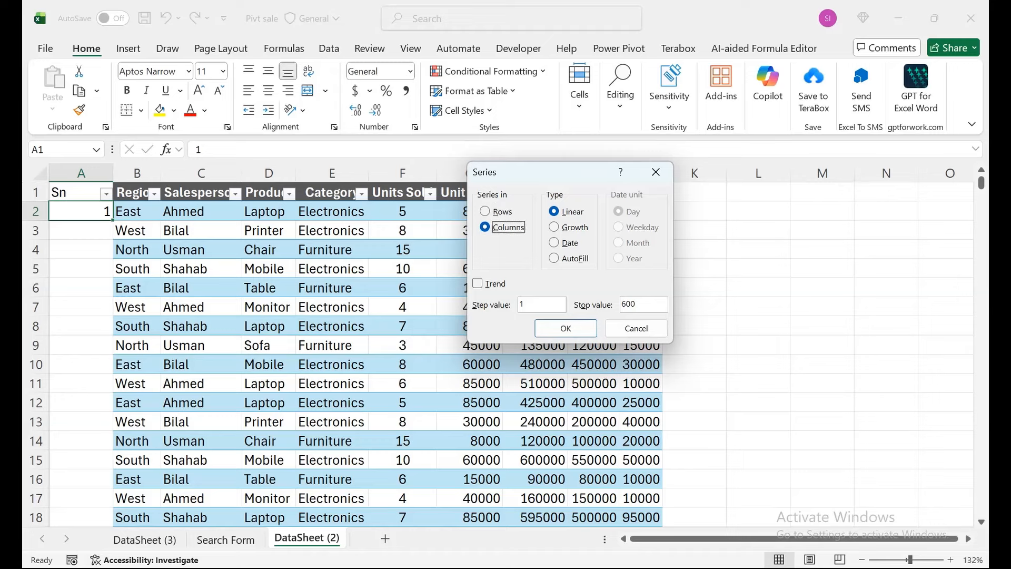
{"action": "key", "text": "Return"}
- Clear the extra serial number in A601, below the last data row
{"action": "key", "text": "ctrl+Down"}
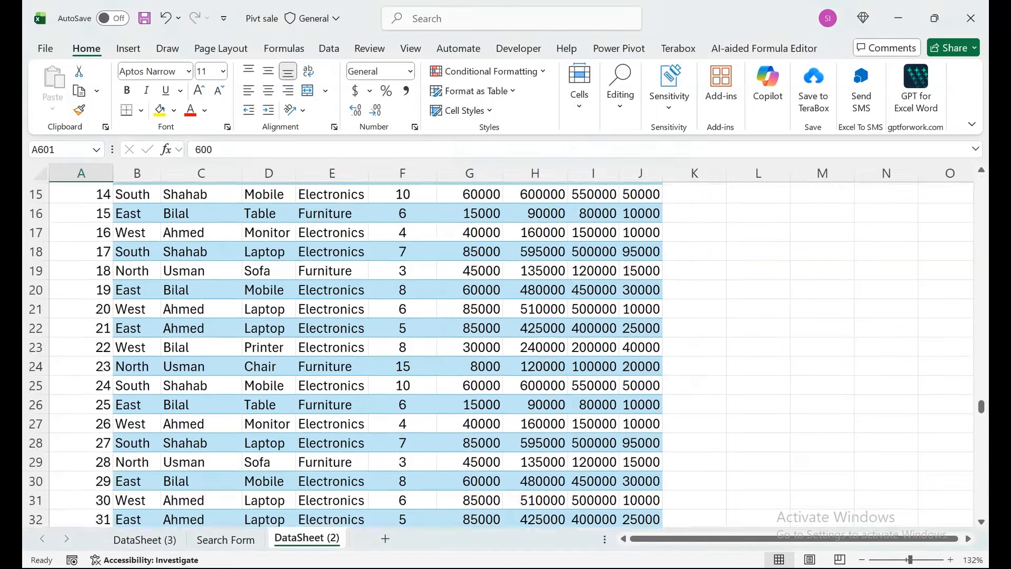
{"action": "key", "text": "Delete"}
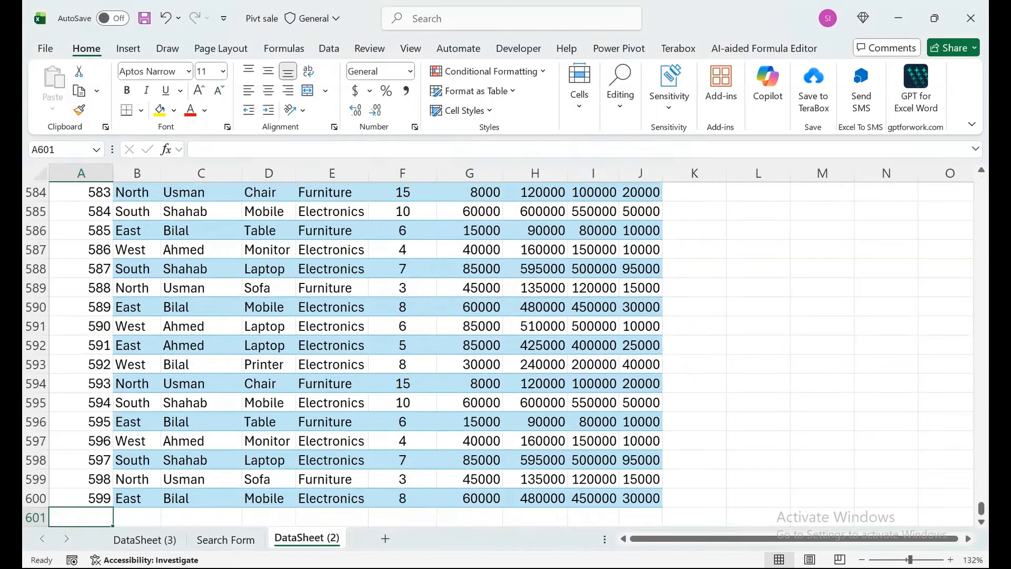
{"action": "key", "text": "Up"}
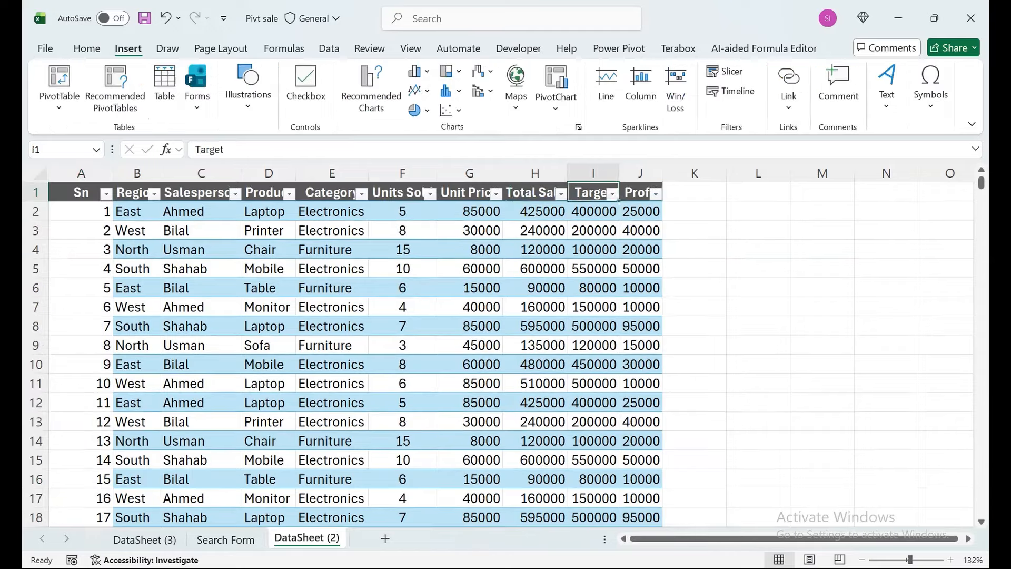
- Insert a blank column before the Salesperson column and enter the header Date in C1
{"action": "key", "text": "Left"}
{"action": "key", "text": "Left"}
{"action": "key", "text": "Left"}
{"action": "key", "text": "Left"}
{"action": "key", "text": "Left"}
{"action": "key", "text": "Left"}
{"action": "key", "text": "Left"}
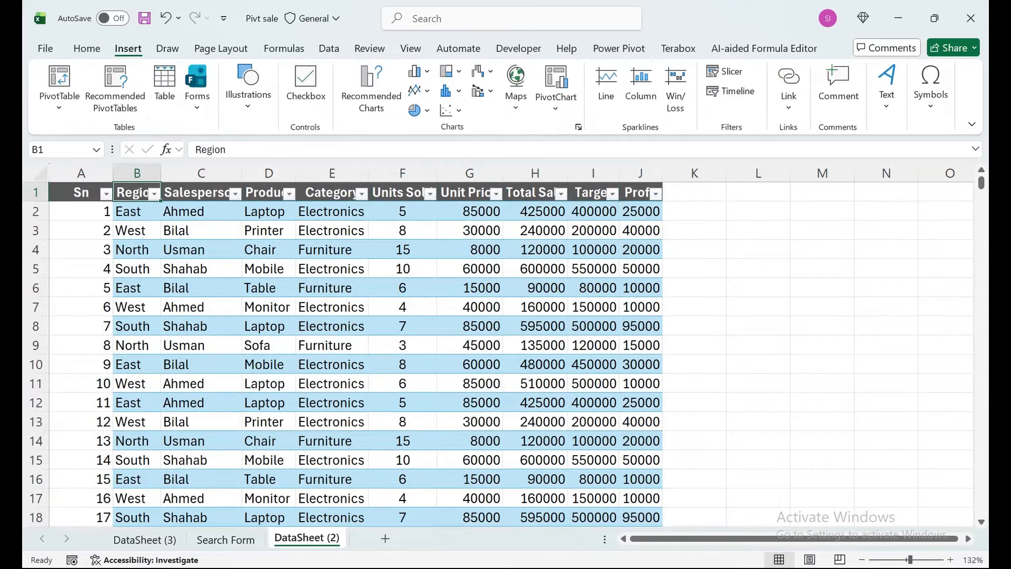
{"action": "key", "text": "Right"}
{"action": "key", "text": "ctrl+space"}
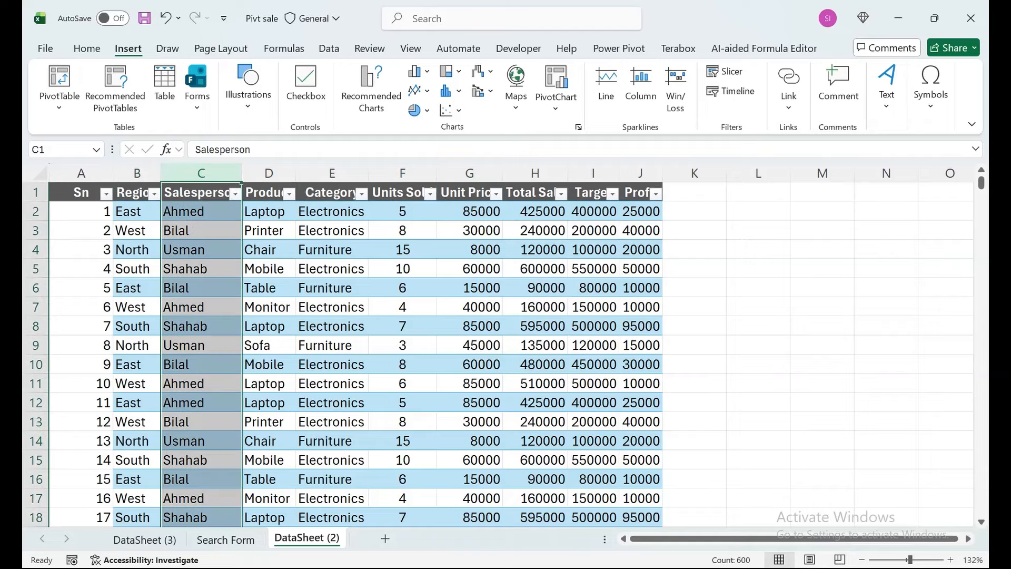
{"action": "key", "text": "ctrl+shift+equal"}
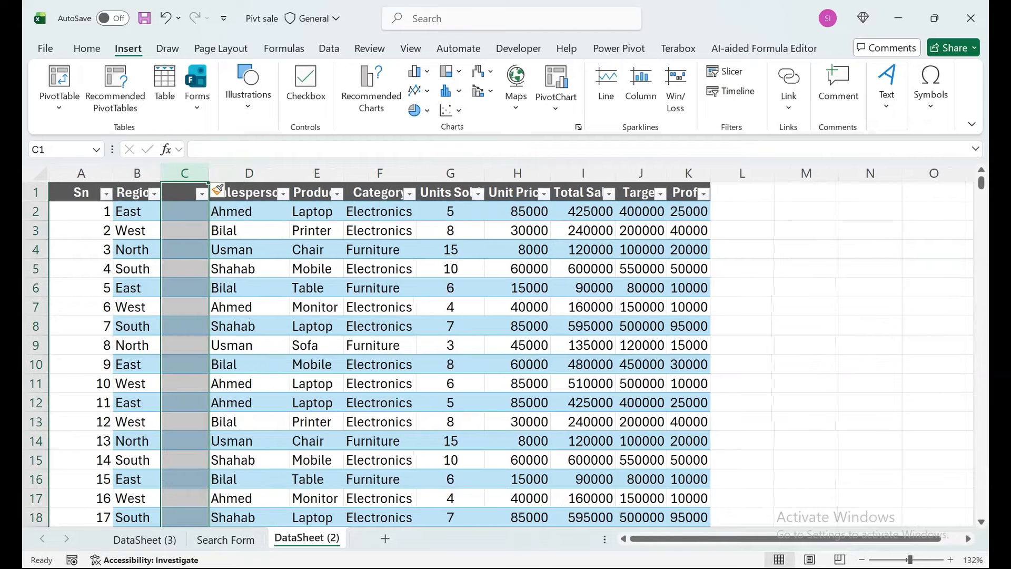
{"action": "type", "text": "Date"}
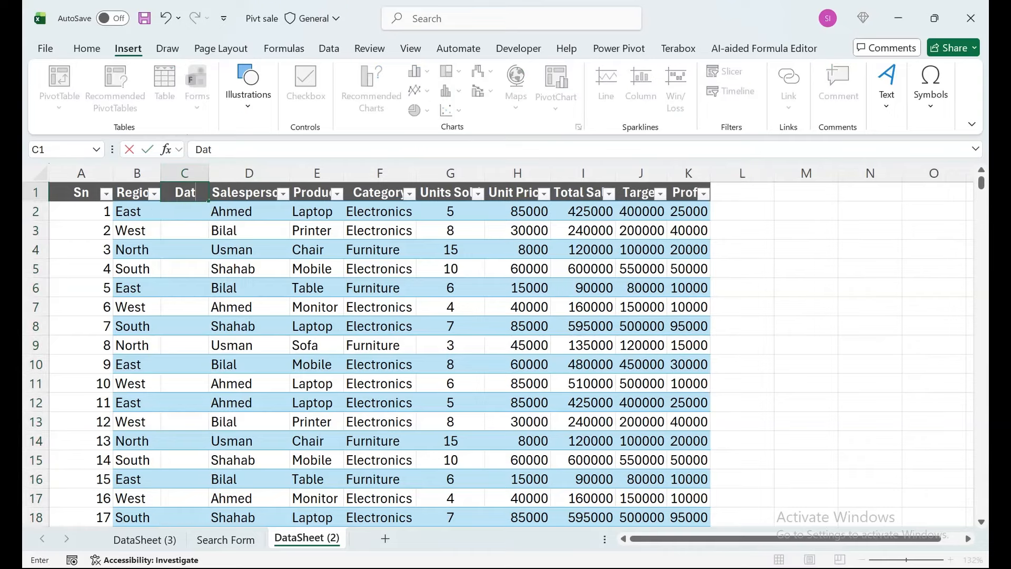
{"action": "key", "text": "Tab"}
- Enter the current date, 10/30/2025, in C2 and autofit the Date column's width
{"action": "key", "text": "Left"}
{"action": "key", "text": "Down"}
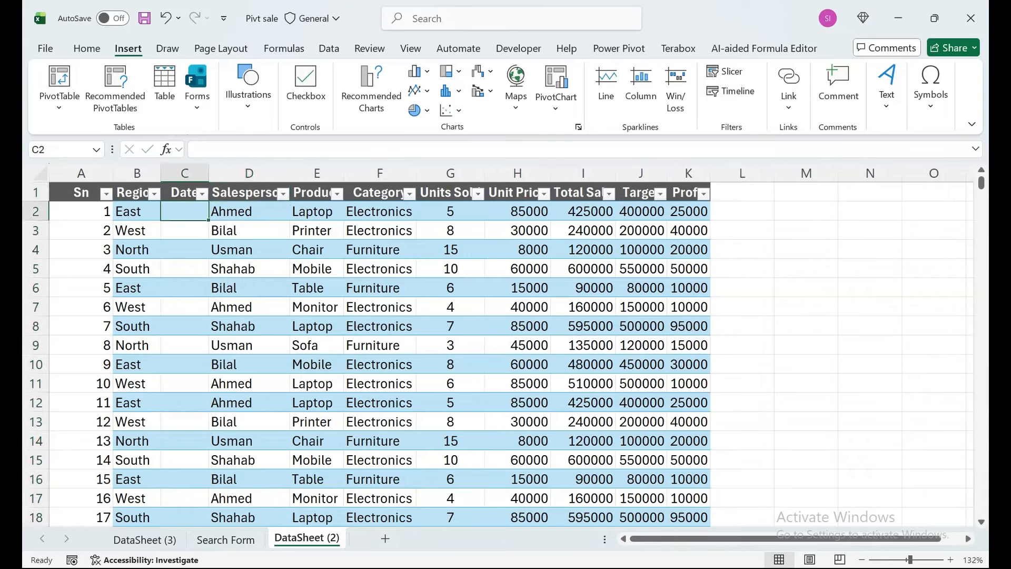
{"action": "key", "text": "ctrl+semicolon"}
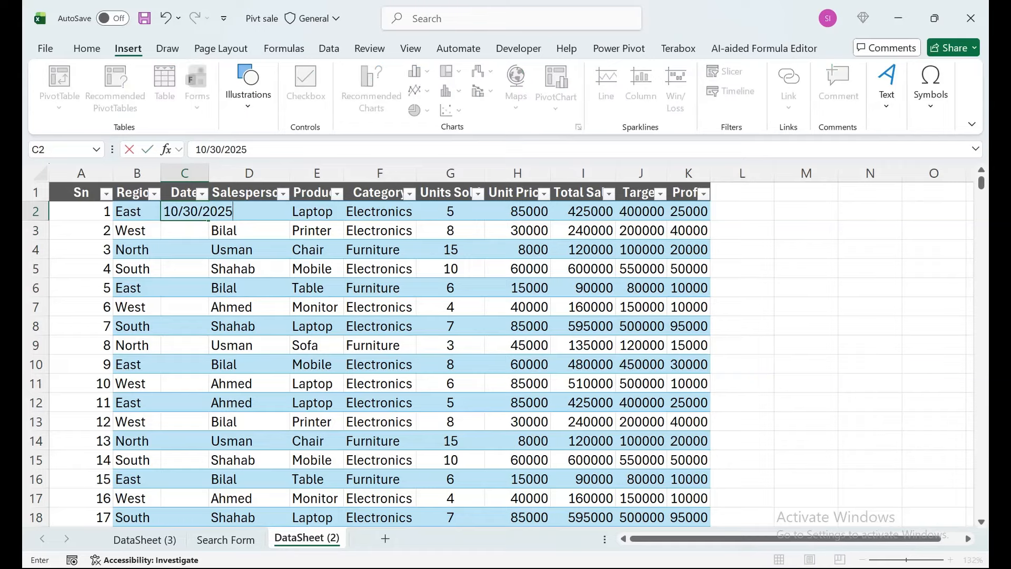
{"action": "key", "text": "ctrl+Return"}
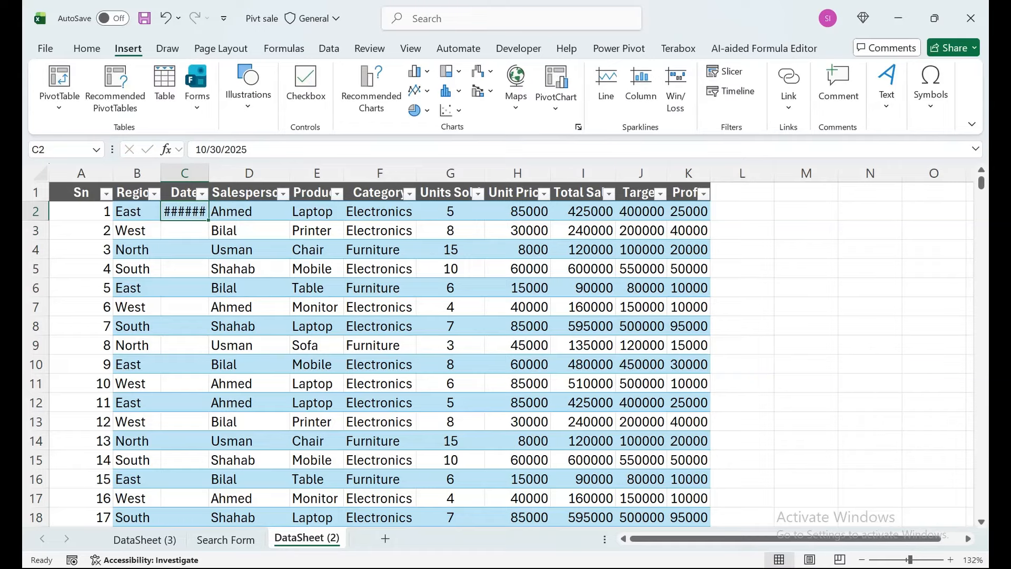
{"action": "key", "text": "alt+o"}
{"action": "key", "text": "c"}
{"action": "key", "text": "a"}
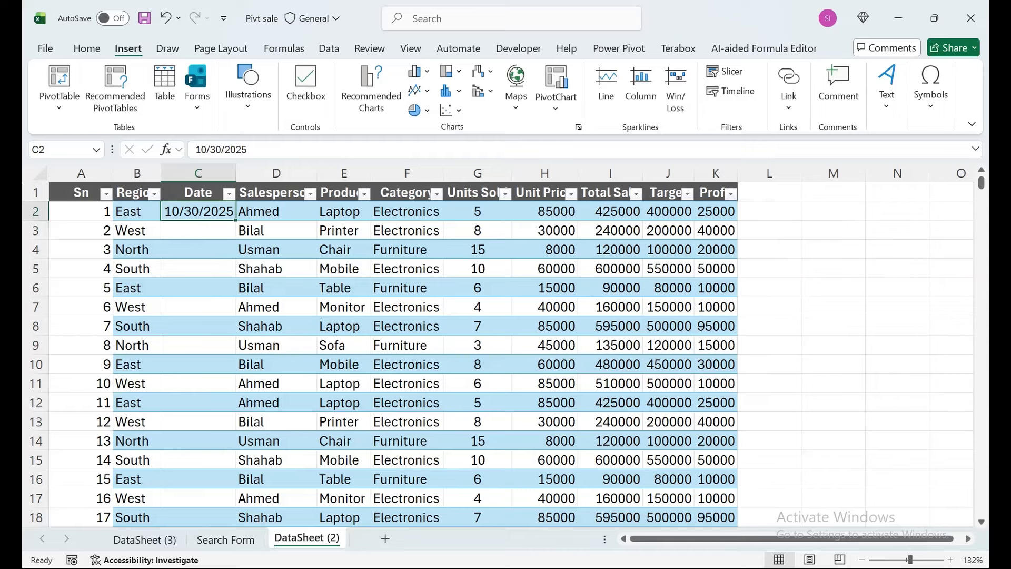
- Extend the date in C2 into C3 using the Fill Without Formatting option
{"action": "key", "text": "Up"}
{"action": "key", "text": "Down"}
{"action": "key", "text": "Down"}
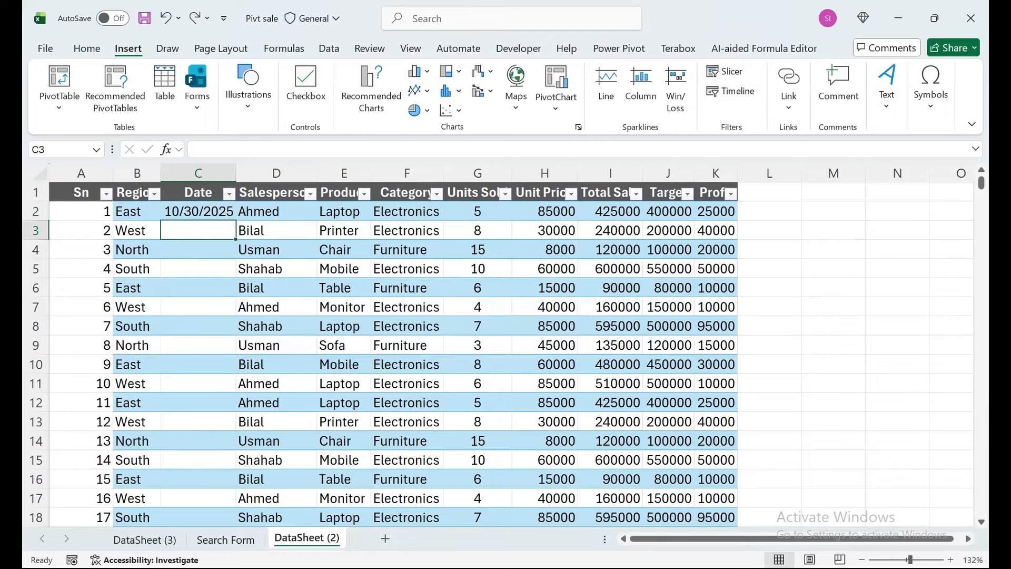
{"action": "left_click", "coordinate": [198, 211]}
{"action": "left_click_drag", "start_coordinate": [236, 220], "coordinate": [236, 238]}
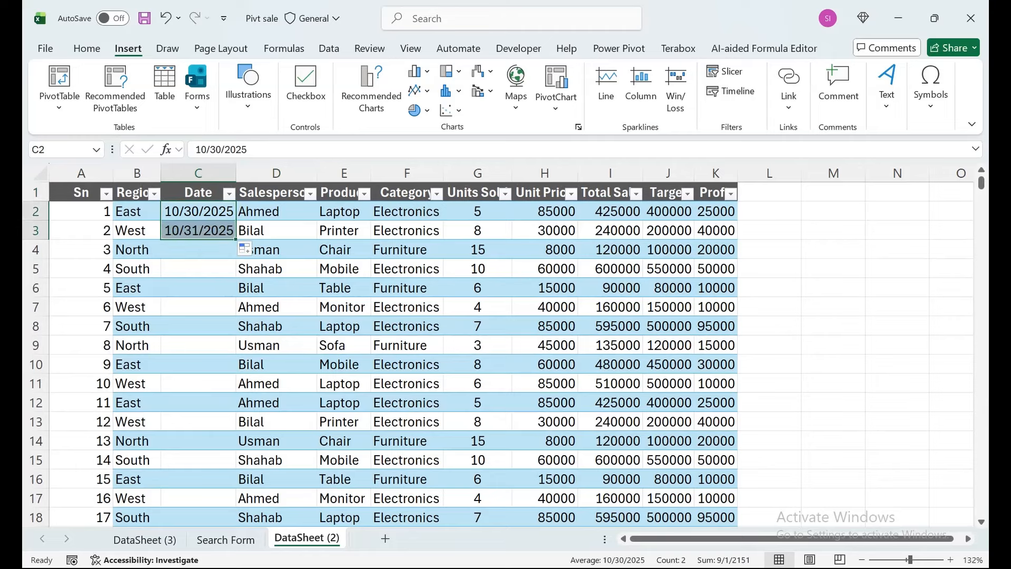
{"action": "left_click", "coordinate": [250, 249]}
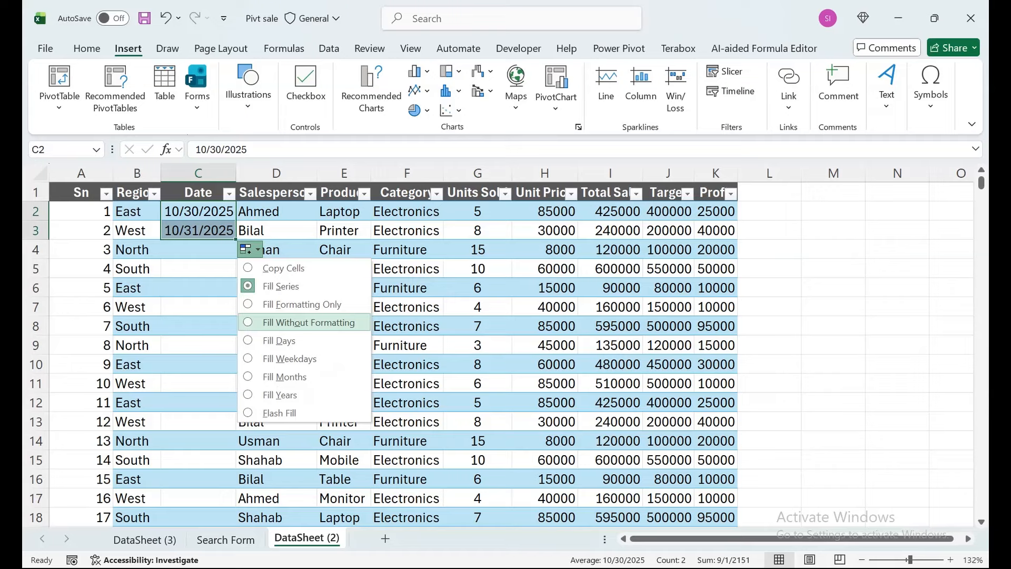
{"action": "left_click", "coordinate": [309, 322]}
- Copy the date from C2 down into C3 and remove the blue fill colour from C3
{"action": "left_click_drag", "start_coordinate": [198, 212], "coordinate": [198, 231]}
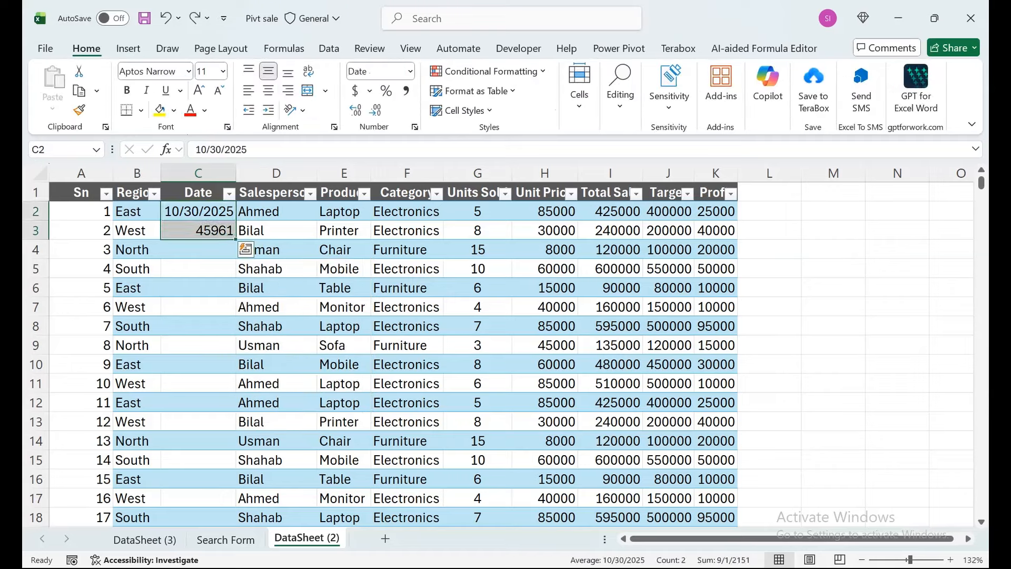
{"action": "key", "text": "ctrl+d"}
{"action": "left_click", "coordinate": [198, 231]}
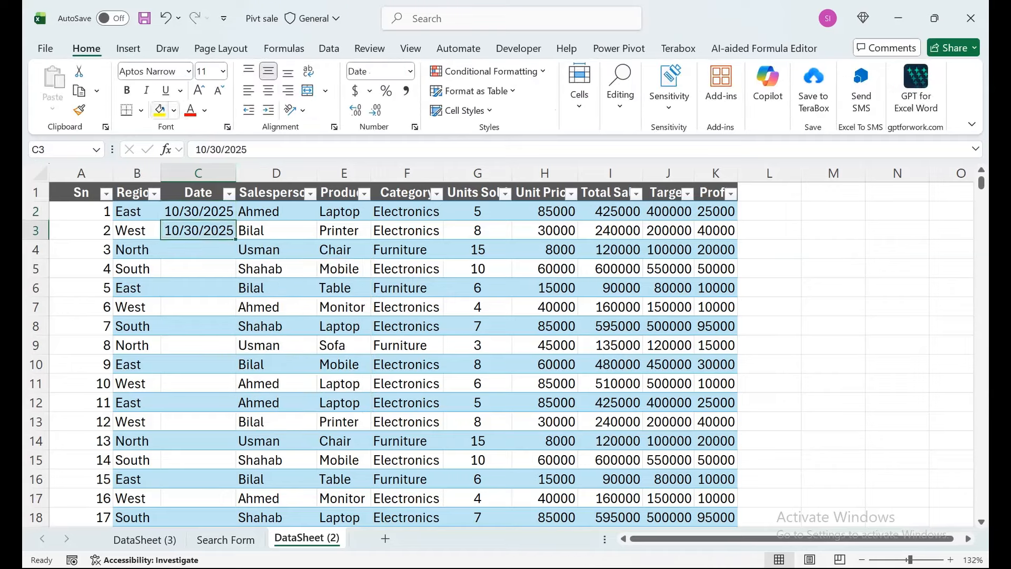
{"action": "left_click", "coordinate": [173, 109]}
- Fill the two matching dates in C2:C3 down the rest of the Date column
{"action": "left_click_drag", "start_coordinate": [198, 212], "coordinate": [198, 231]}
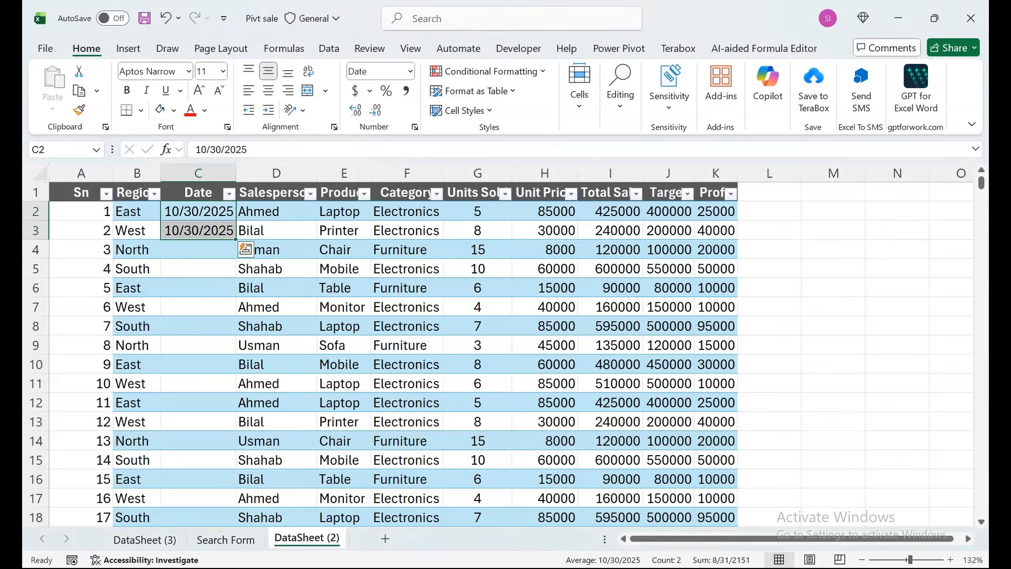
{"action": "left_click", "coordinate": [245, 249]}
{"action": "key", "text": "Escape"}
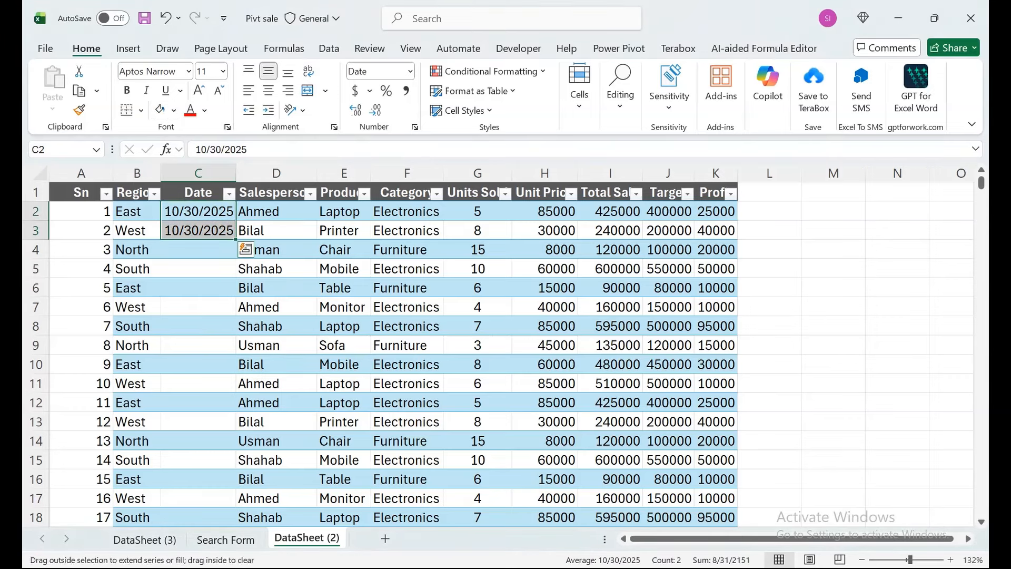
{"action": "double_click", "coordinate": [236, 240]}
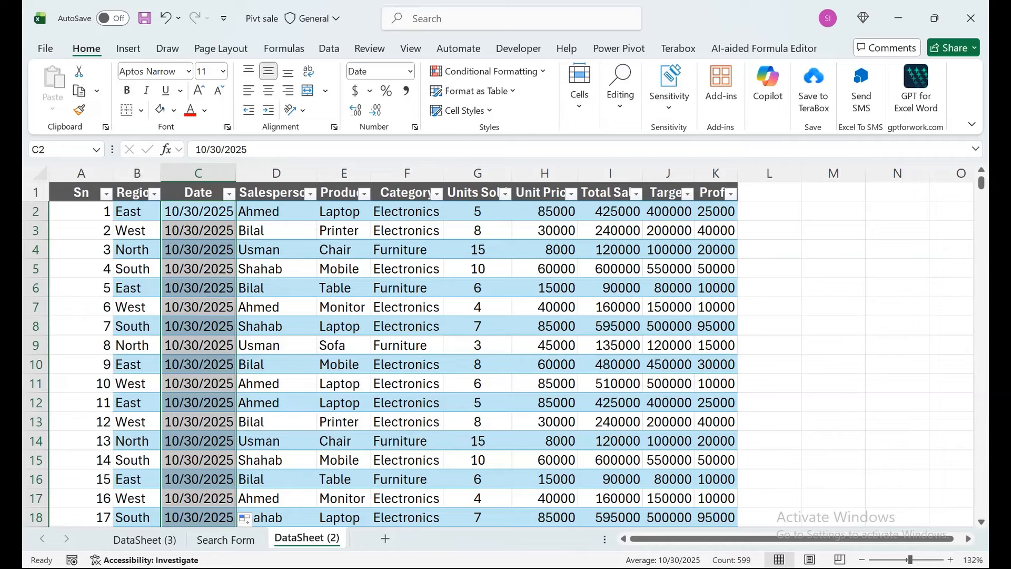
- Enter the current time, 10:22 PM, in L2 beside the Profit column
{"action": "left_click", "coordinate": [769, 211]}
{"action": "key", "text": "ctrl+shift+semicolon"}
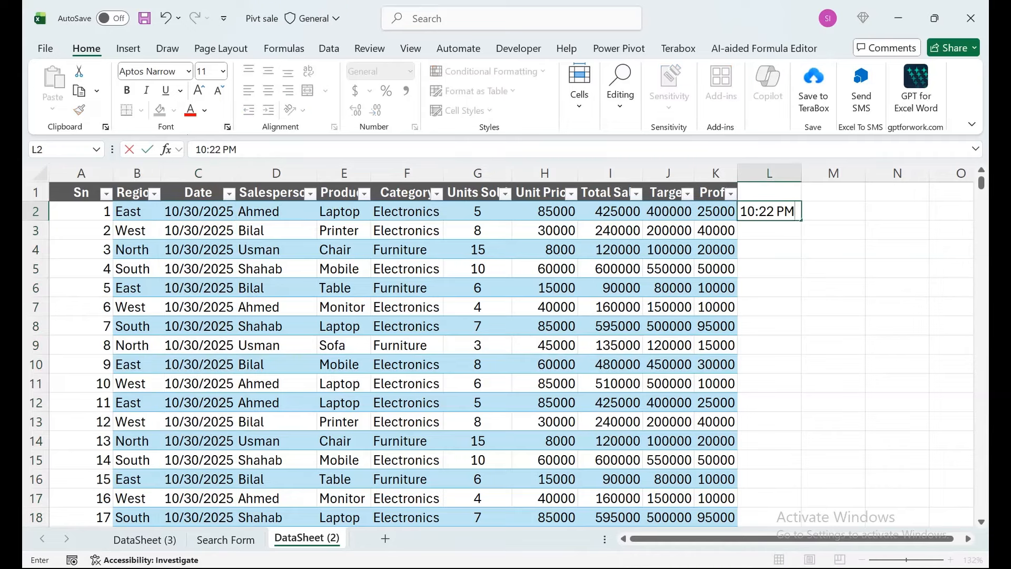
{"action": "key", "text": "Return"}
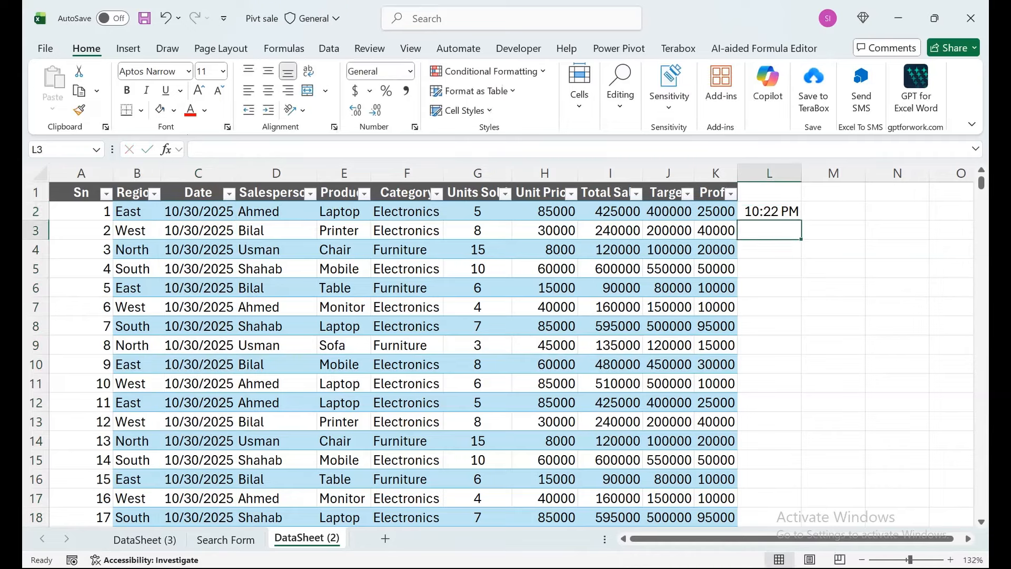
- Fill the time from L2 down column L through row 600, the last data row
{"action": "key", "text": "Up"}
{"action": "key", "text": "Left"}
{"action": "key", "text": "ctrl+Down"}
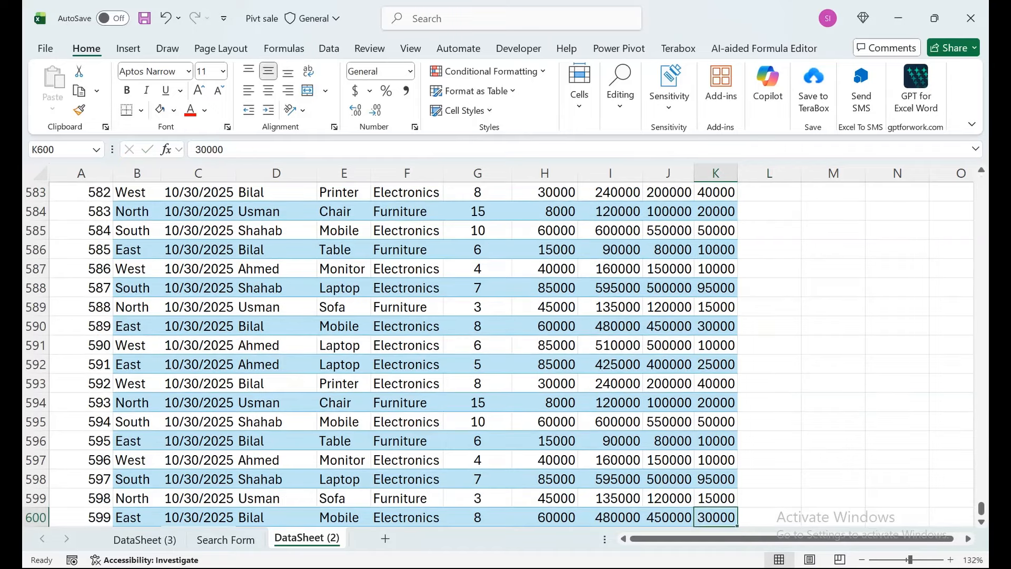
{"action": "key", "text": "Right"}
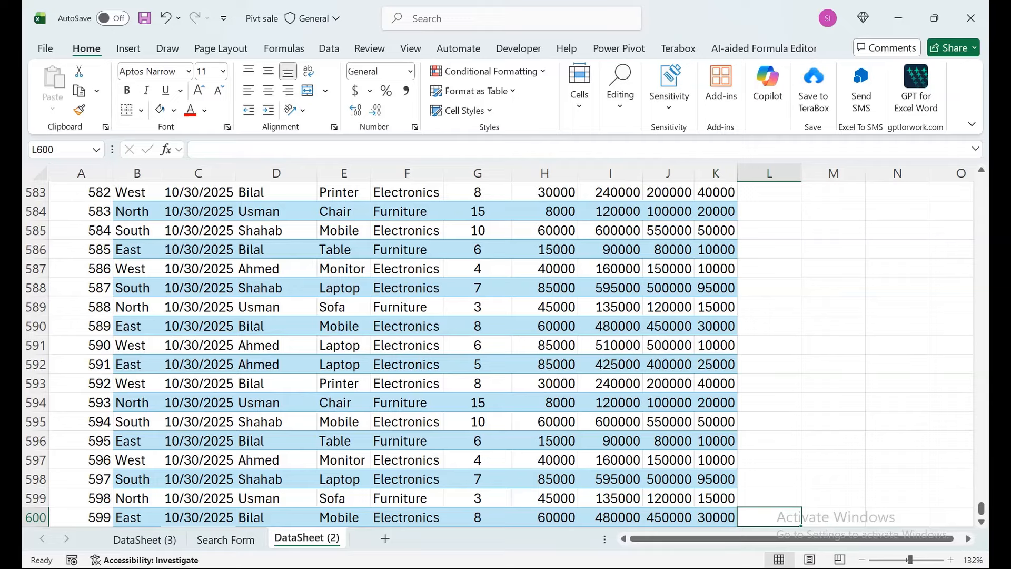
{"action": "key", "text": "ctrl+shift+Up"}
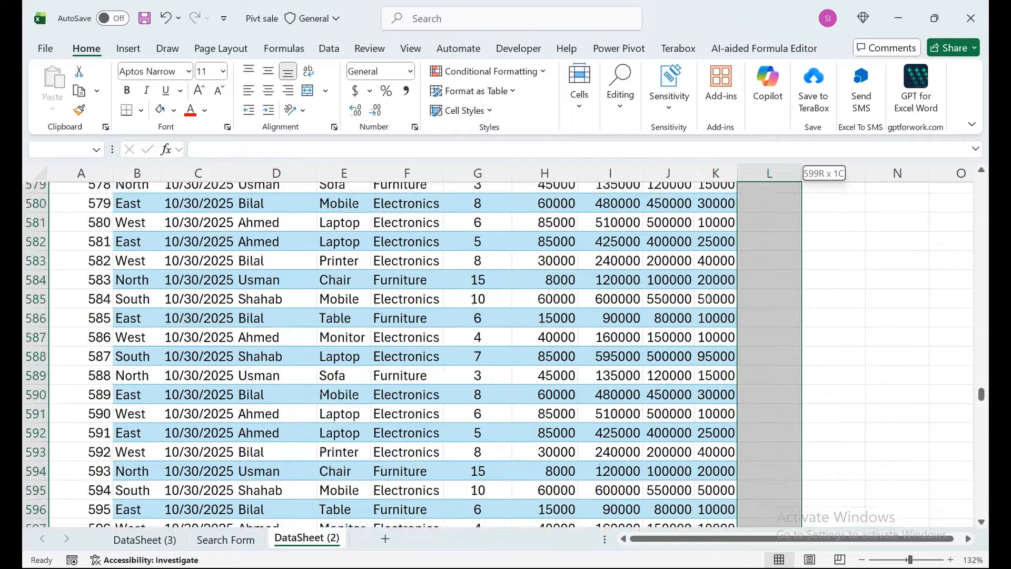
{"action": "key", "text": "ctrl+d"}
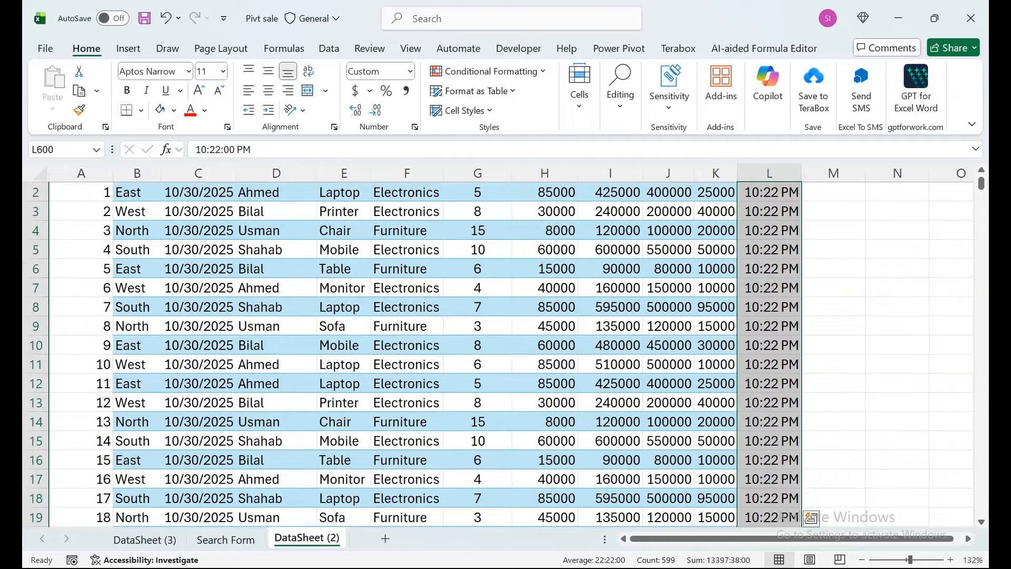
- Clear all the times from column L, from L1 down through the last data row
{"action": "key", "text": "Up"}
{"action": "key", "text": "Up"}
{"action": "key", "text": "Up"}
{"action": "key", "text": "Up"}
{"action": "key", "text": "Up"}
{"action": "key", "text": "Up"}
{"action": "key", "text": "Up"}
{"action": "key", "text": "Up"}
{"action": "key", "text": "Up"}
{"action": "key", "text": "Up"}
{"action": "key", "text": "Up"}
{"action": "key", "text": "Up"}
{"action": "key", "text": "Up"}
{"action": "key", "text": "Up"}
{"action": "key", "text": "Up"}
{"action": "key", "text": "Up"}
{"action": "key", "text": "Up"}
{"action": "key", "text": "Up"}
{"action": "key", "text": "Up"}
{"action": "key", "text": "Up"}
{"action": "key", "text": "Up"}
{"action": "key", "text": "Up"}
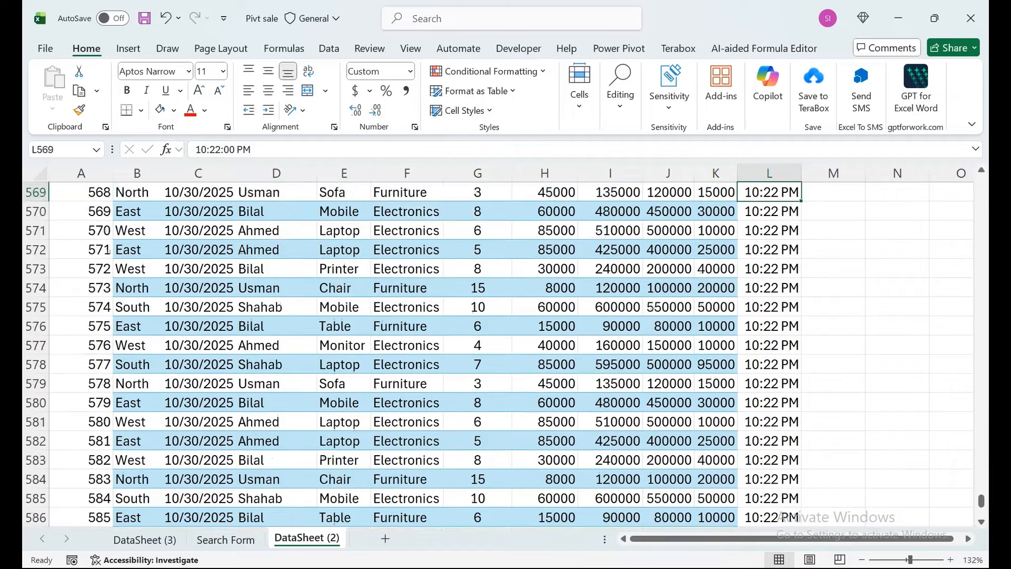
{"action": "key", "text": "ctrl+Up"}
{"action": "key", "text": "Up"}
{"action": "key", "text": "Left"}
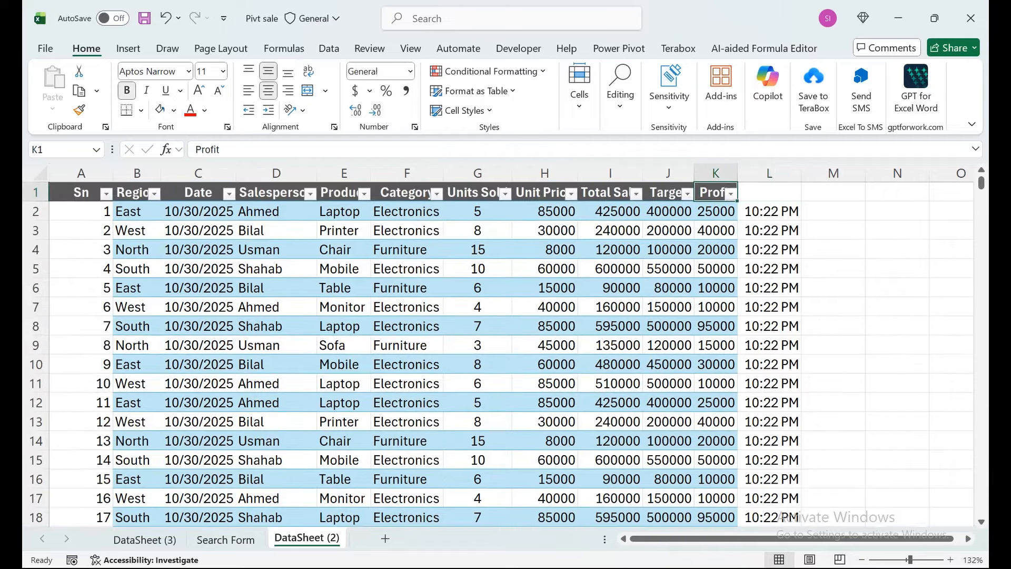
{"action": "key", "text": "Right"}
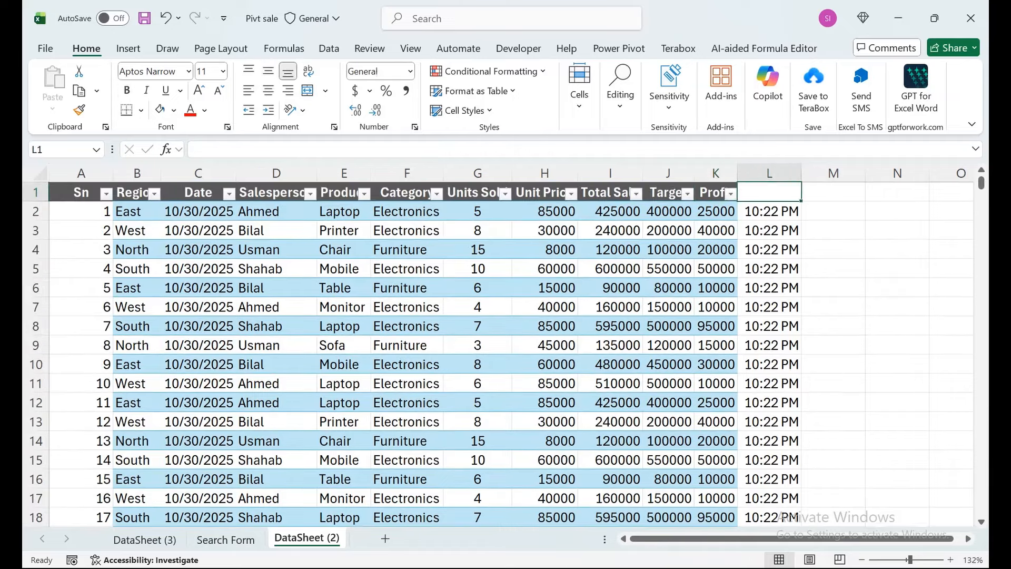
{"action": "key", "text": "ctrl+shift+Down"}
{"action": "key", "text": "ctrl+shift+Down"}
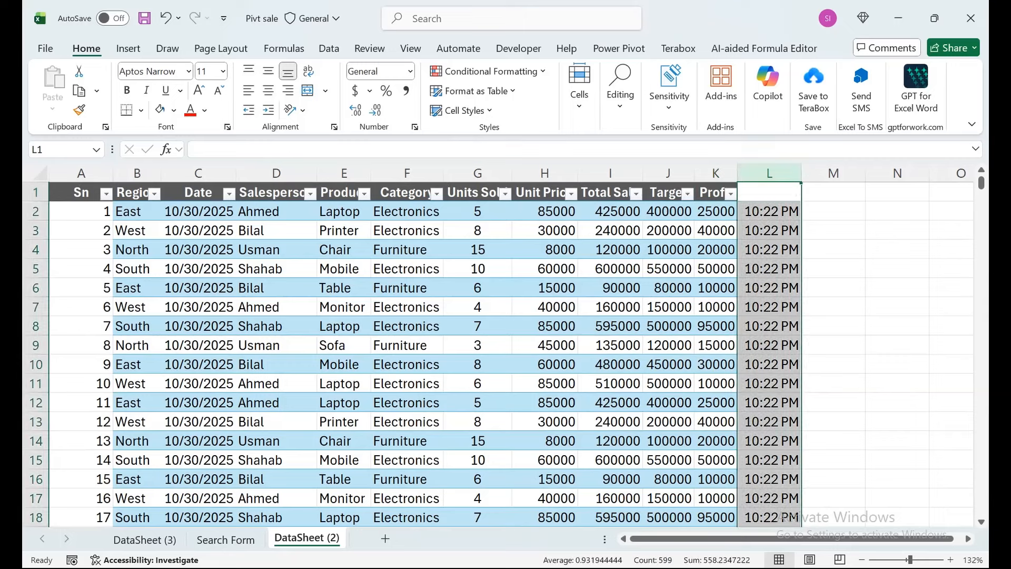
{"action": "key", "text": "Delete"}
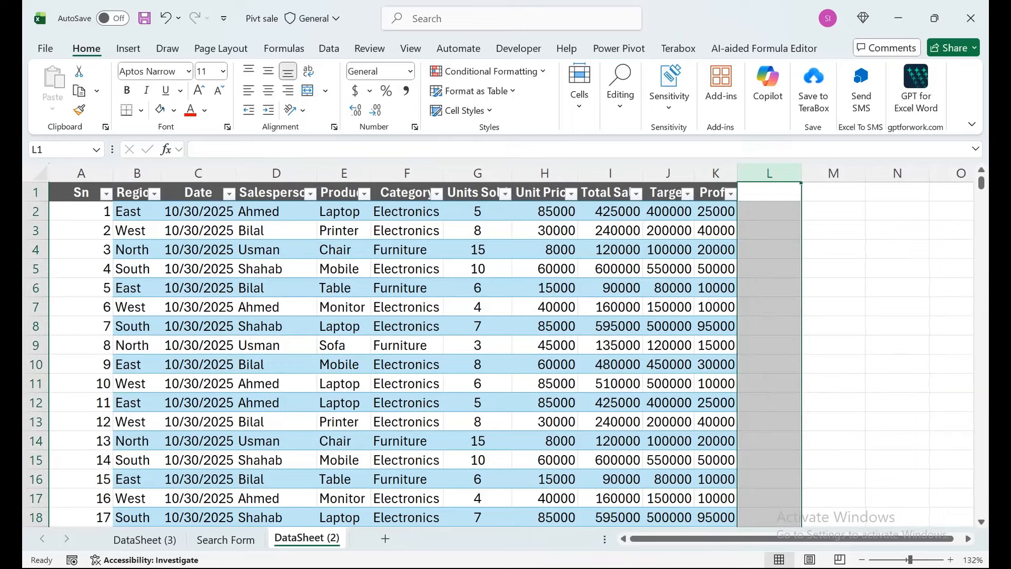
- Insert two blank rows above row 3 of the sales data
{"action": "key", "text": "Left"}
{"action": "key", "text": "Left"}
{"action": "key", "text": "Left"}
{"action": "key", "text": "Left"}
{"action": "key", "text": "Left"}
{"action": "key", "text": "Left"}
{"action": "key", "text": "Left"}
{"action": "key", "text": "Left"}
{"action": "key", "text": "Left"}
{"action": "key", "text": "Left"}
{"action": "key", "text": "Left"}
{"action": "key", "text": "Down"}
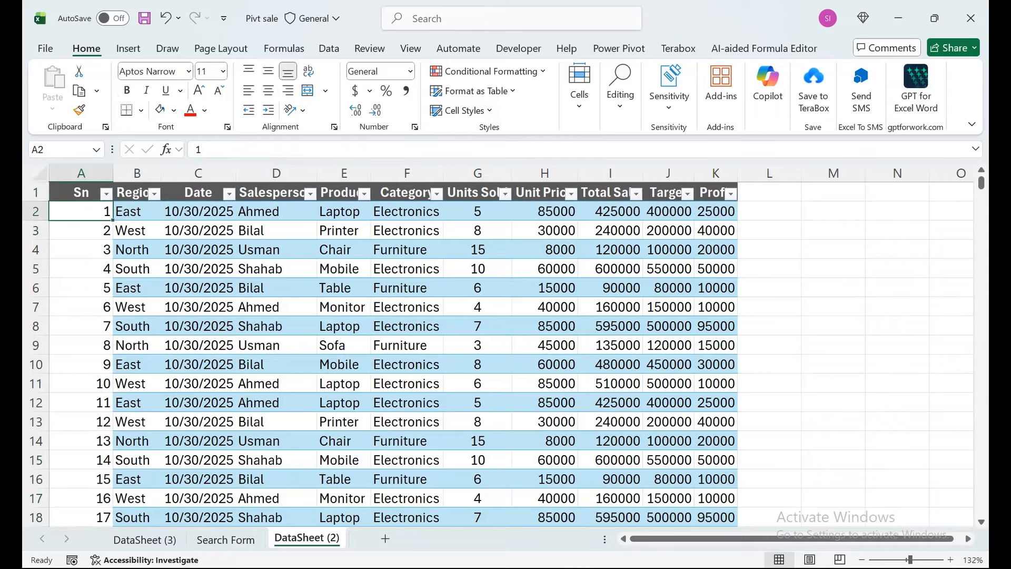
{"action": "key", "text": "Down"}
{"action": "key", "text": "shift+space"}
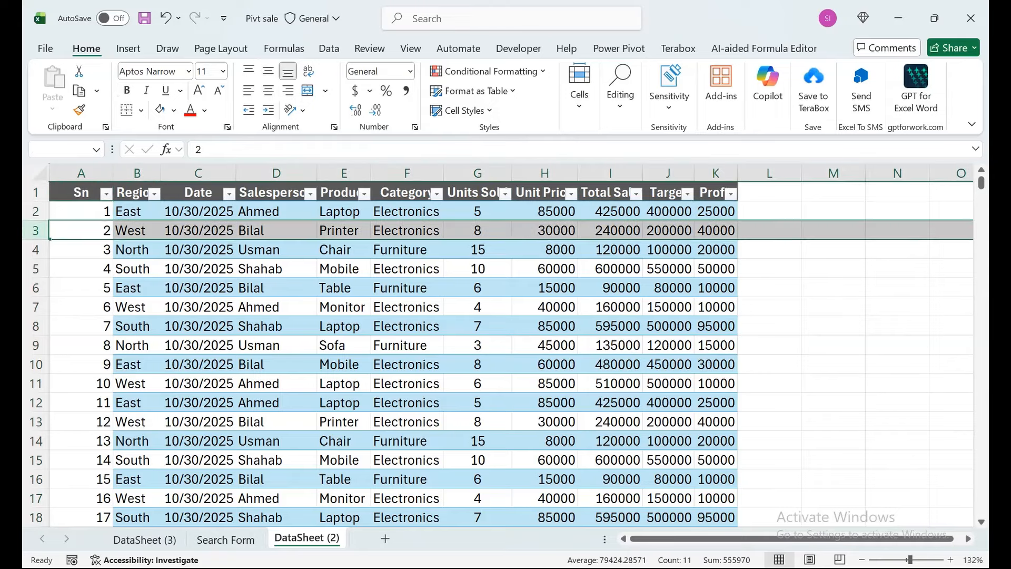
{"action": "key", "text": "ctrl+shift+plus"}
{"action": "key", "text": "ctrl+shift+plus"}
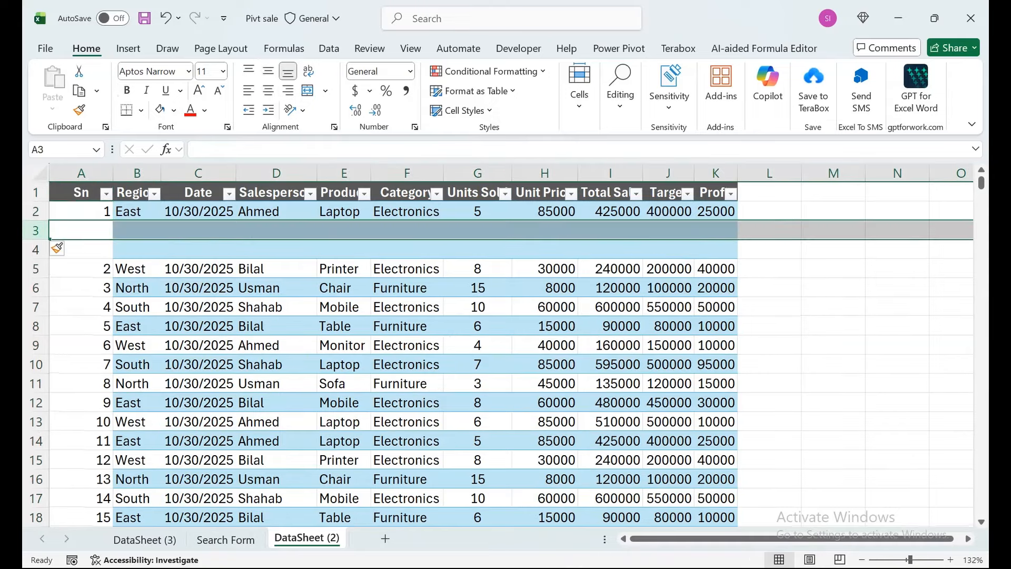
- Delete the two blank rows just inserted at row 3
{"action": "key", "text": "ctrl+minus"}
{"action": "key", "text": "ctrl+minus"}
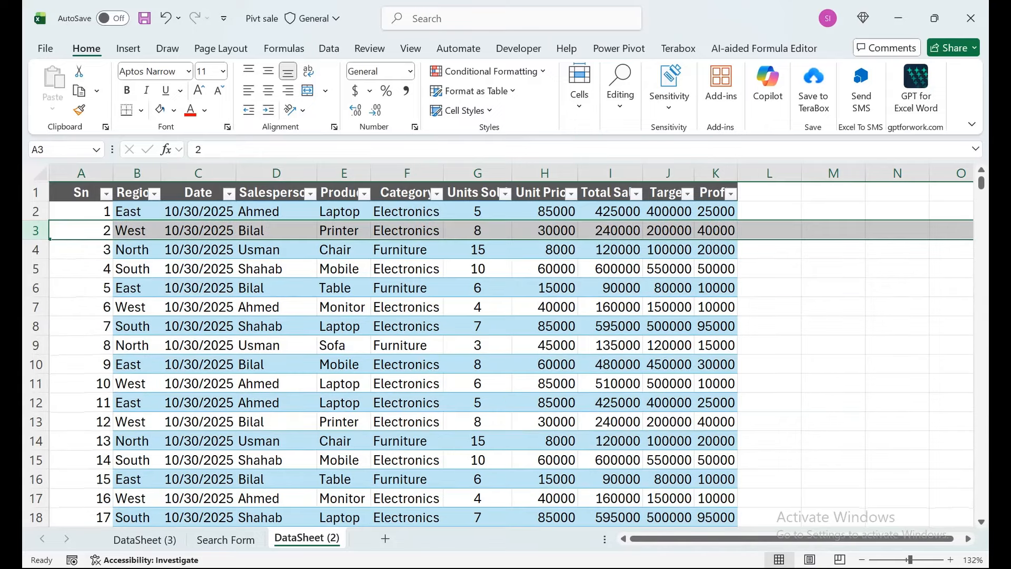
{"action": "left_click", "coordinate": [477, 211]}
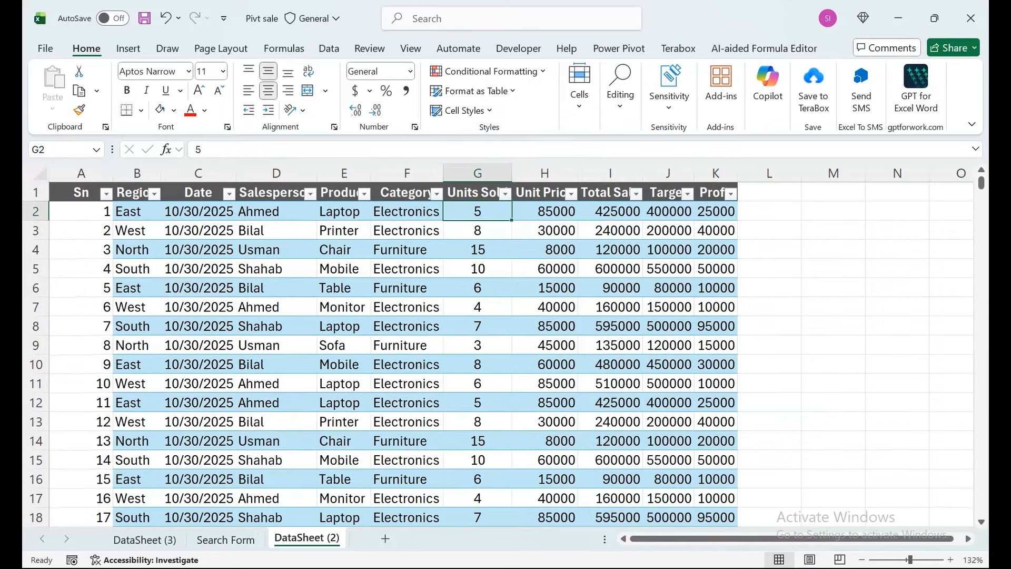
- Add a new worksheet and enter the heading Sn in A1 and the number 1 in A2
{"action": "key", "text": "shift+F11"}
{"action": "type", "text": "Sn"}
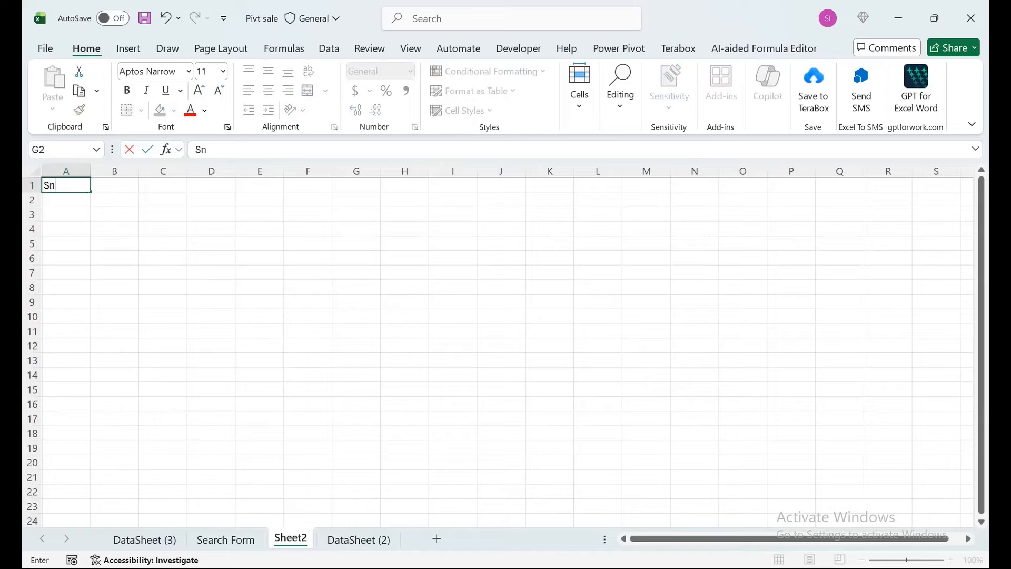
{"action": "key", "text": "Return"}
{"action": "type", "text": "1"}
{"action": "key", "text": "ctrl+Return"}
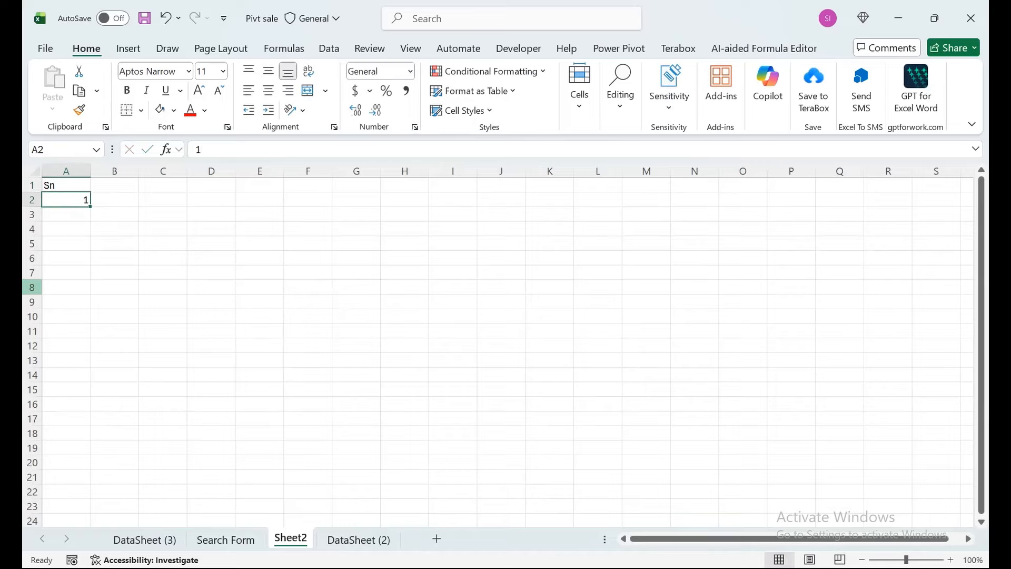
- Fill a linear series in columns from A2 with step value 1 and stop value 8
{"action": "key", "text": "alt"}
{"action": "key", "text": "h"}
{"action": "key", "text": "f"}
{"action": "key", "text": "i"}
{"action": "key", "text": "s"}
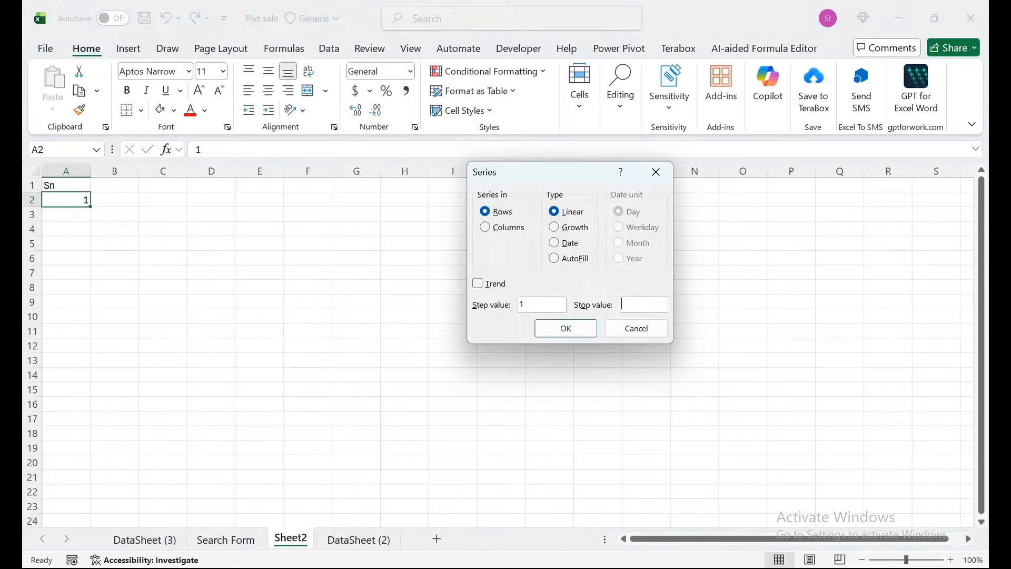
{"action": "key", "text": "alt+c"}
{"action": "key", "text": "Tab"}
{"action": "key", "text": "Tab"}
{"action": "key", "text": "Tab"}
{"action": "key", "text": "Tab"}
{"action": "type", "text": "8"}
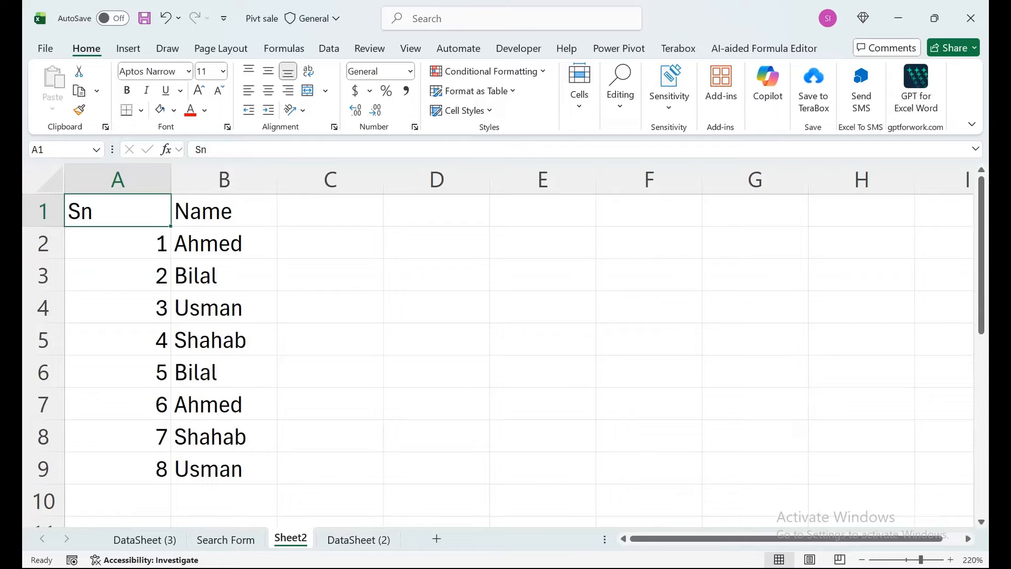
- Insert checkboxes in C2:J9, beside the eight listed names
{"action": "scroll", "coordinate": [497, 345], "scroll_direction": "up", "scroll_amount": 3}
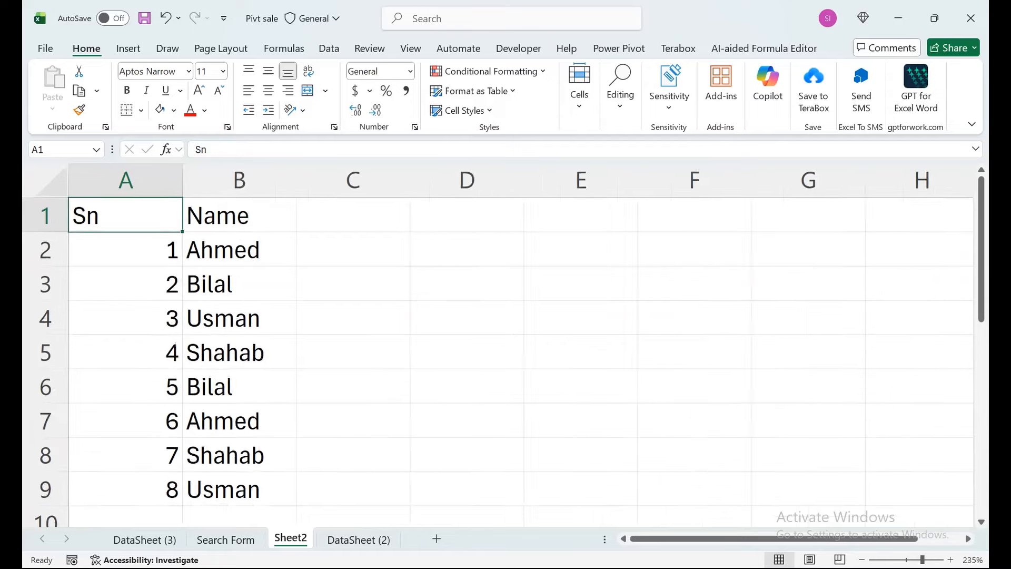
{"action": "scroll", "coordinate": [498, 345], "scroll_direction": "down", "scroll_amount": 3}
{"action": "scroll", "coordinate": [498, 345], "scroll_direction": "down", "scroll_amount": 3}
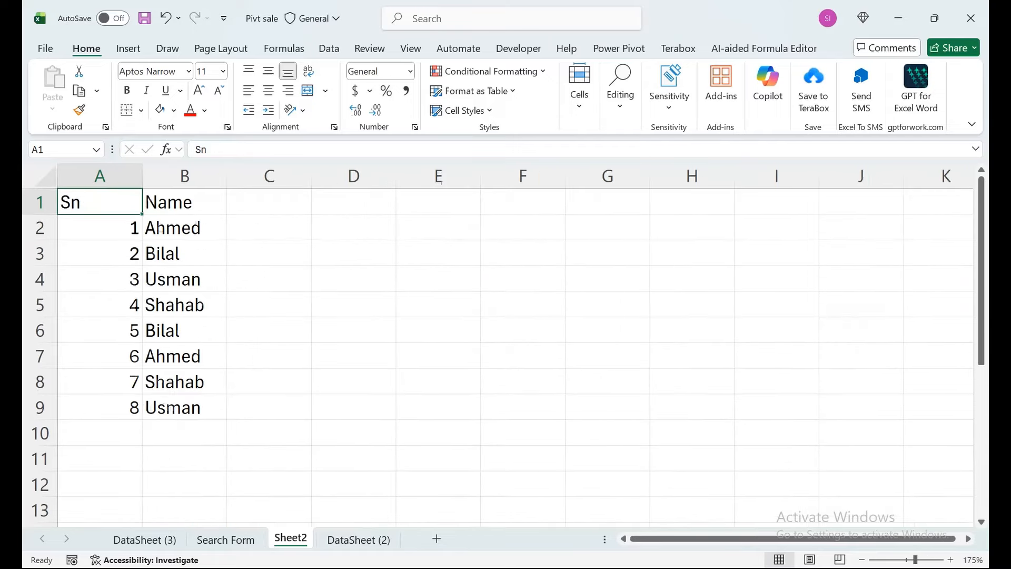
{"action": "left_click_drag", "start_coordinate": [268, 227], "coordinate": [861, 407]}
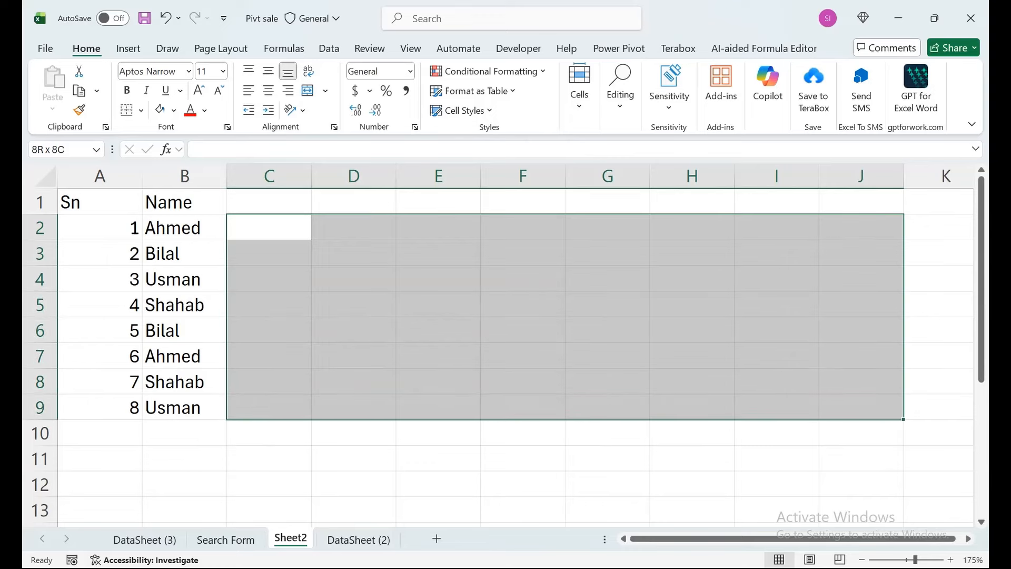
{"action": "key", "text": "alt+n"}
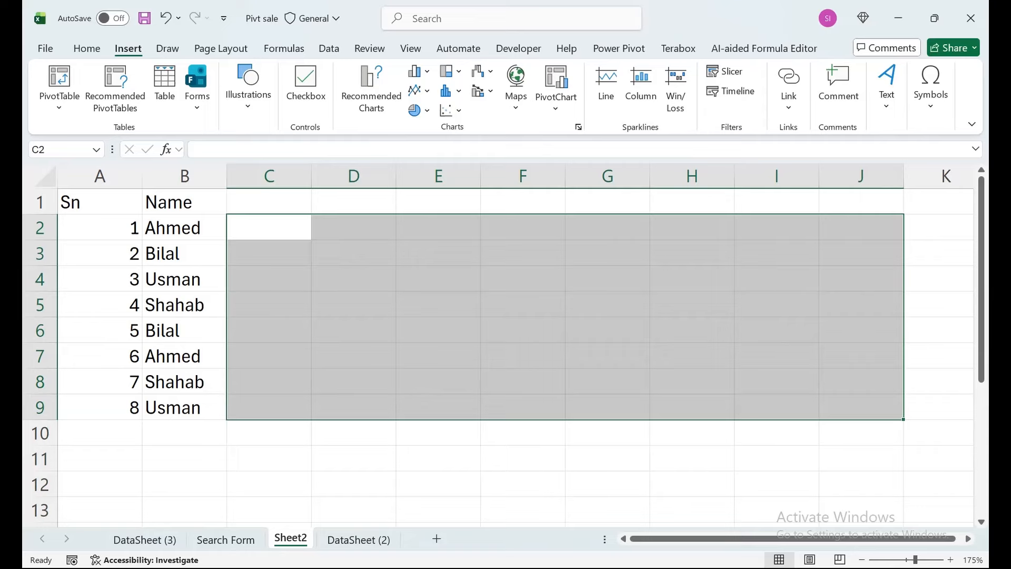
{"action": "key", "text": "alt"}
{"action": "key", "text": "n"}
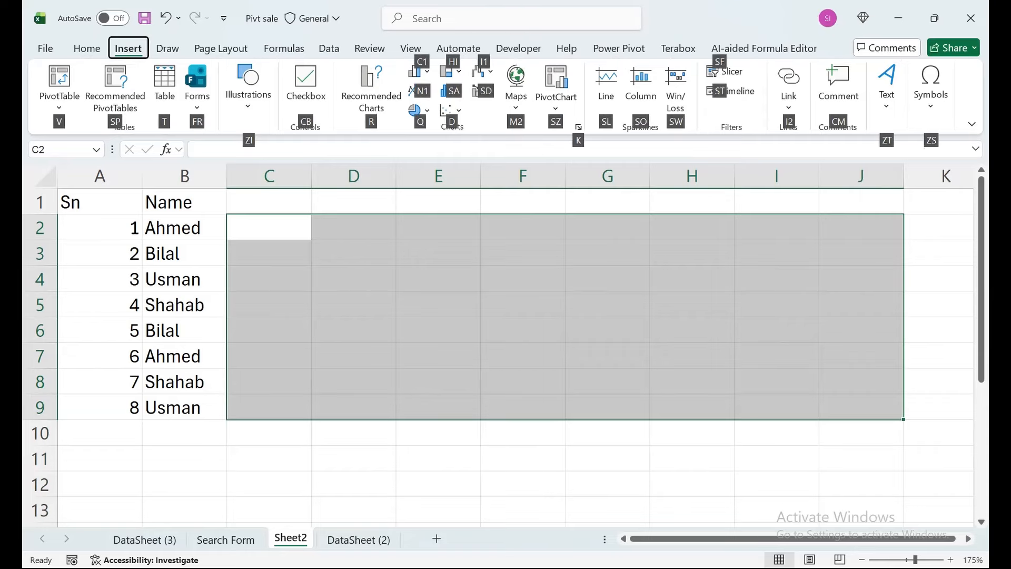
{"action": "key", "text": "c"}
{"action": "key", "text": "b"}
- AutoFit the width of columns C to J to the checkboxes
{"action": "key", "text": "Up"}
{"action": "key", "text": "ctrl+shift+End"}
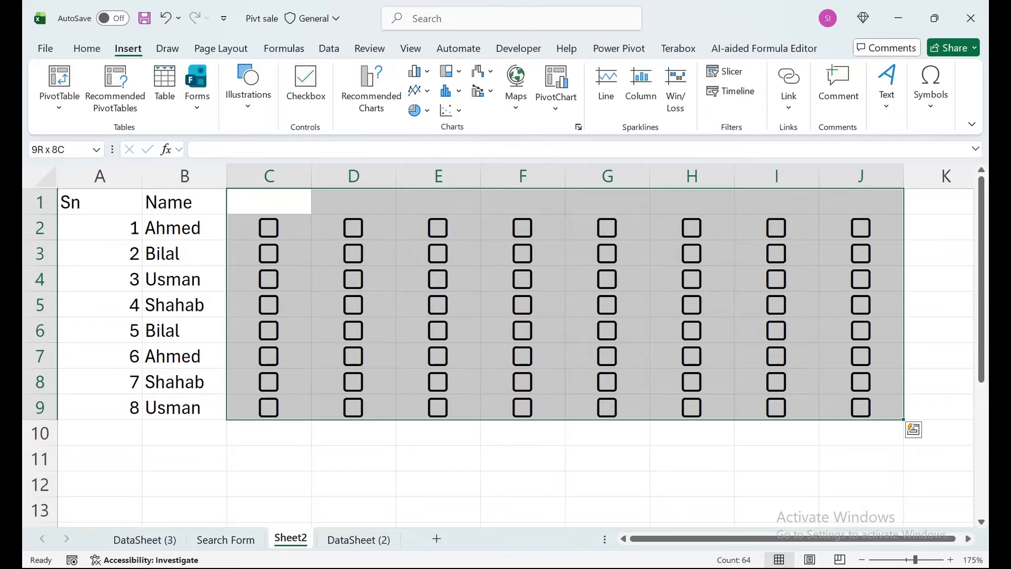
{"action": "key", "text": "alt"}
{"action": "key", "text": "o"}
{"action": "key", "text": "c"}
{"action": "key", "text": "a"}
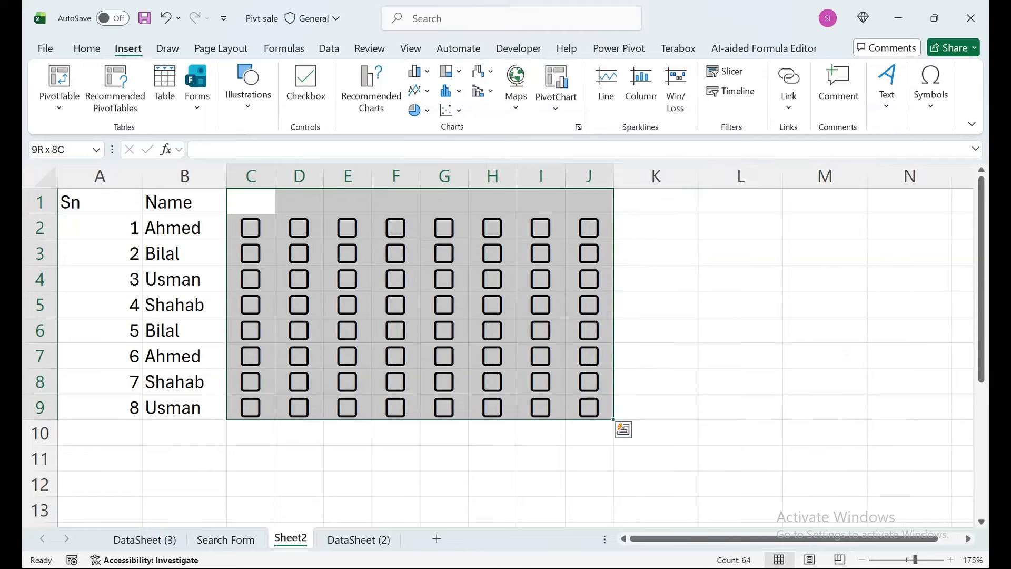
- Enlarge the checkboxes in C2:J9 by raising their font size to 14
{"action": "key", "text": "Down"}
{"action": "key", "text": "shift+Right"}
{"action": "key", "text": "shift+Right"}
{"action": "key", "text": "shift+Right"}
{"action": "key", "text": "shift+Right"}
{"action": "key", "text": "shift+Right"}
{"action": "key", "text": "shift+Right"}
{"action": "key", "text": "shift+Right"}
{"action": "key", "text": "ctrl+shift+Down"}
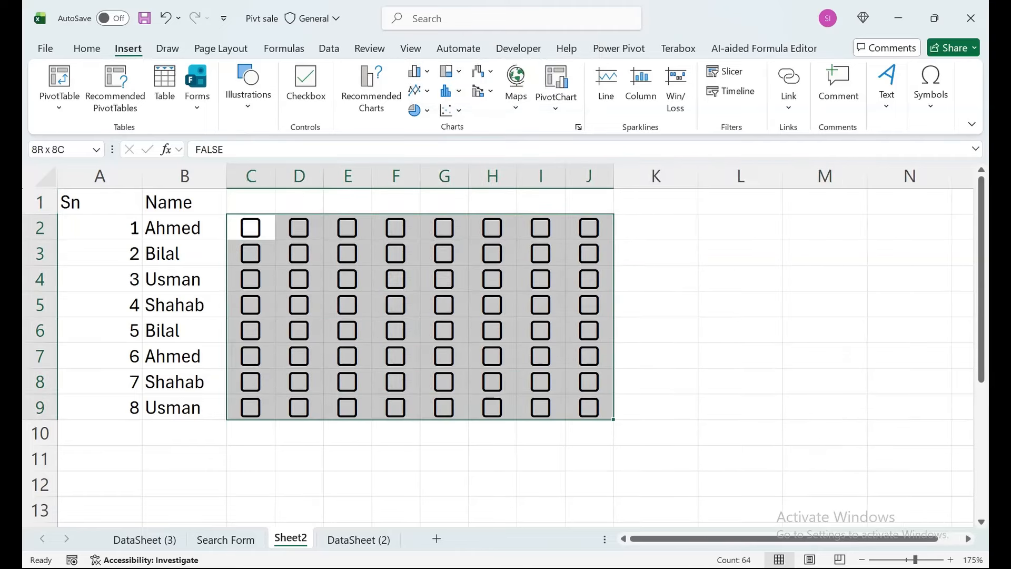
{"action": "left_click", "coordinate": [87, 49]}
{"action": "left_click", "coordinate": [198, 91]}
{"action": "left_click", "coordinate": [199, 91]}
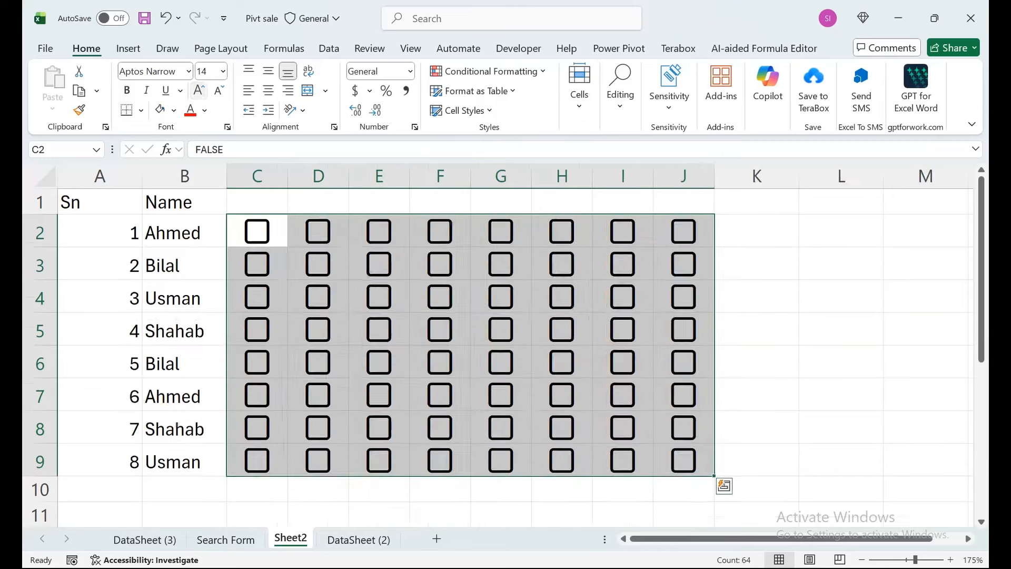
{"action": "left_click", "coordinate": [581, 331]}
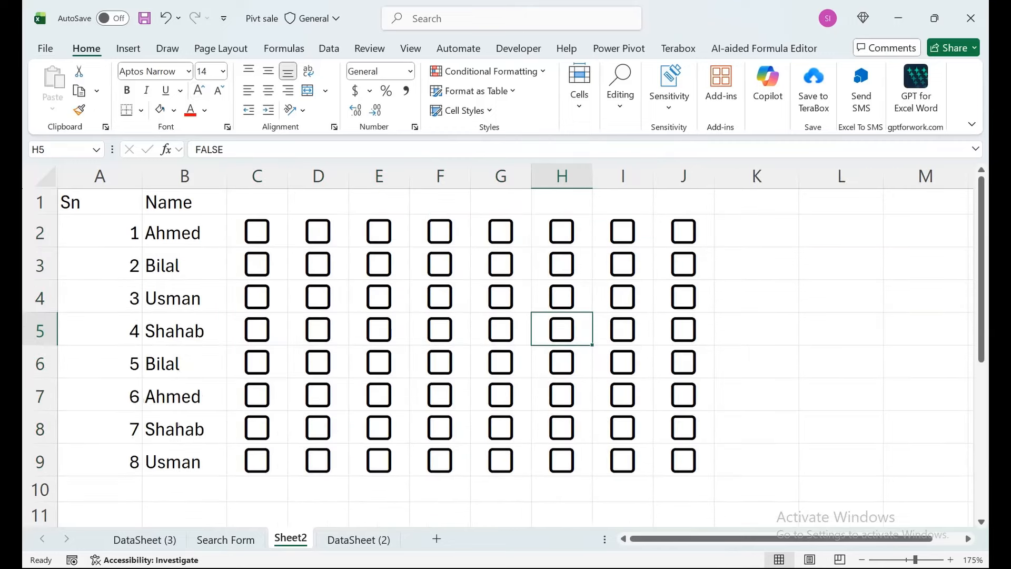
- Tick the checkboxes in F2, G5, I5, E7, I7 and C2
{"action": "left_click", "coordinate": [460, 233]}
{"action": "left_click", "coordinate": [440, 231]}
{"action": "left_click", "coordinate": [501, 330]}
{"action": "left_click", "coordinate": [622, 329]}
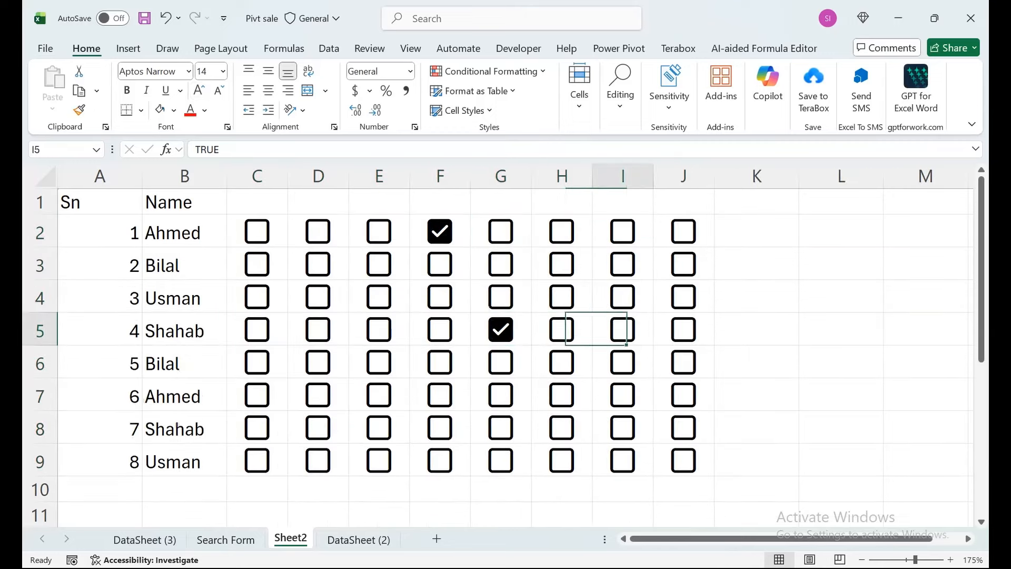
{"action": "left_click", "coordinate": [379, 395]}
{"action": "left_click", "coordinate": [622, 395]}
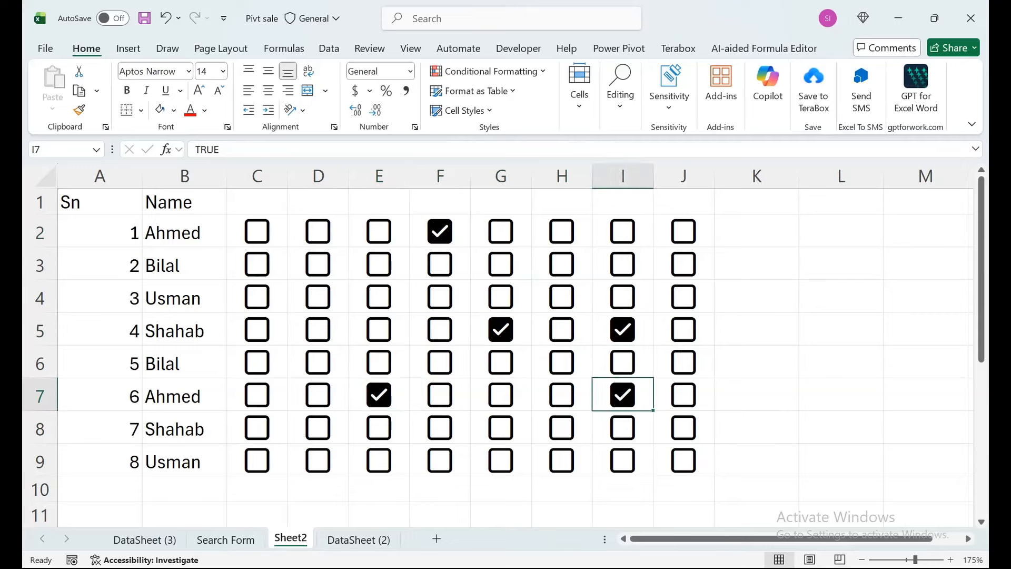
{"action": "left_click", "coordinate": [261, 226]}
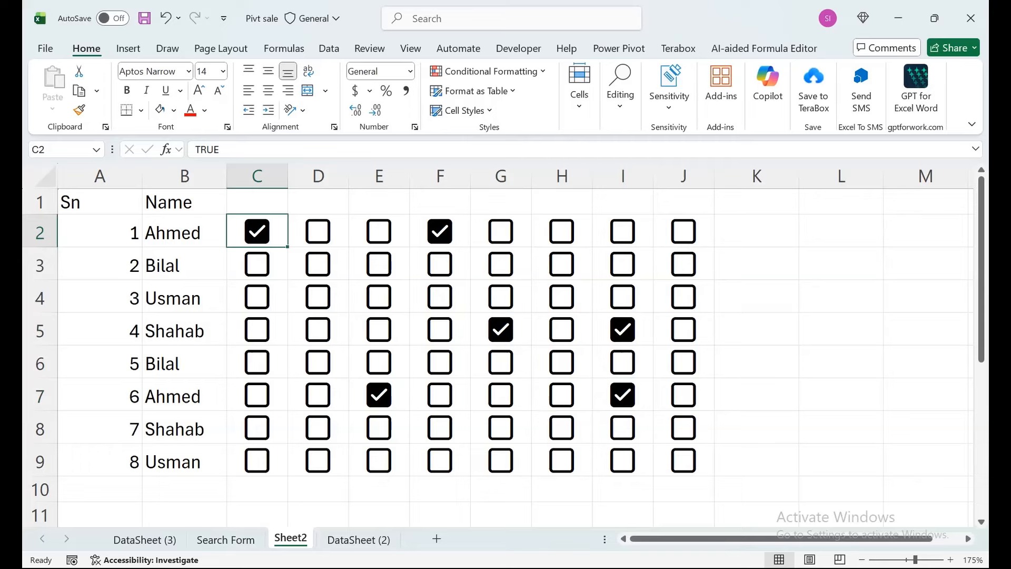
- Enter the formula =COUNTIF(C2:J2,TRUE) in K2 to count the ticked checkboxes in row 2
{"action": "key", "text": "Right"}
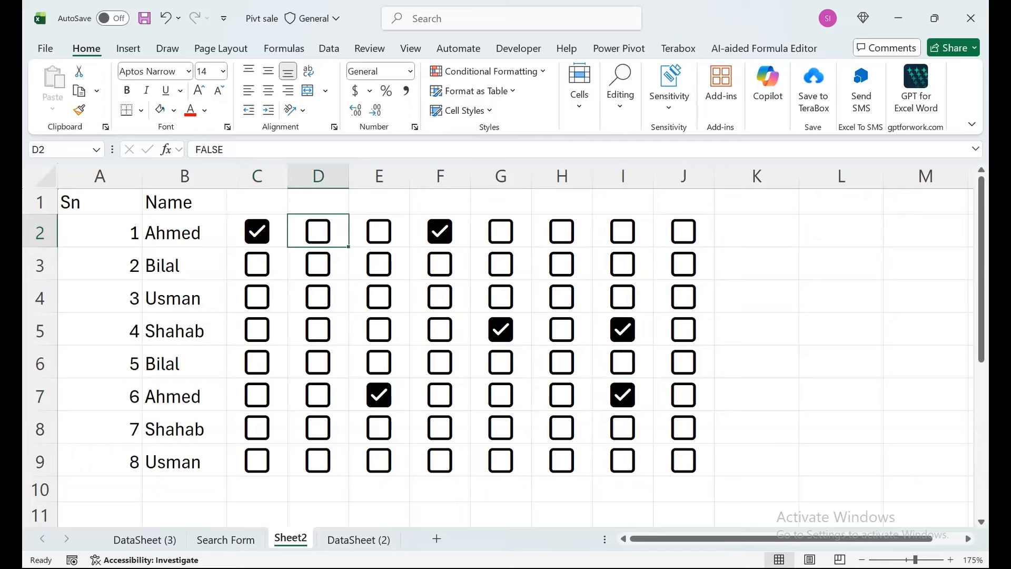
{"action": "key", "text": "ctrl+Right"}
{"action": "key", "text": "Right"}
{"action": "type", "text": "="}
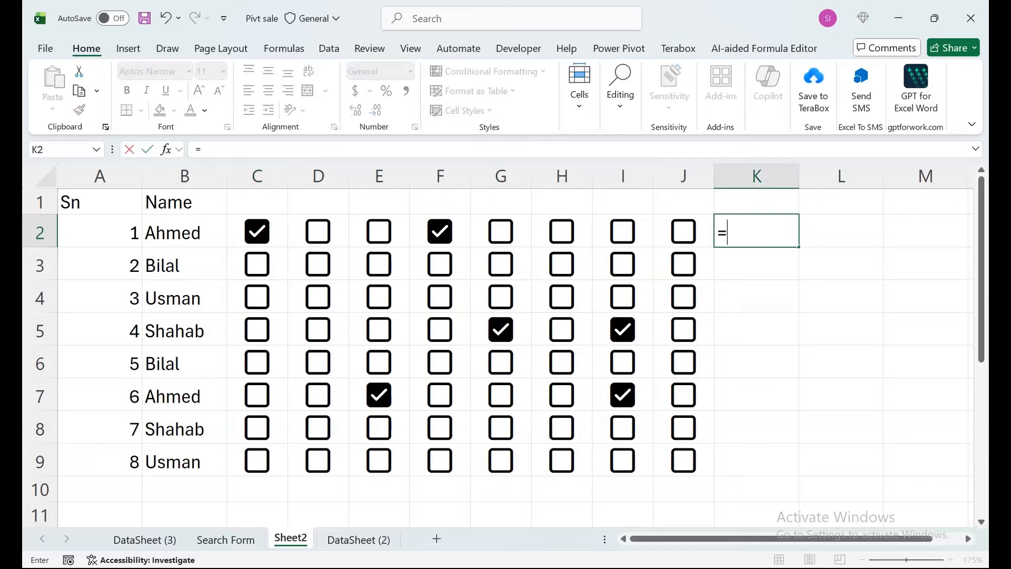
{"action": "type", "text": "countif"}
{"action": "key", "text": "Tab"}
{"action": "key", "text": "Left"}
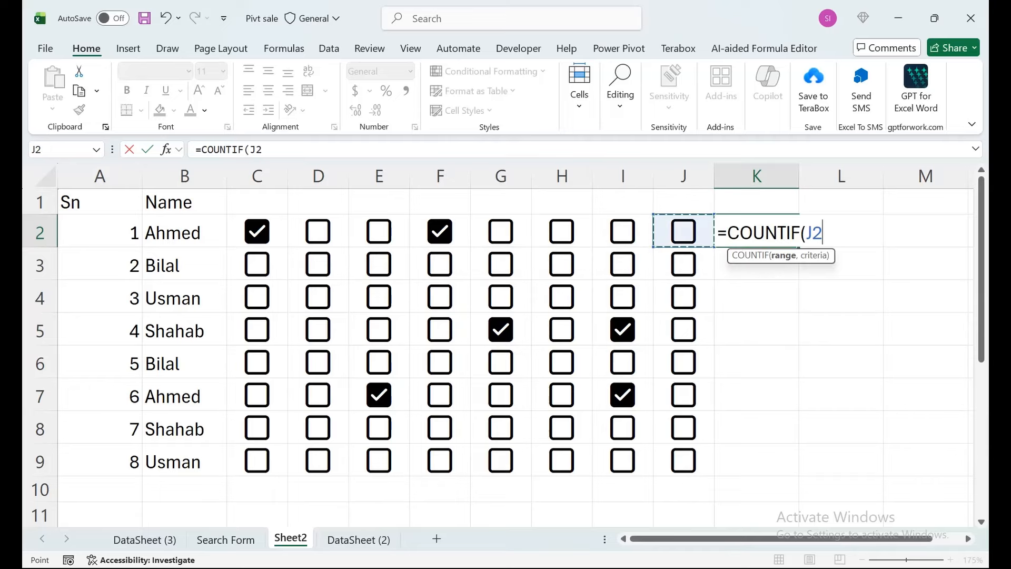
{"action": "key", "text": "shift+Left"}
{"action": "key", "text": "shift+Left"}
{"action": "key", "text": "shift+Left"}
{"action": "key", "text": "shift+Left"}
{"action": "key", "text": "shift+Left"}
{"action": "key", "text": "shift+Left"}
{"action": "key", "text": "shift+Left"}
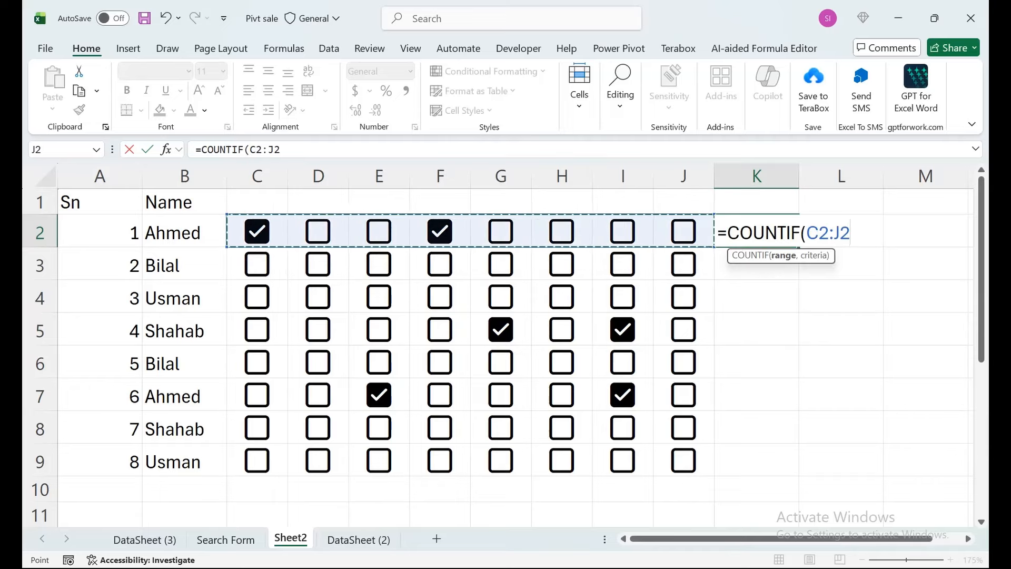
{"action": "type", "text": ",true"}
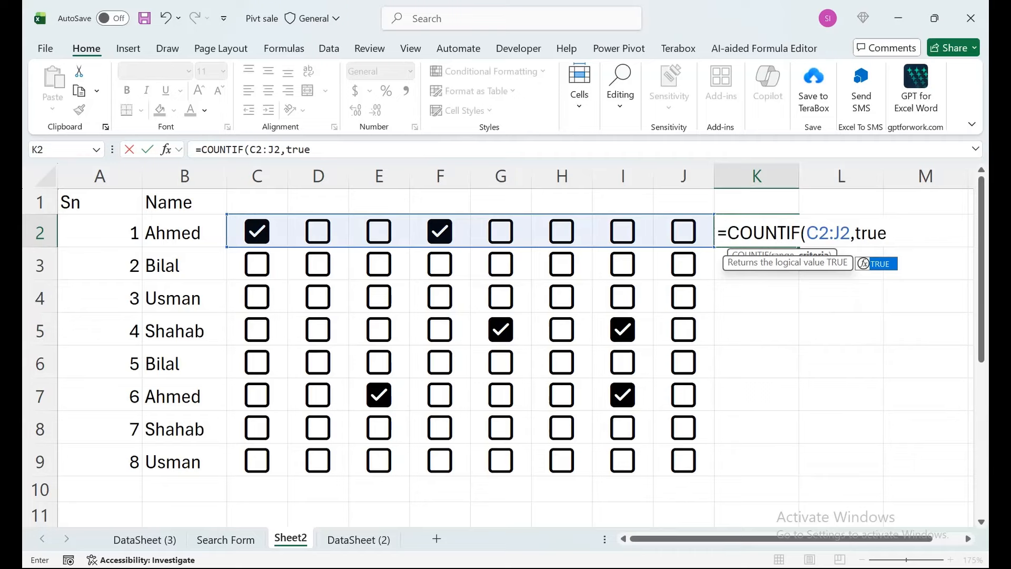
{"action": "type", "text": ")"}
{"action": "key", "text": "Return"}
- Fill the COUNTIF formula from K2 down through K9
{"action": "key", "text": "shift+Up"}
{"action": "key", "text": "shift+Down"}
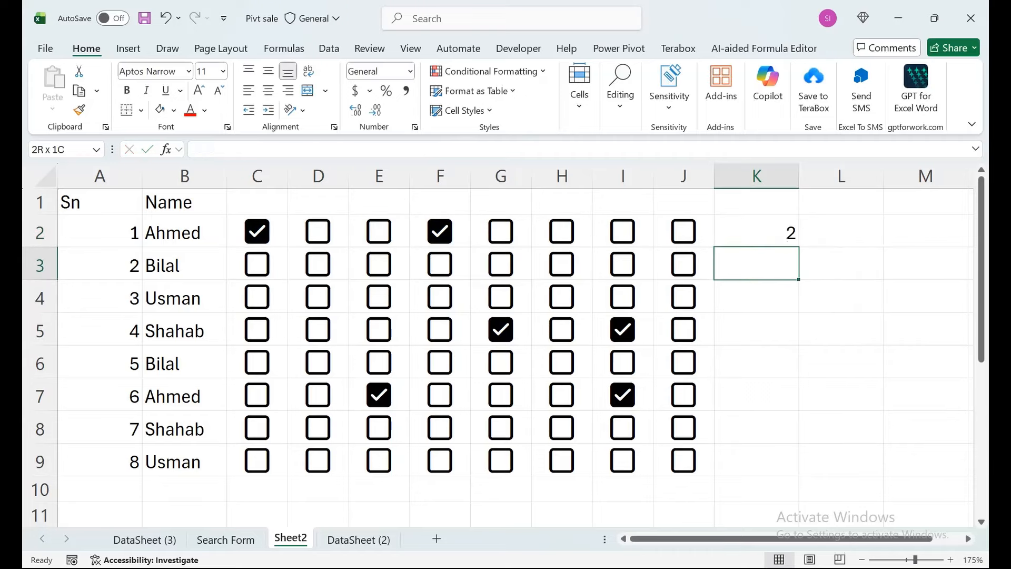
{"action": "key", "text": "Up"}
{"action": "key", "text": "shift+Down"}
{"action": "key", "text": "shift+Down"}
{"action": "key", "text": "shift+Down"}
{"action": "key", "text": "shift+Down"}
{"action": "key", "text": "shift+Down"}
{"action": "key", "text": "shift+Down"}
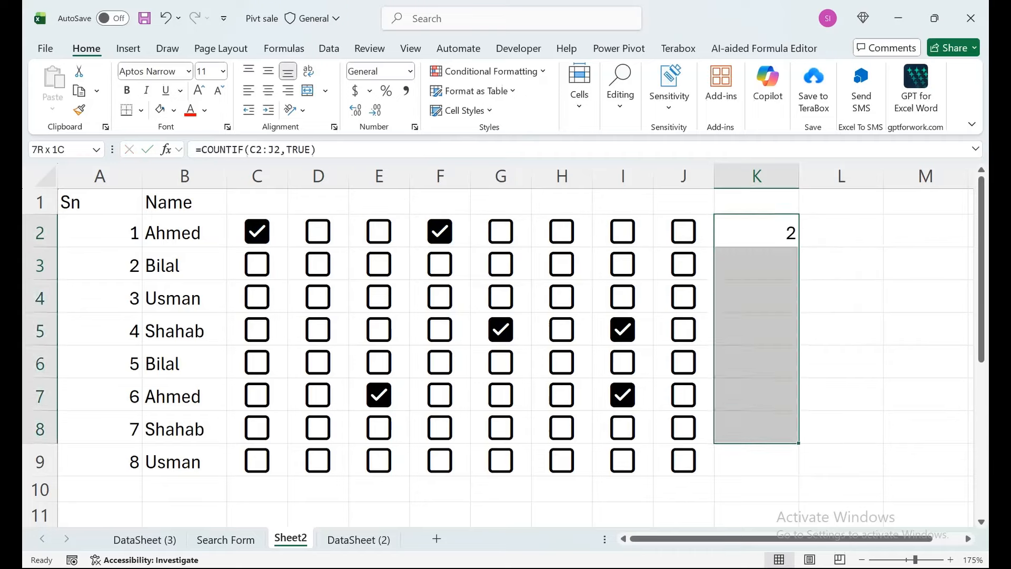
{"action": "key", "text": "shift+Down"}
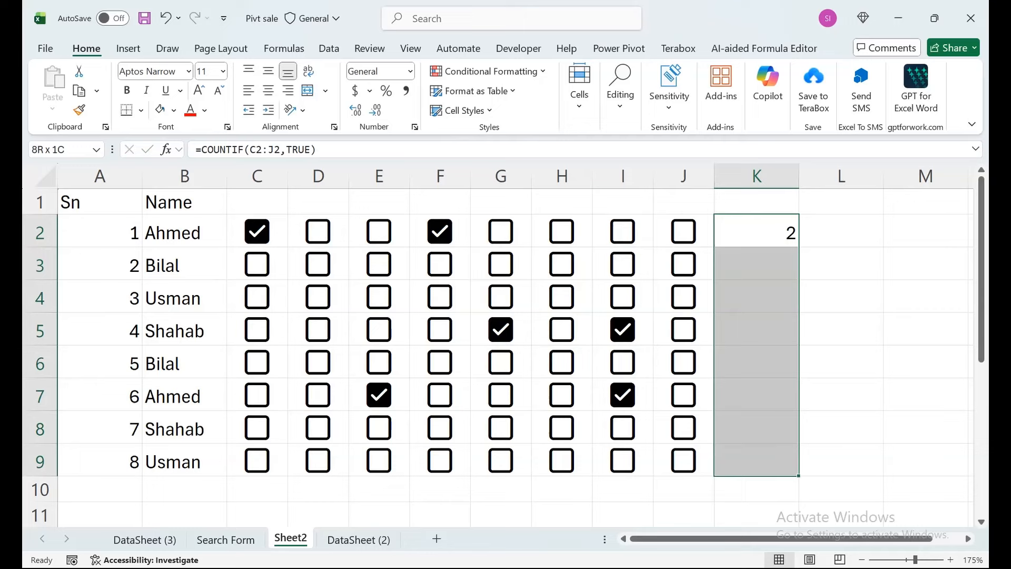
{"action": "key", "text": "ctrl+d"}
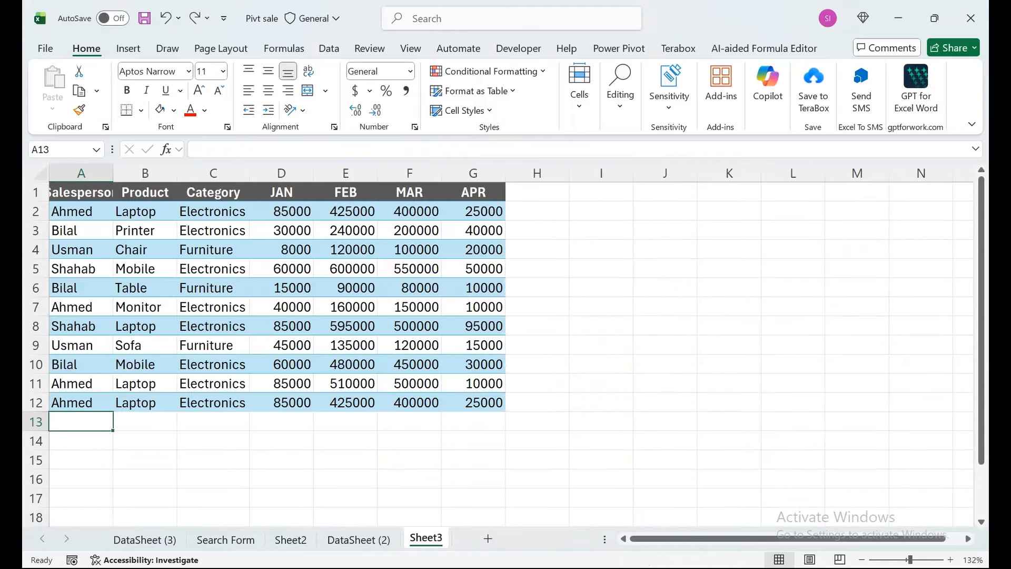
{"action": "left_click_drag", "start_coordinate": [281, 192], "coordinate": [281, 422]}
{"action": "key", "text": "shift+Right"}
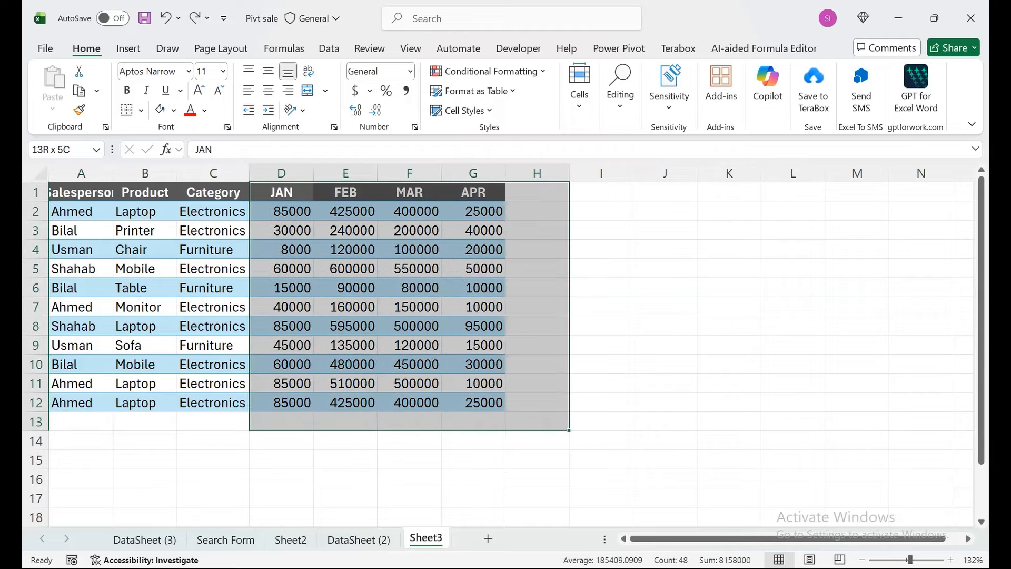
- Fill cells A13:C13 with black and merge them into one cell
{"action": "left_click_drag", "start_coordinate": [81, 422], "coordinate": [214, 422]}
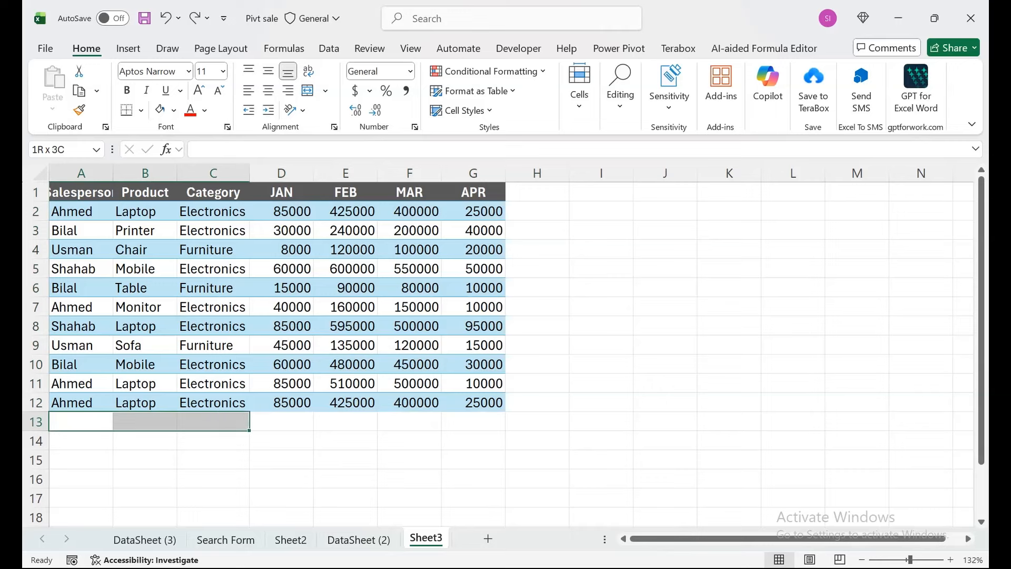
{"action": "left_click", "coordinate": [173, 110]}
{"action": "left_click", "coordinate": [190, 154]}
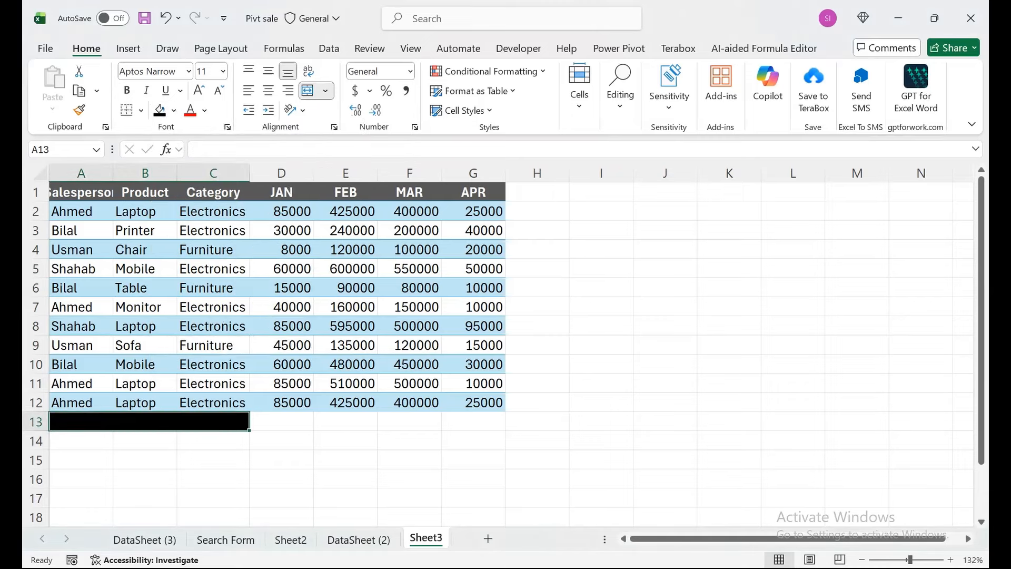
- Enter the label "Total Each Month" in the merged cell A13
{"action": "type", "text": "Total E"}
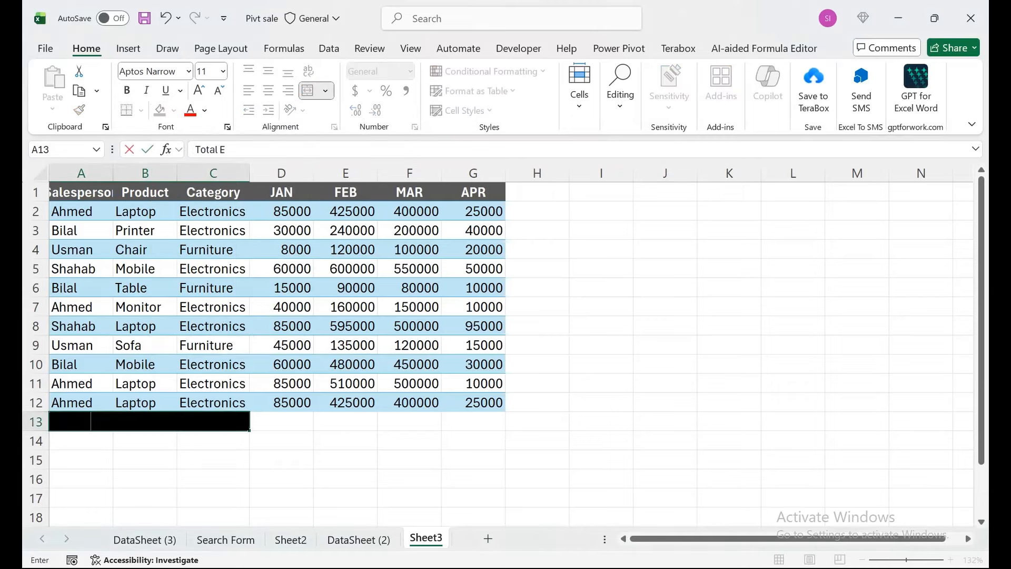
{"action": "type", "text": "ach Month"}
{"action": "key", "text": "Return"}
{"action": "key", "text": "Up"}
{"action": "key", "text": "Up"}
{"action": "key", "text": "Down"}
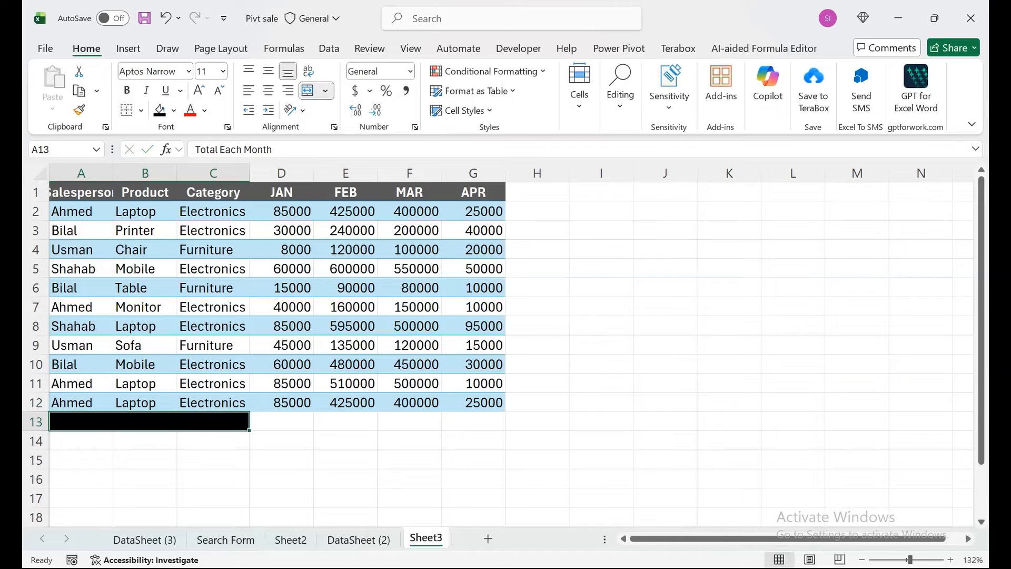
- Format the "Total Each Month" label in A13 as red, bold text at size 16
{"action": "left_click", "coordinate": [190, 110]}
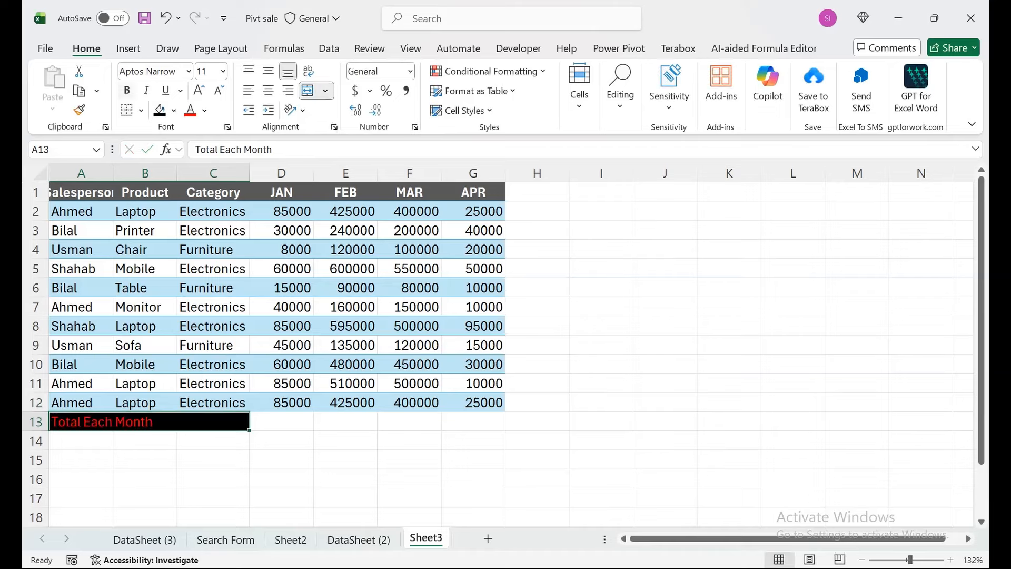
{"action": "left_click", "coordinate": [199, 90]}
{"action": "left_click", "coordinate": [198, 90]}
{"action": "left_click", "coordinate": [199, 90]}
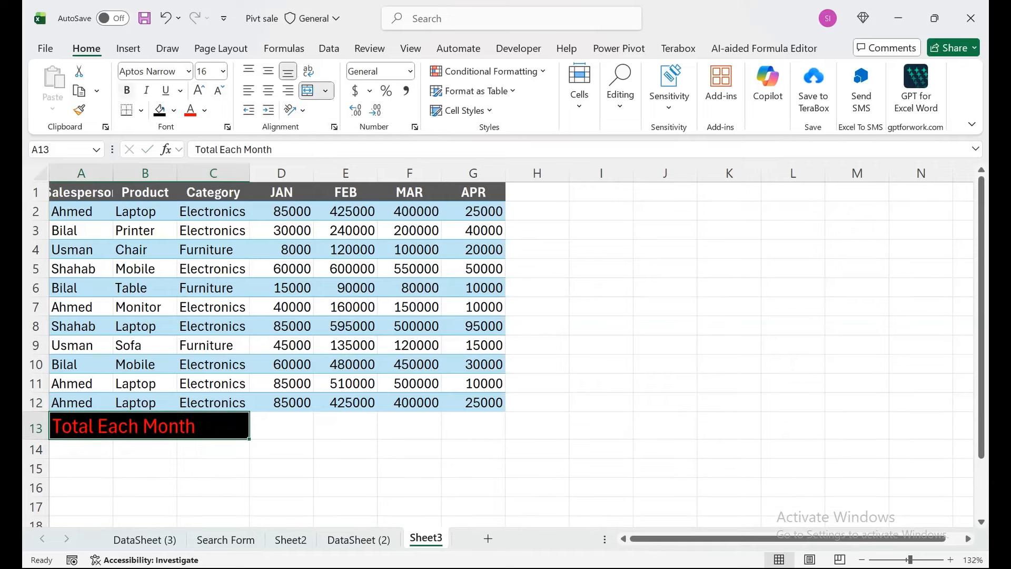
{"action": "left_click", "coordinate": [127, 90]}
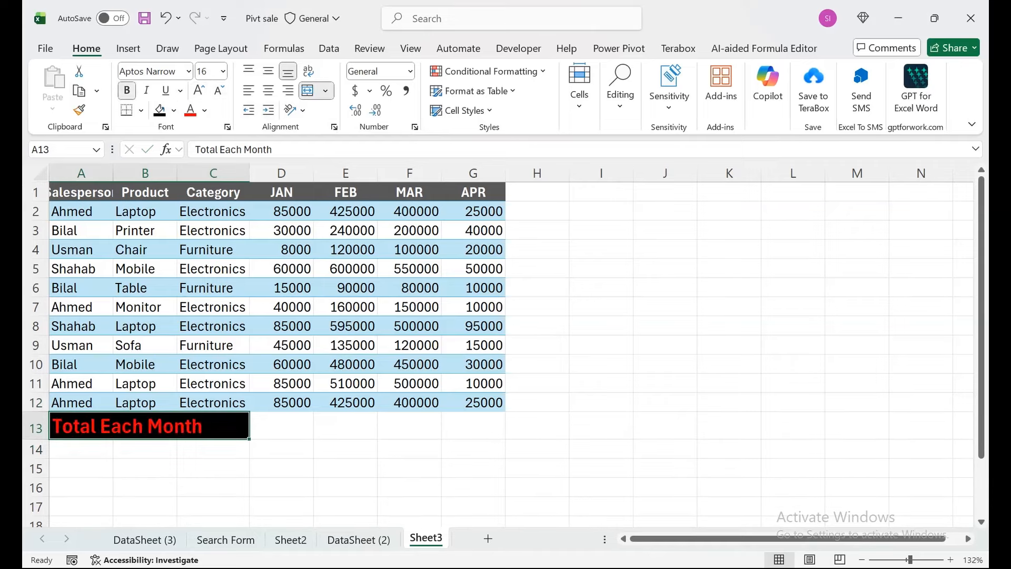
- Extend the APR column's formatting into H1:H12 by filling G1:G12 right and clearing the copied contents
{"action": "left_click", "coordinate": [537, 192]}
{"action": "left_click", "coordinate": [474, 192]}
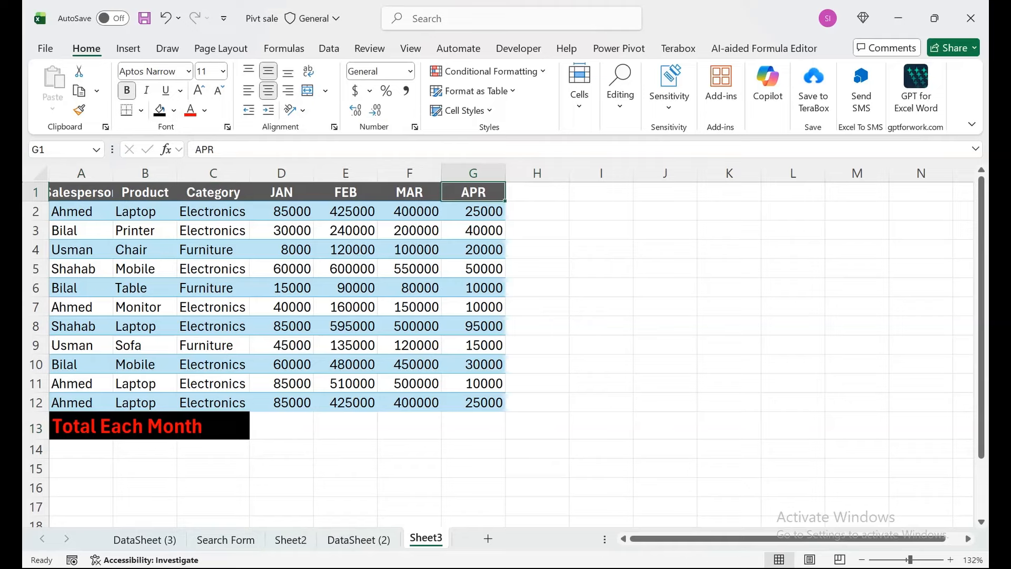
{"action": "left_click_drag", "start_coordinate": [474, 192], "coordinate": [537, 402]}
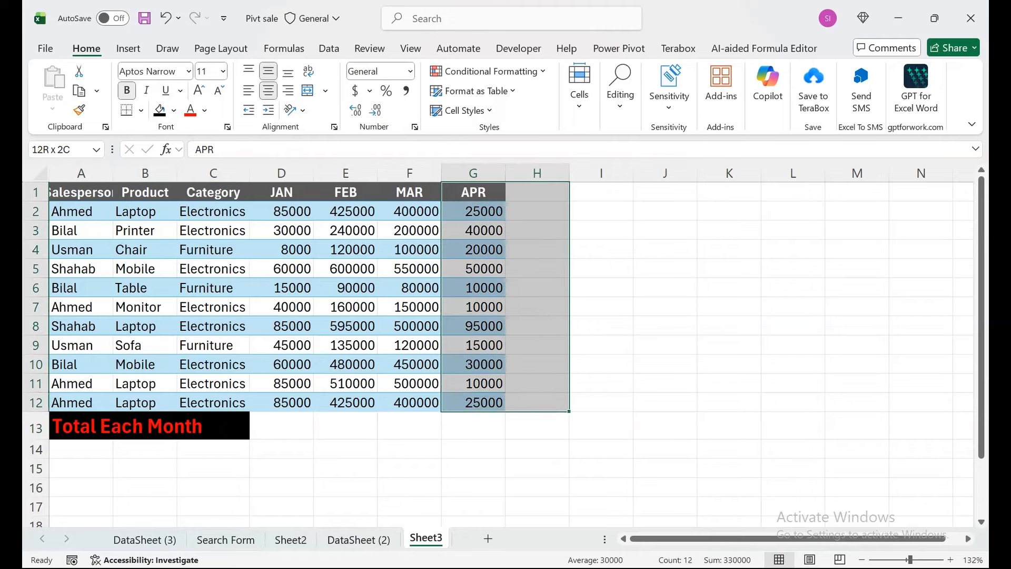
{"action": "key", "text": "ctrl+r"}
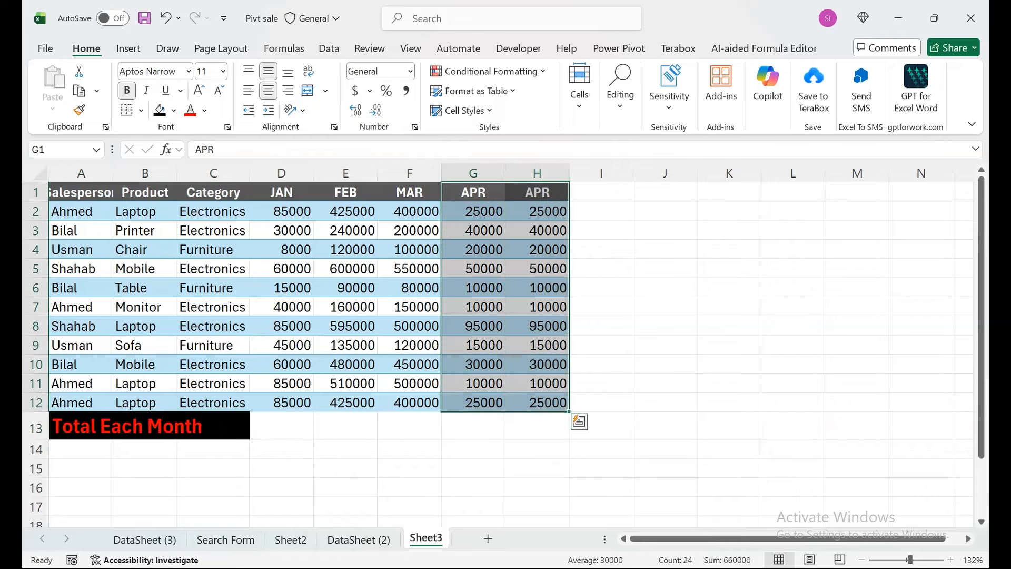
{"action": "left_click_drag", "start_coordinate": [538, 192], "coordinate": [537, 402]}
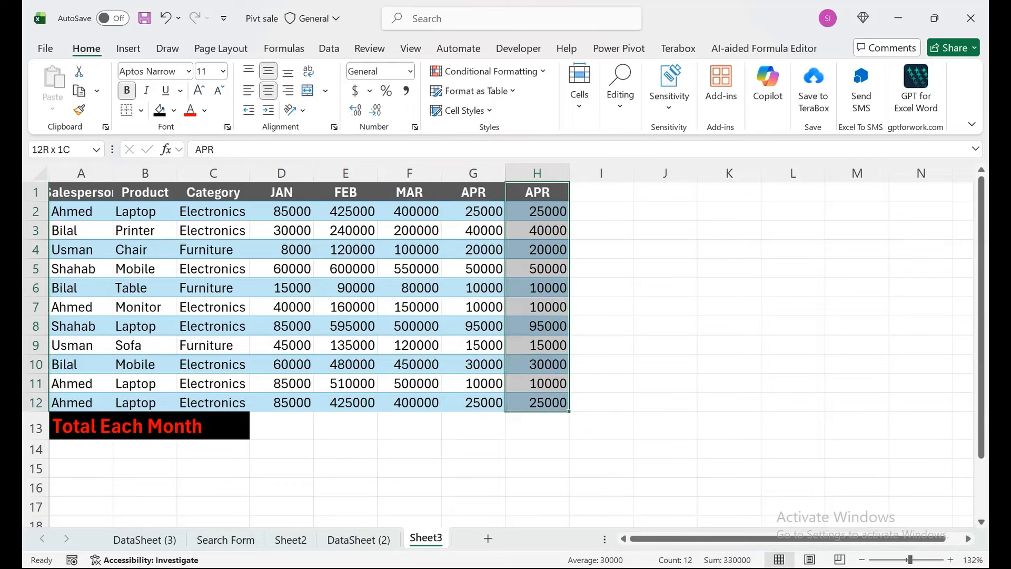
{"action": "key", "text": "Delete"}
{"action": "left_click", "coordinate": [537, 211]}
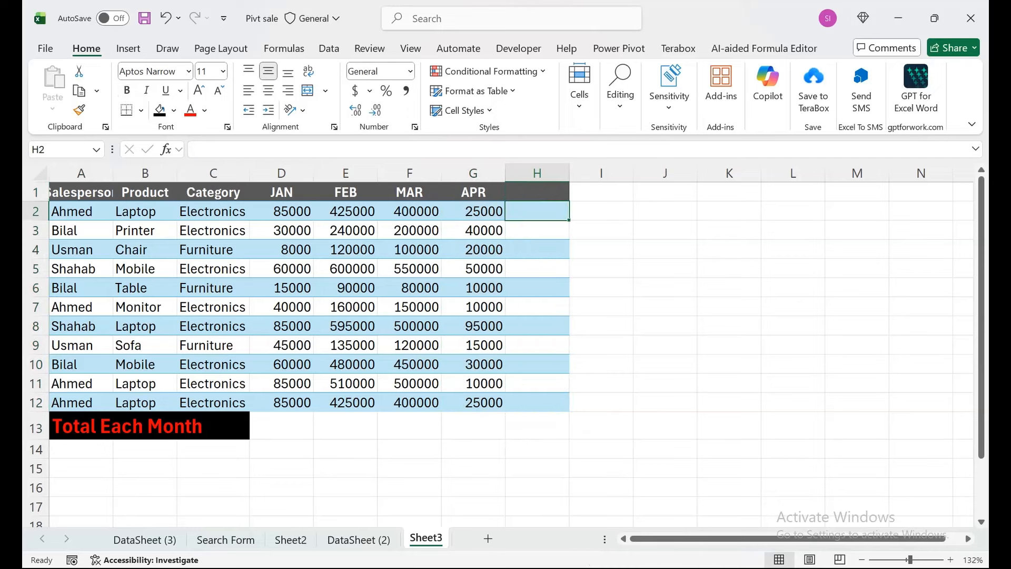
- Enter the header "Total" in H1
{"action": "left_click", "coordinate": [538, 193]}
{"action": "type", "text": "Tto"}
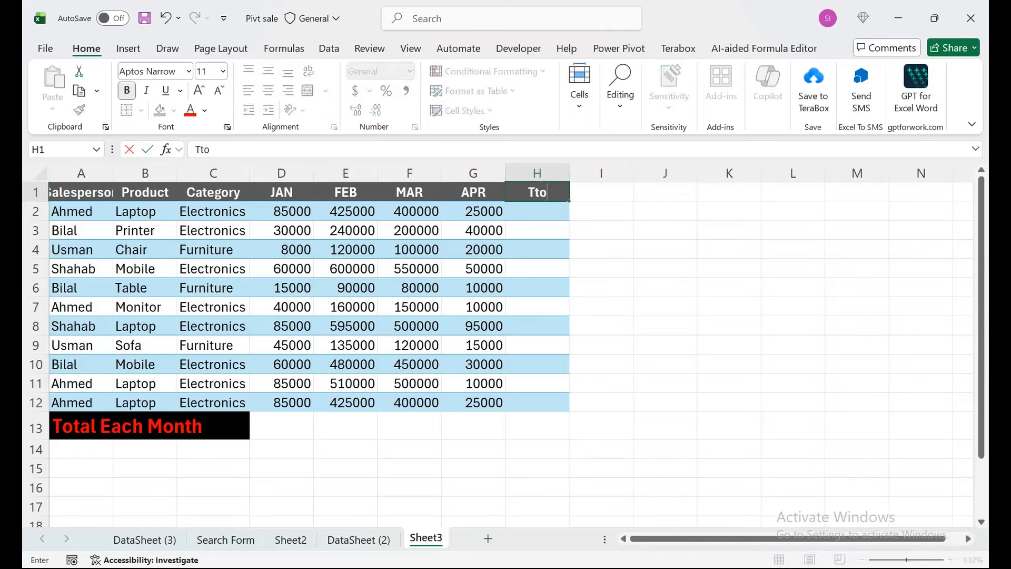
{"action": "key", "text": "BackSpace"}
{"action": "key", "text": "BackSpace"}
{"action": "type", "text": "otal"}
{"action": "key", "text": "Return"}
- AutoSum the range D2:H13 to add row totals in column H and monthly totals in row 13
{"action": "key", "text": "Left"}
{"action": "key", "text": "Left"}
{"action": "key", "text": "Left"}
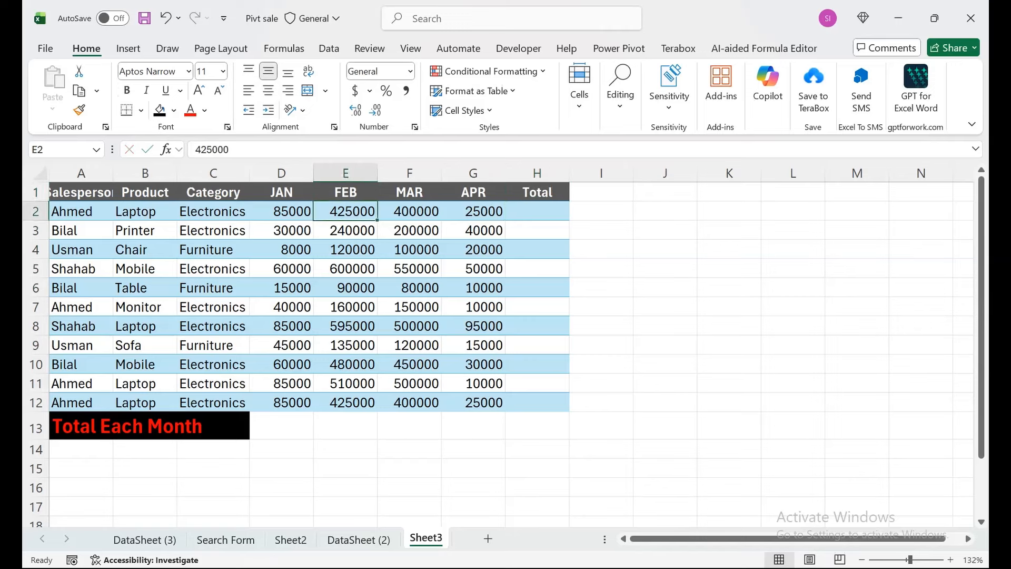
{"action": "key", "text": "Left"}
{"action": "key", "text": "shift+Right"}
{"action": "key", "text": "shift+Right"}
{"action": "key", "text": "shift+Right"}
{"action": "key", "text": "shift+Right"}
{"action": "key", "text": "shift+Right"}
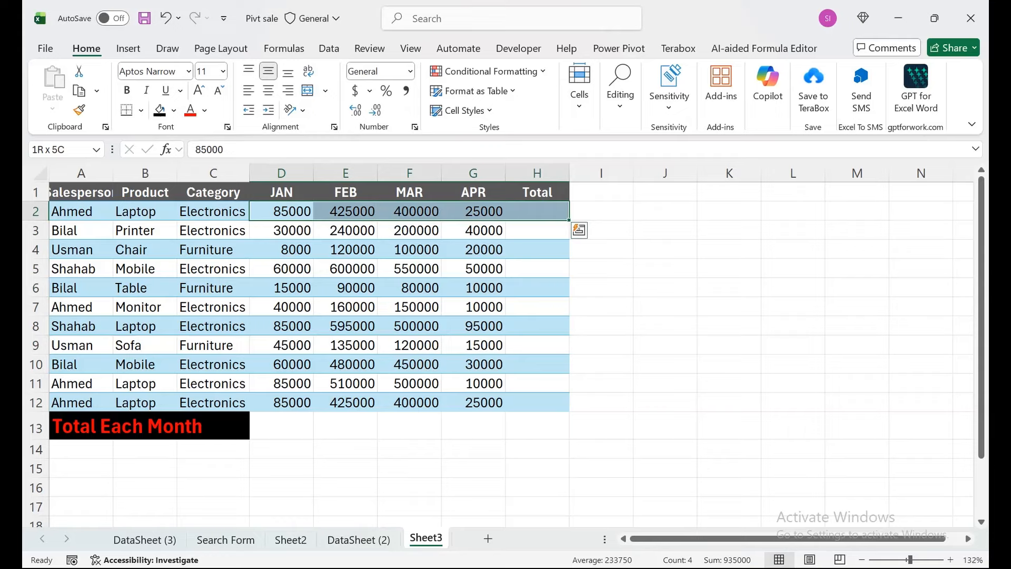
{"action": "key", "text": "shift+Down"}
{"action": "key", "text": "shift+Down"}
{"action": "key", "text": "shift+Down"}
{"action": "key", "text": "shift+Down"}
{"action": "key", "text": "shift+Down"}
{"action": "key", "text": "shift+Down"}
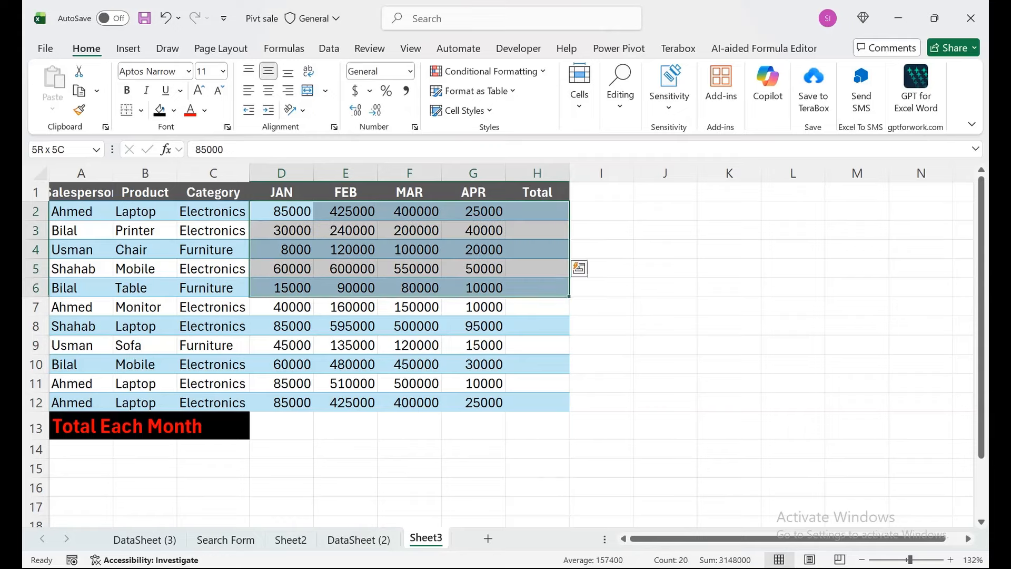
{"action": "key", "text": "shift+Down"}
{"action": "key", "text": "shift+Down"}
{"action": "key", "text": "shift+Down"}
{"action": "key", "text": "shift+Down"}
{"action": "key", "text": "shift+Down"}
{"action": "key", "text": "shift+Down"}
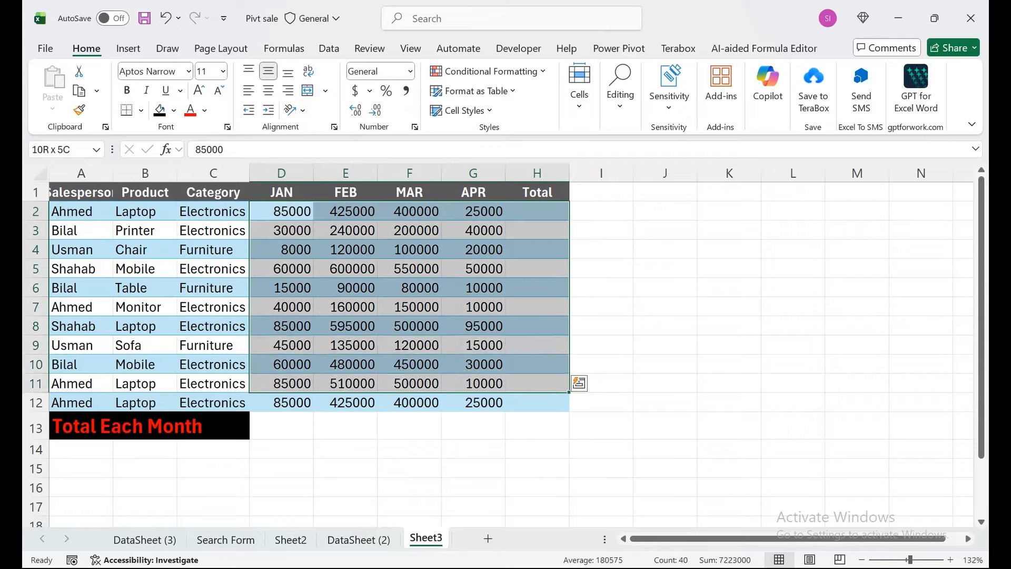
{"action": "key", "text": "shift+Up"}
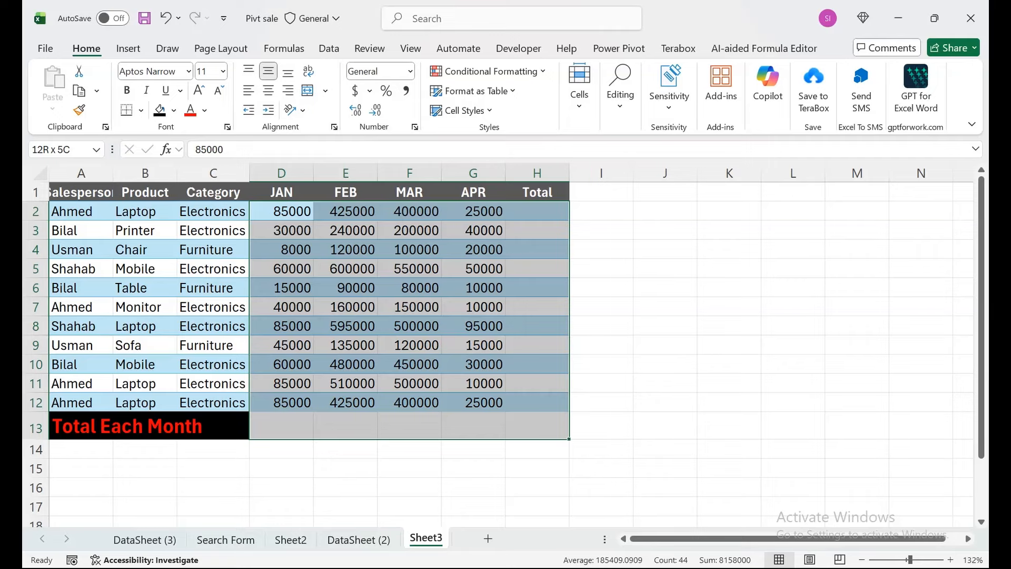
{"action": "key", "text": "alt+equal"}
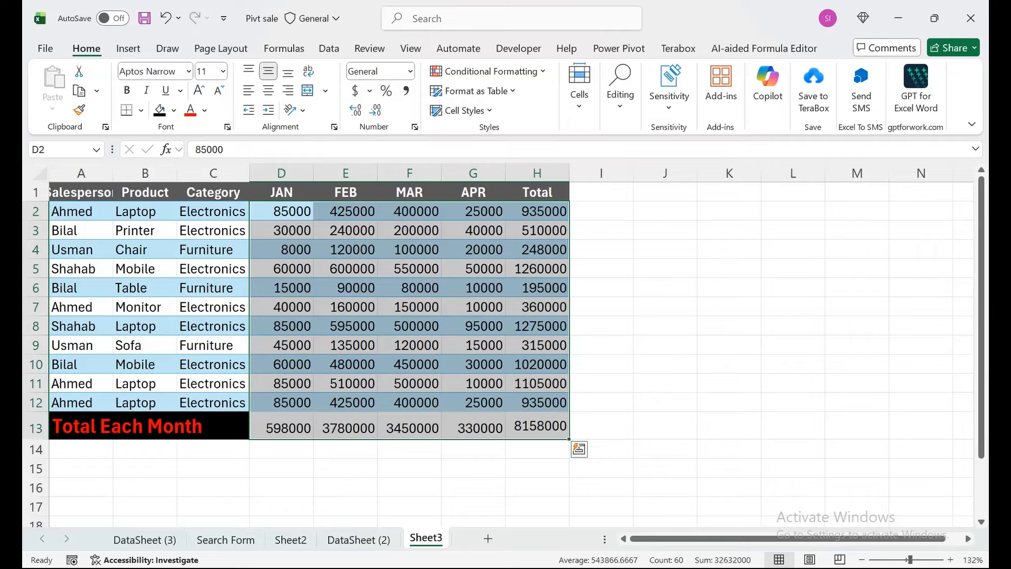
- Inspect the SUM formulas in D13, E13 and H2 without changing them
{"action": "double_click", "coordinate": [291, 428]}
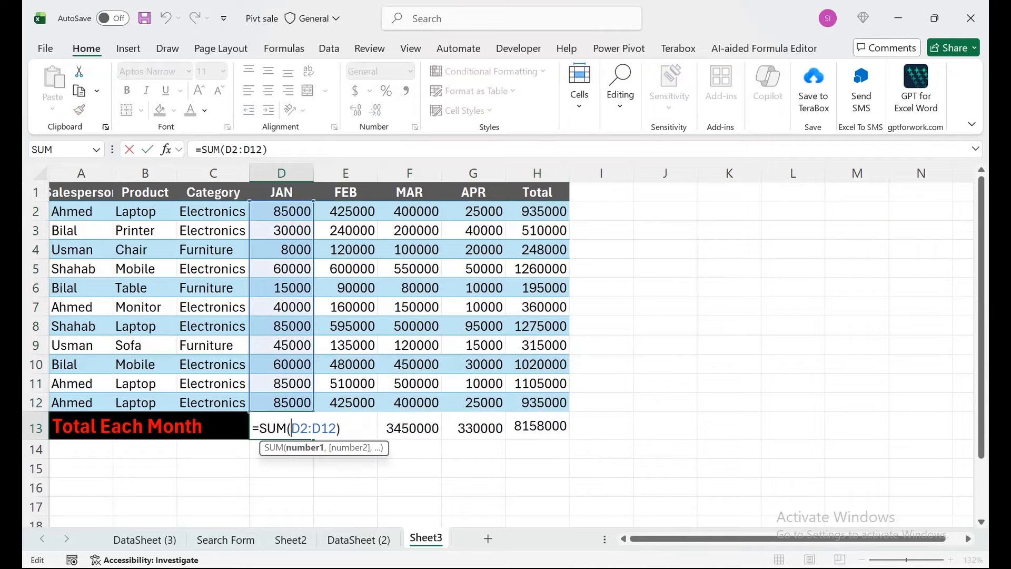
{"action": "key", "text": "Return"}
{"action": "left_click", "coordinate": [345, 428]}
{"action": "key", "text": "F2"}
{"action": "key", "text": "Return"}
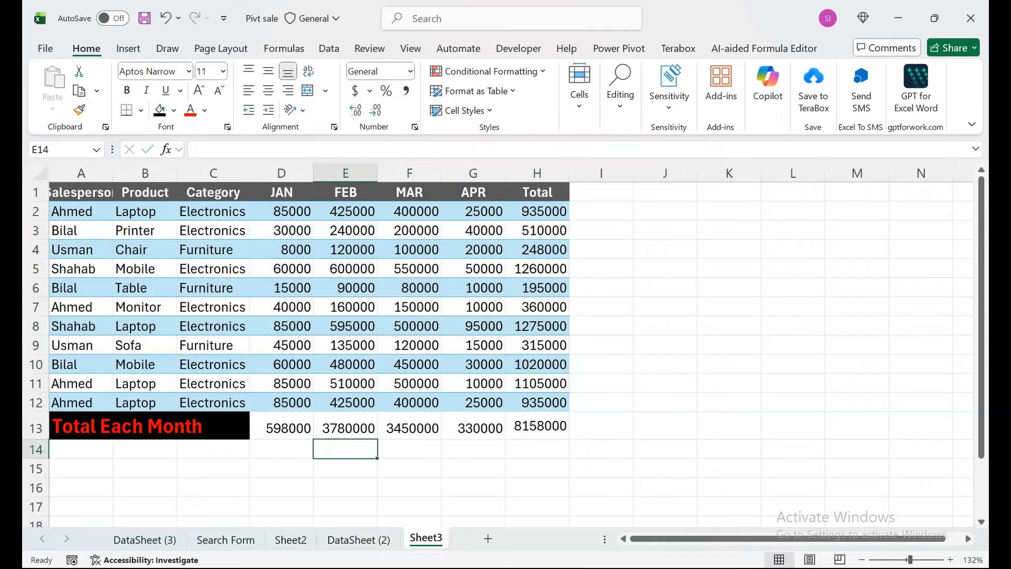
{"action": "double_click", "coordinate": [532, 211]}
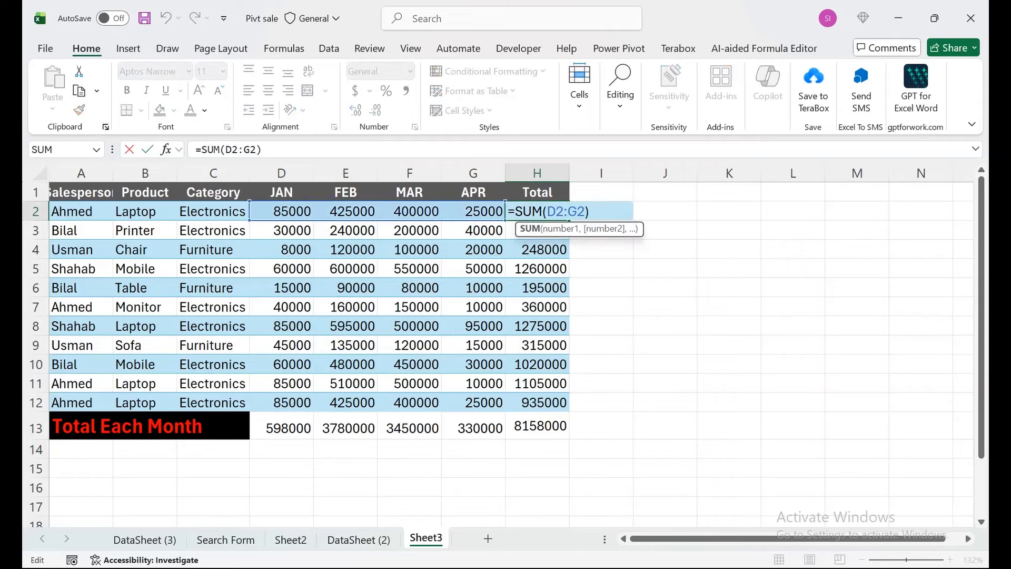
{"action": "key", "text": "Return"}
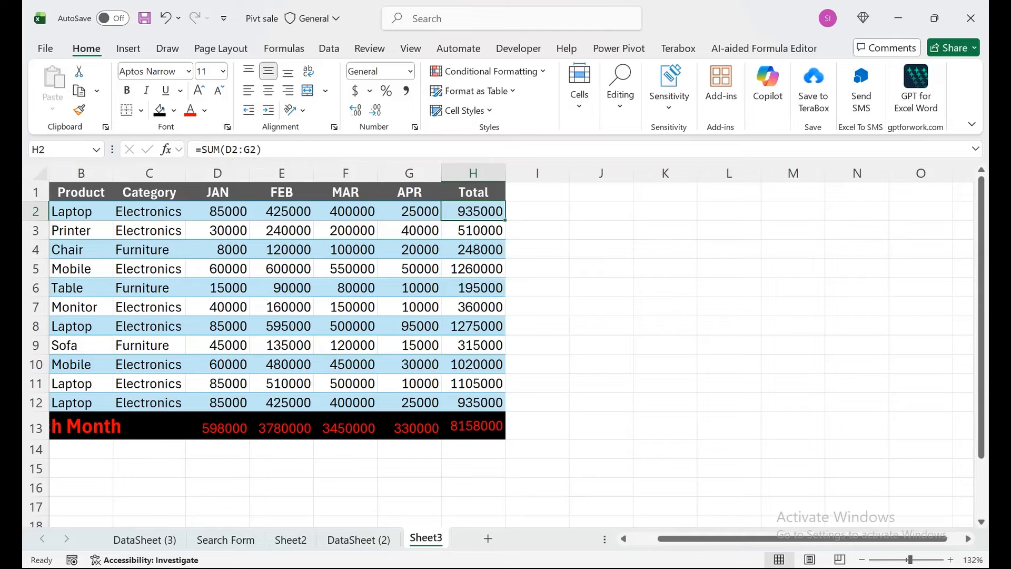
- Replace the SUM formulas in H2:H12 with their values by copying the range and pasting values only over it
{"action": "key", "text": "ctrl+shift+Down"}
{"action": "key", "text": "shift+Up"}
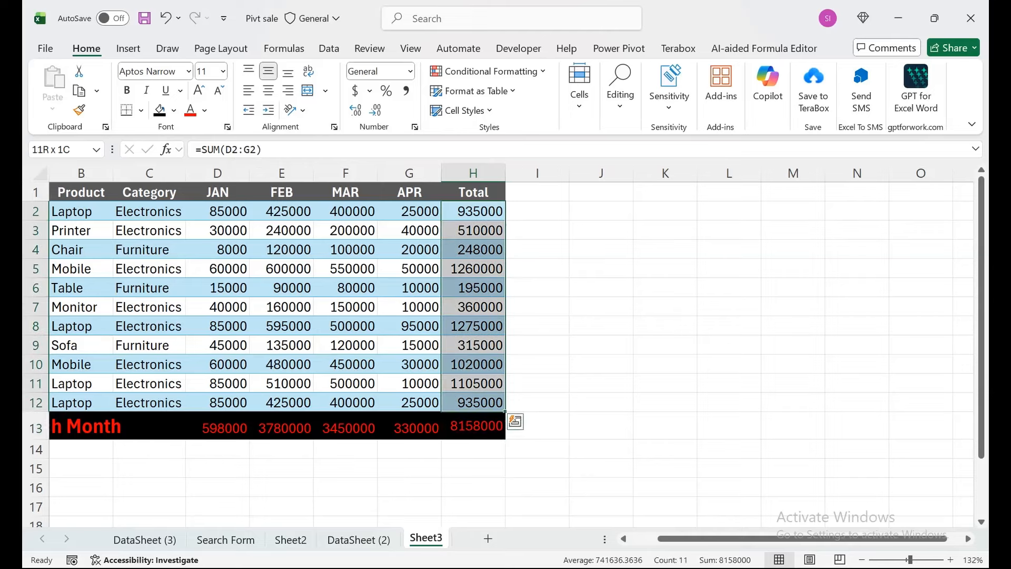
{"action": "key", "text": "ctrl+c"}
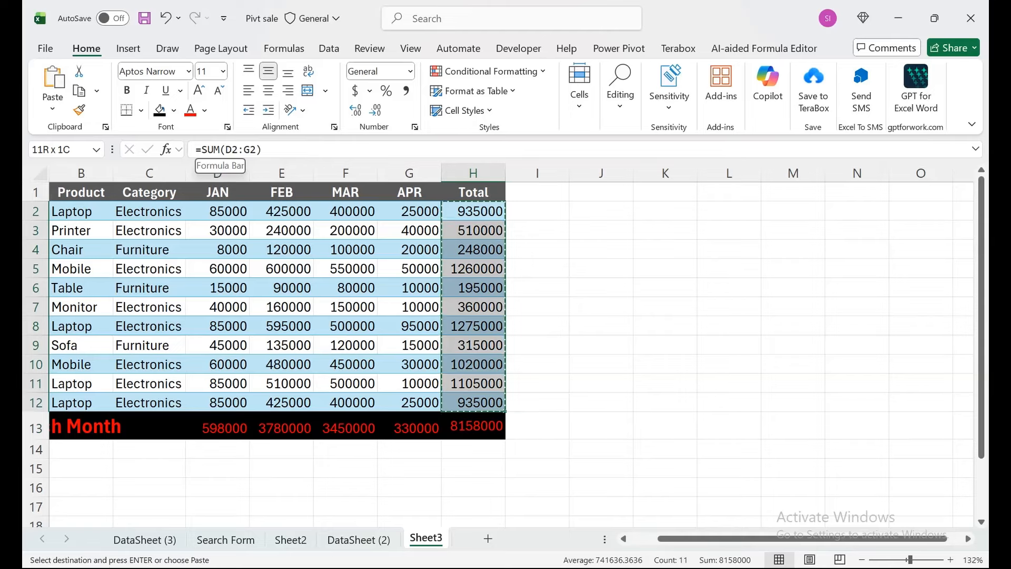
{"action": "key", "text": "alt"}
{"action": "key", "text": "h"}
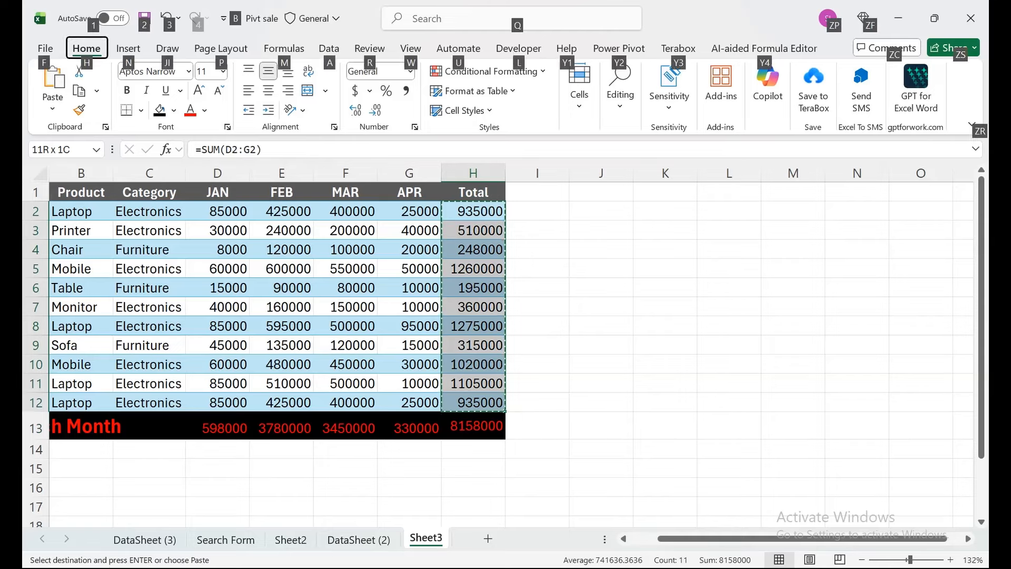
{"action": "key", "text": "v"}
{"action": "key", "text": "v"}
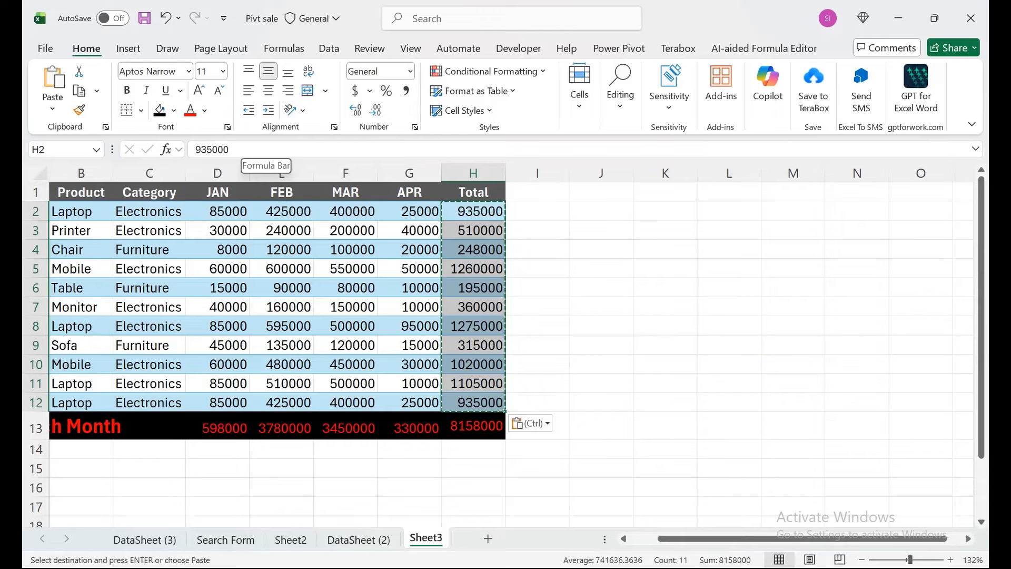
{"action": "key", "text": "ctrl+z"}
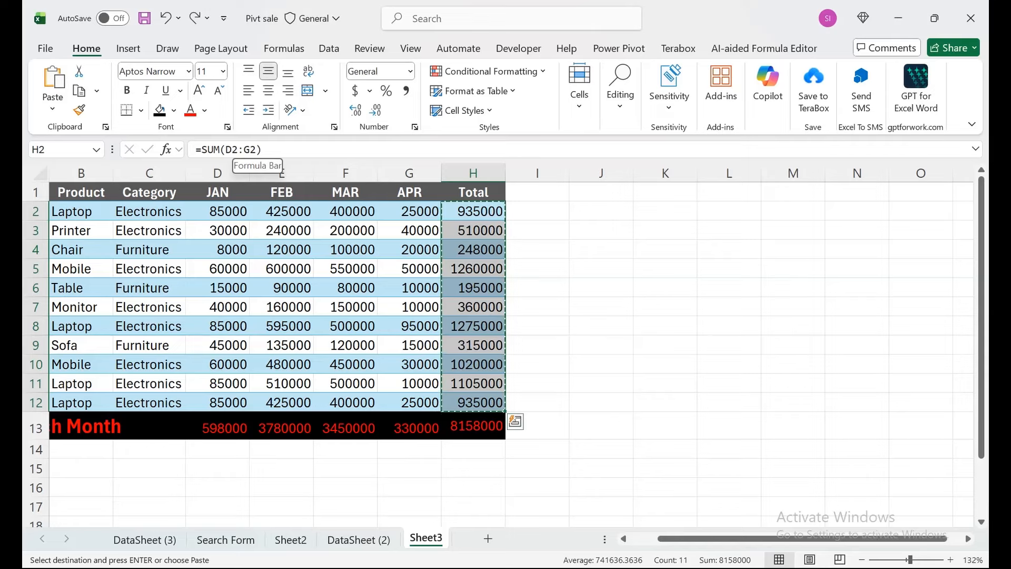
{"action": "key", "text": "ctrl+y"}
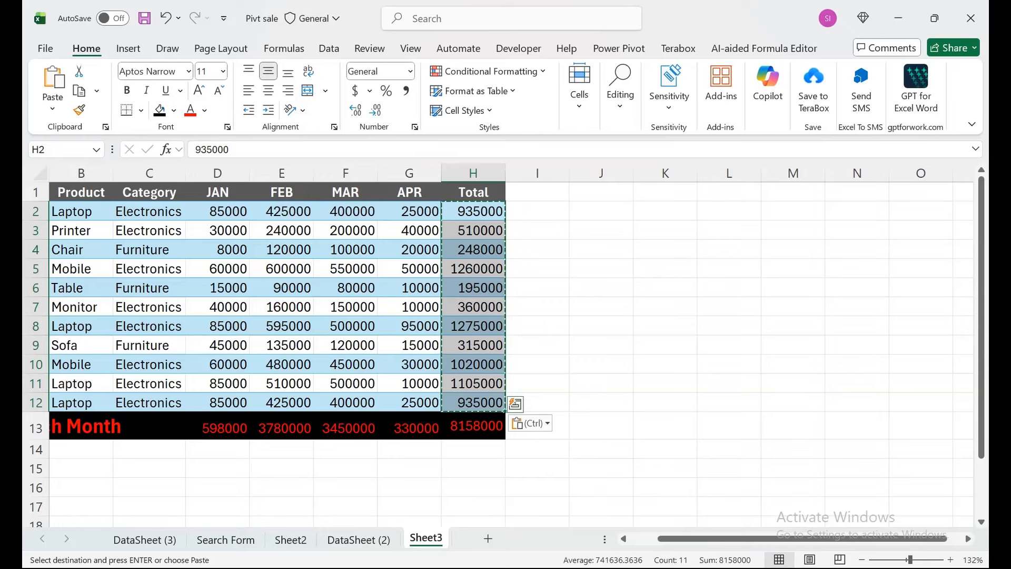
{"action": "key", "text": "ctrl+q"}
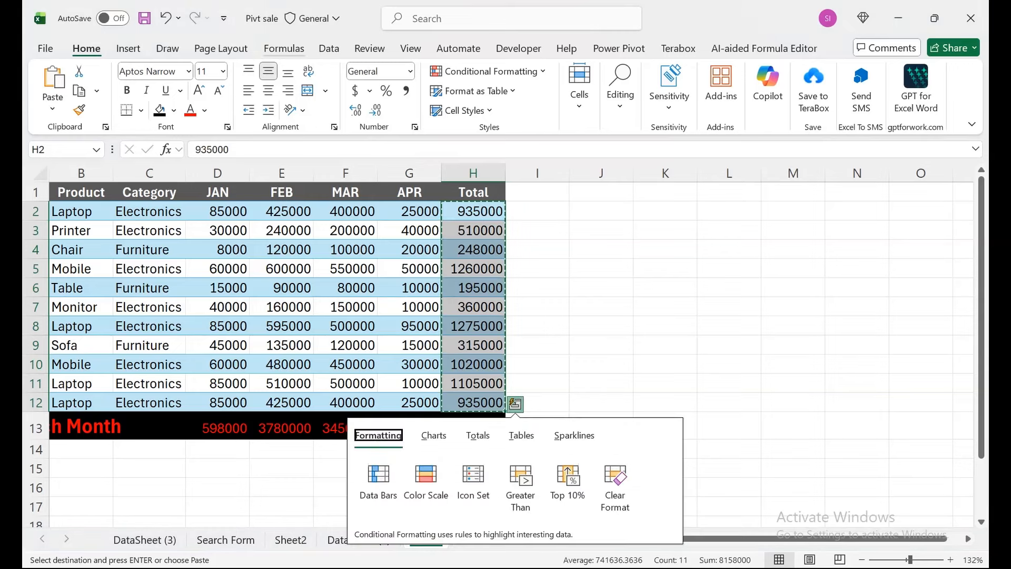
- Copy the whole sales table A1:H13 and paste it starting at J1
{"action": "left_click", "coordinate": [283, 211]}
{"action": "key", "text": "ctrl+Up"}
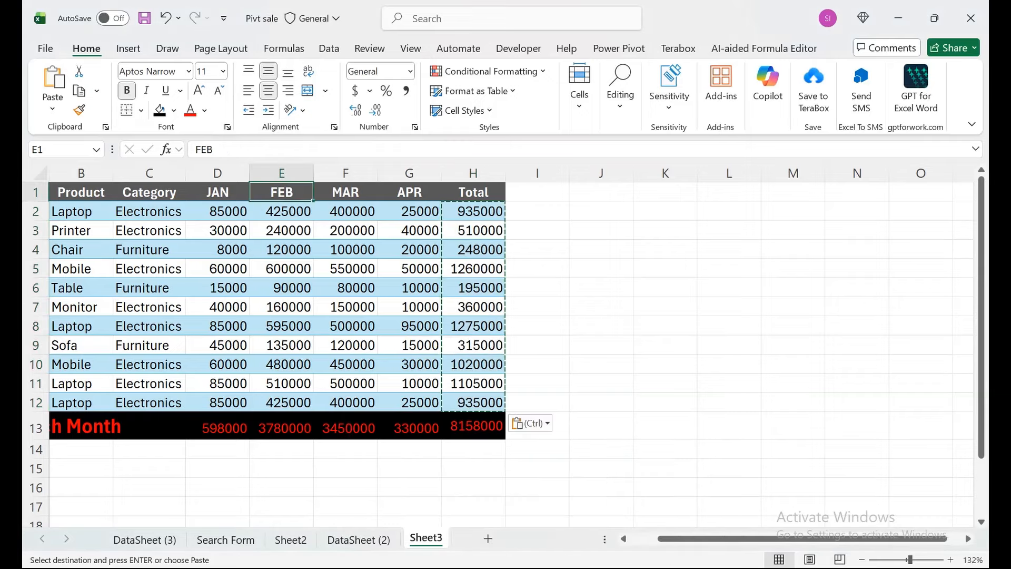
{"action": "key", "text": "ctrl+Left"}
{"action": "key", "text": "ctrl+shift+Right"}
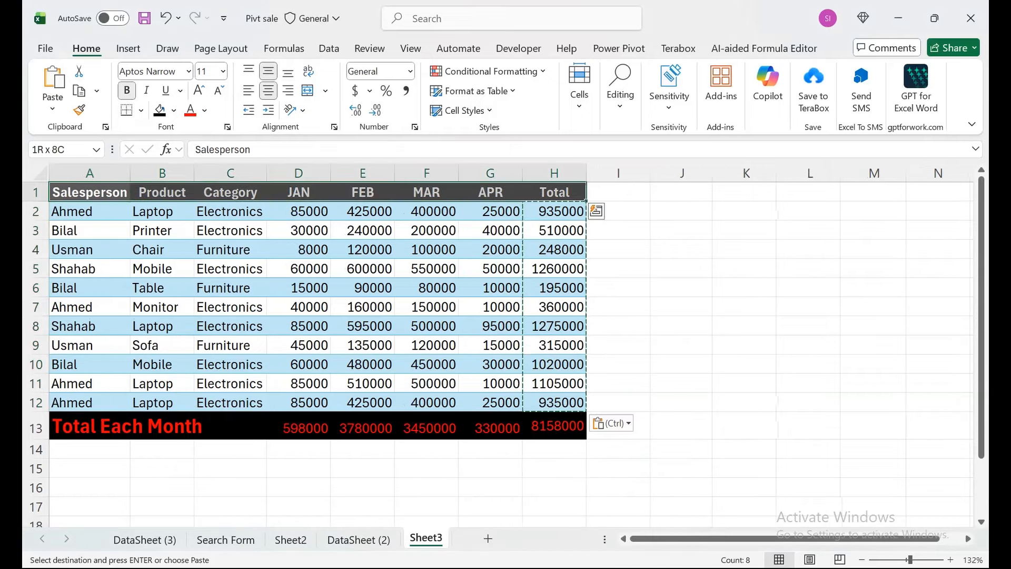
{"action": "key", "text": "ctrl+shift+Down"}
{"action": "key", "text": "ctrl+c"}
{"action": "key", "text": "Right"}
{"action": "key", "text": "Right"}
{"action": "key", "text": "Right"}
{"action": "key", "text": "Right"}
{"action": "key", "text": "Right"}
{"action": "key", "text": "Right"}
{"action": "key", "text": "Right"}
{"action": "key", "text": "Right"}
{"action": "key", "text": "Right"}
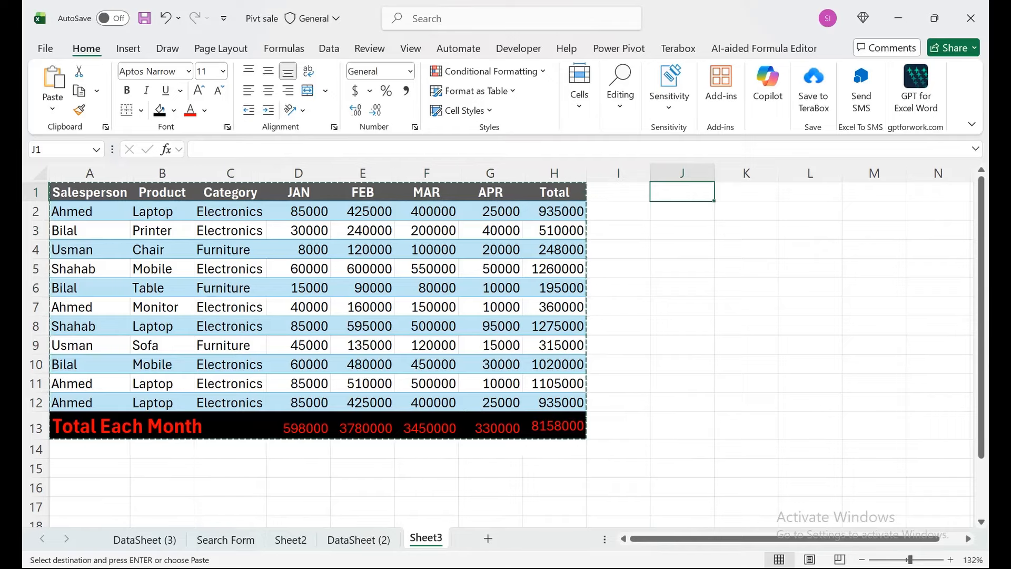
{"action": "key", "text": "ctrl+v"}
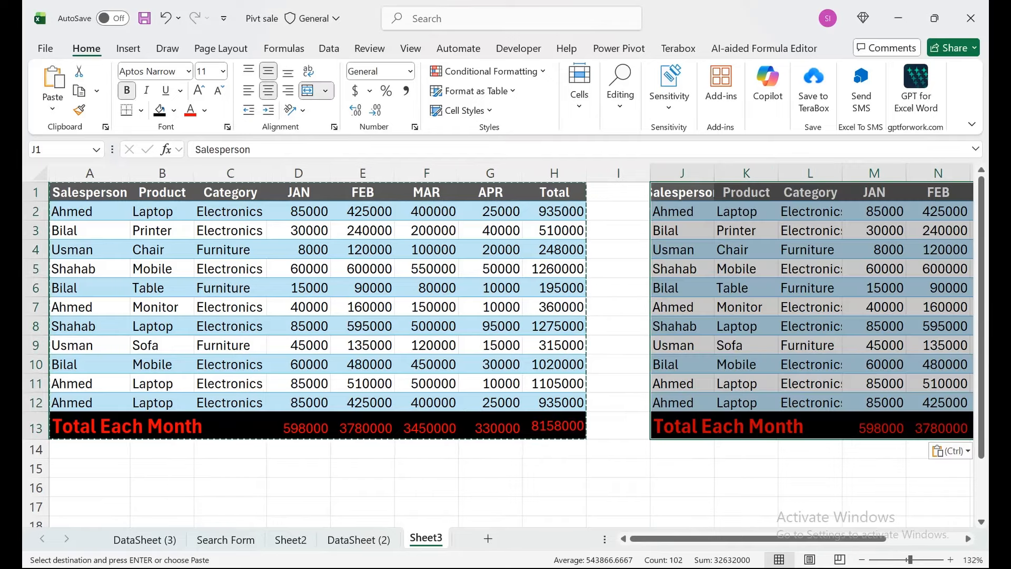
- Look along the header row from the original table to the copy at J1 to compare their column widths
{"action": "key", "text": "Right"}
{"action": "key", "text": "Right"}
{"action": "key", "text": "Home"}
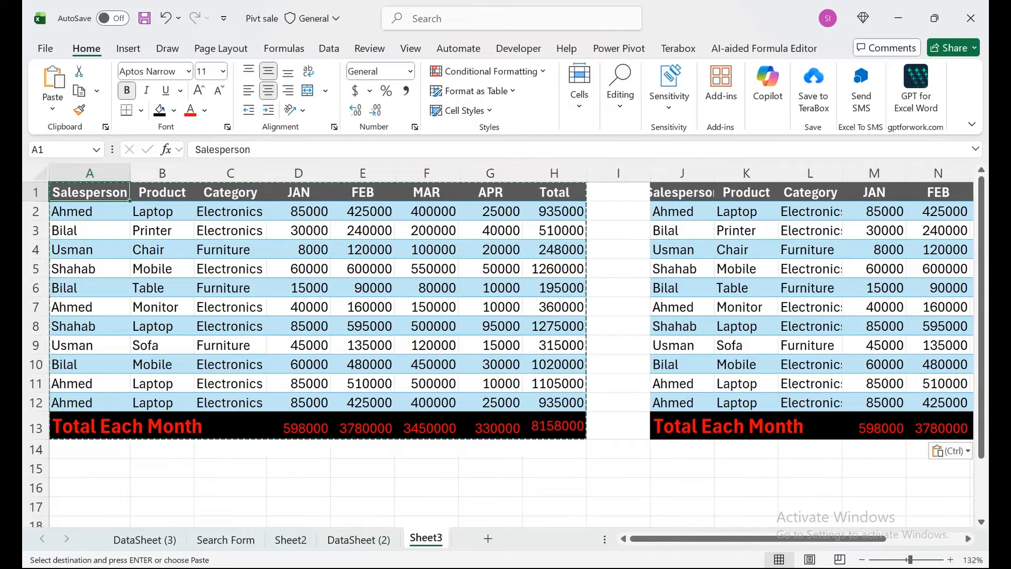
{"action": "key", "text": "Right"}
{"action": "key", "text": "Right"}
{"action": "key", "text": "Right"}
{"action": "key", "text": "Right"}
{"action": "key", "text": "Right"}
{"action": "key", "text": "Right"}
{"action": "key", "text": "Right"}
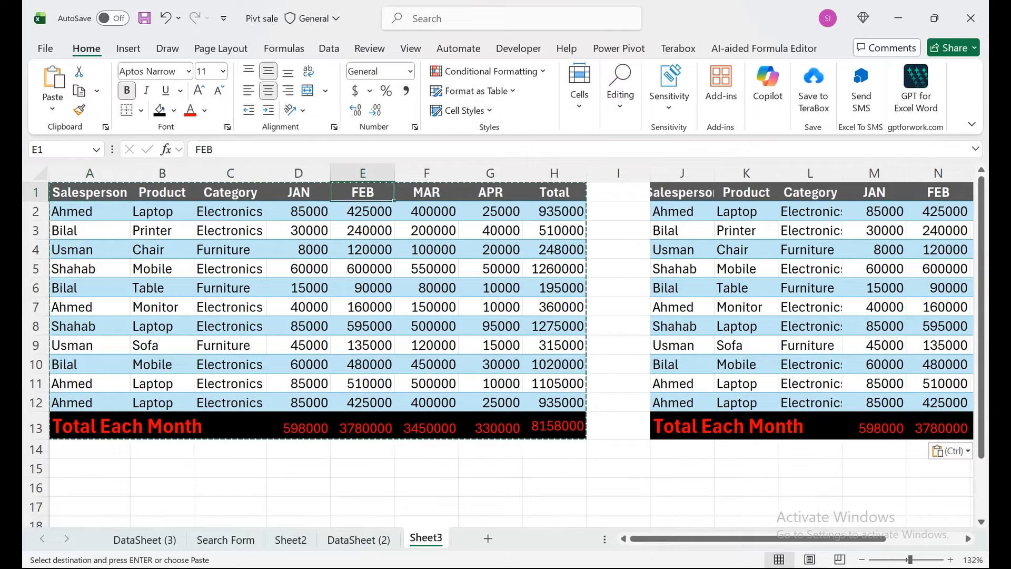
{"action": "key", "text": "Right"}
{"action": "key", "text": "Right"}
{"action": "key", "text": "Right"}
{"action": "key", "text": "Right"}
{"action": "key", "text": "Right"}
{"action": "key", "text": "Right"}
{"action": "key", "text": "Right"}
{"action": "key", "text": "Right"}
{"action": "key", "text": "Right"}
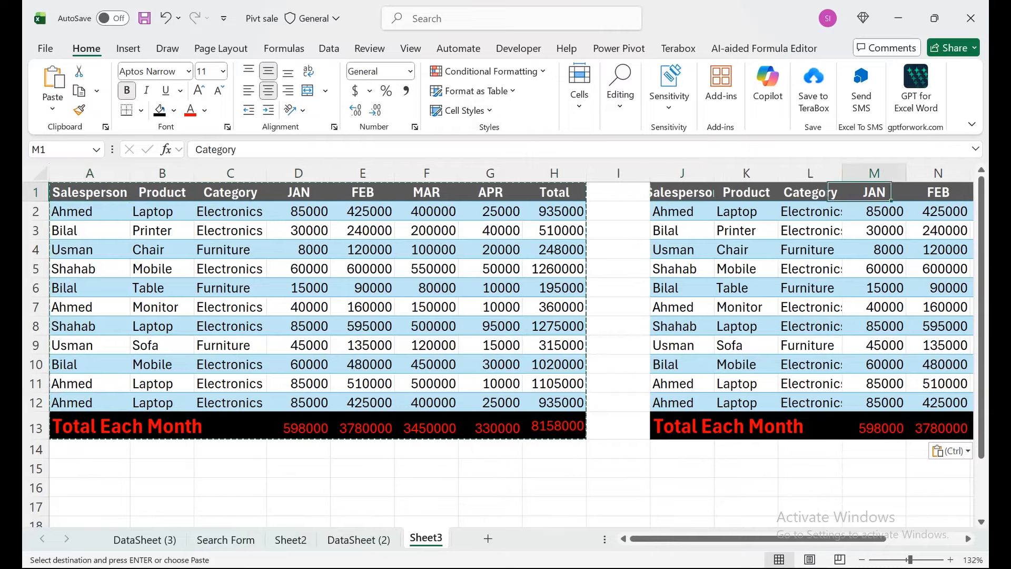
{"action": "key", "text": "Left"}
{"action": "key", "text": "Left"}
{"action": "key", "text": "Left"}
{"action": "key", "text": "Left"}
{"action": "key", "text": "Left"}
{"action": "key", "text": "Left"}
{"action": "key", "text": "Left"}
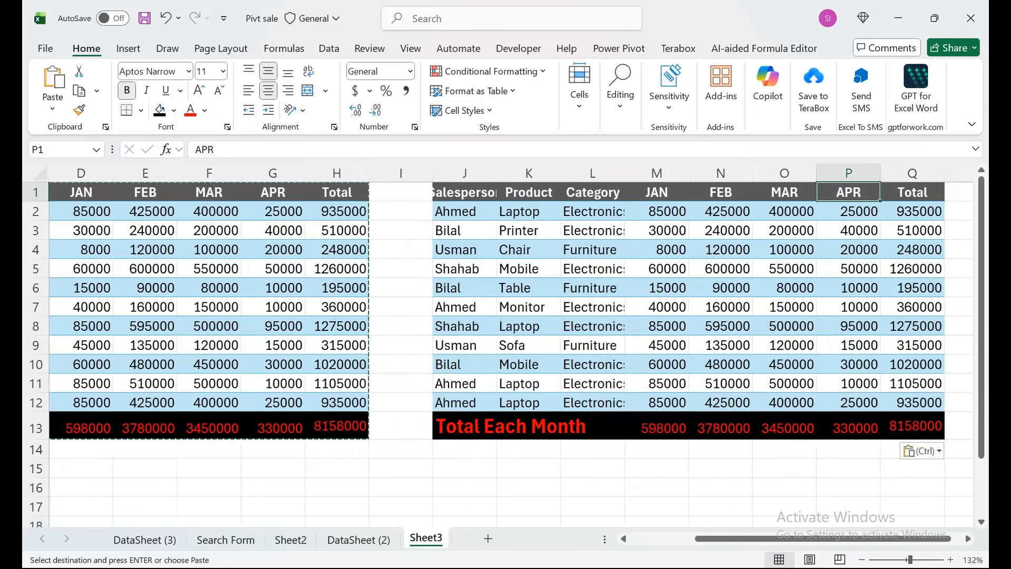
- Apply the original table's column widths to the copied table J1:Q13 with Paste Special
{"action": "key", "text": "ctrl+shift+Right"}
{"action": "key", "text": "ctrl+shift+Down"}
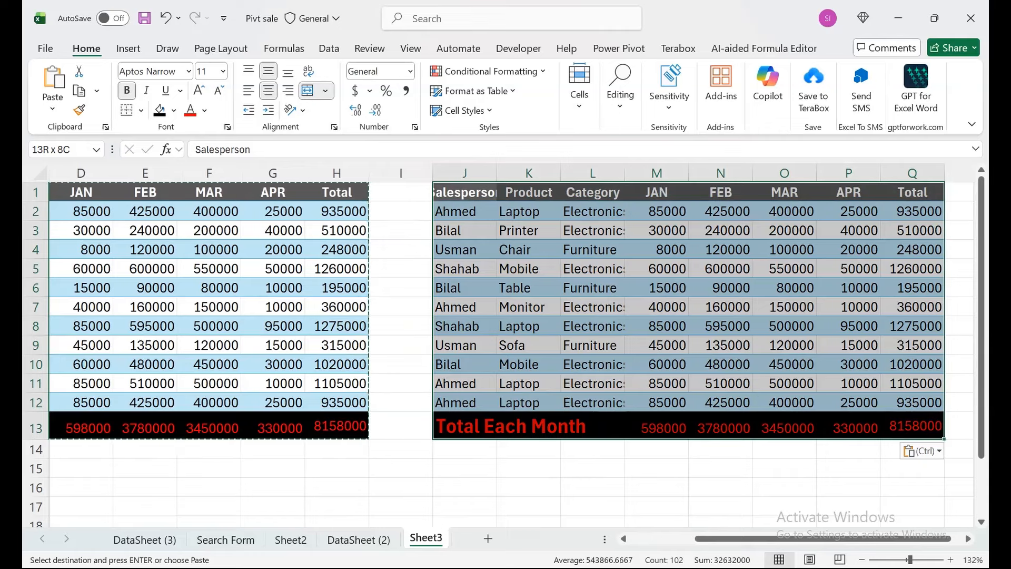
{"action": "key", "text": "ctrl+alt+v"}
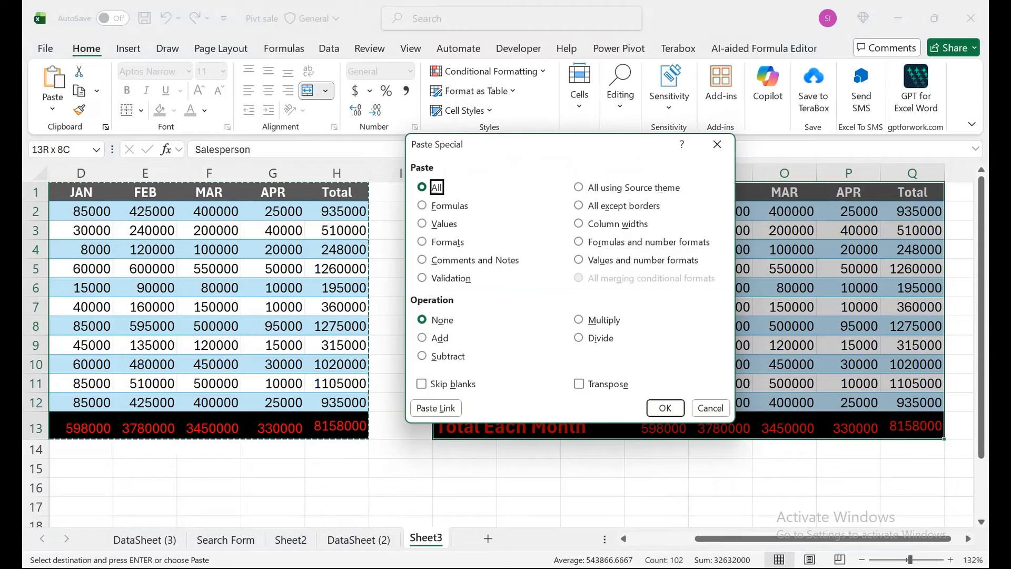
{"action": "key", "text": "Down"}
{"action": "key", "text": "Down"}
{"action": "key", "text": "Down"}
{"action": "key", "text": "Down"}
{"action": "key", "text": "Down"}
{"action": "key", "text": "Down"}
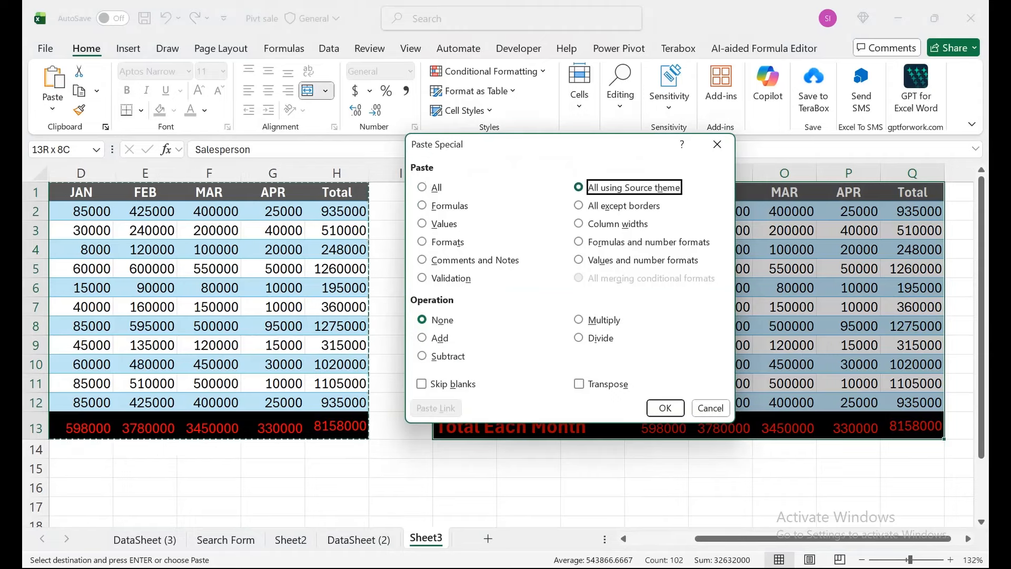
{"action": "key", "text": "Down"}
{"action": "key", "text": "Down"}
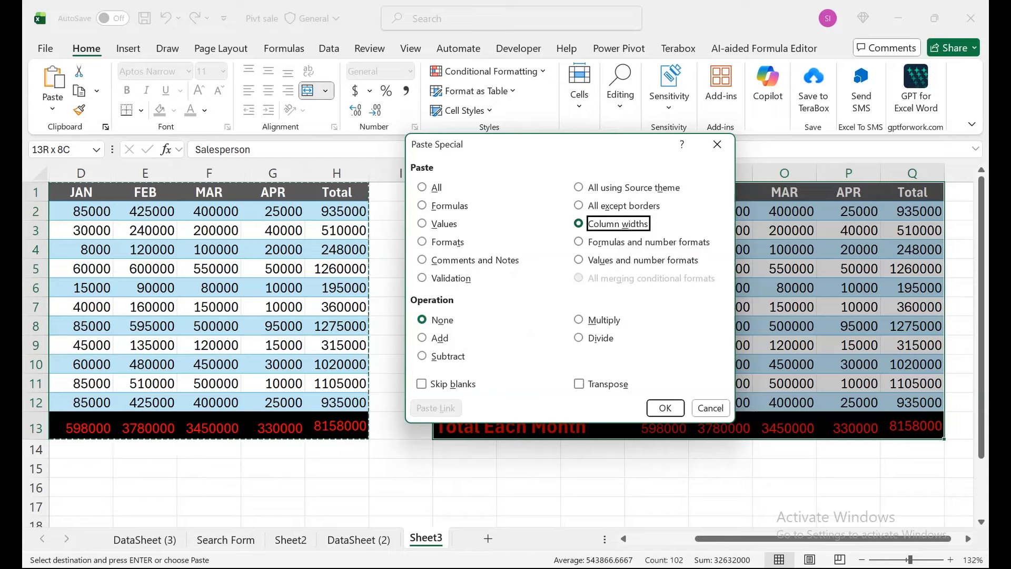
{"action": "key", "text": "Return"}
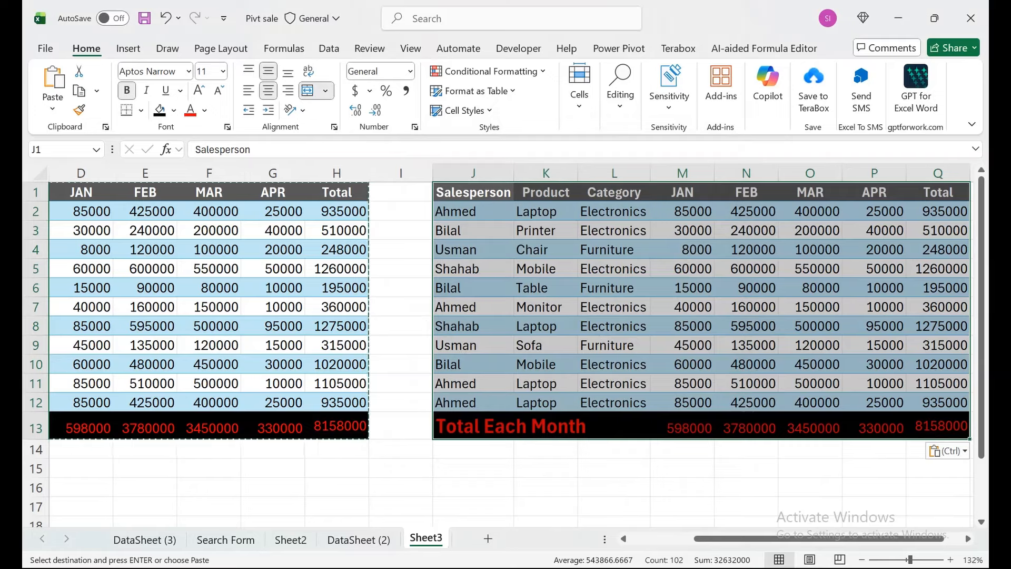
- Add a new blank worksheet after Sheet3 and return to Sheet3
{"action": "left_click_drag", "start_coordinate": [273, 288], "coordinate": [38, 288]}
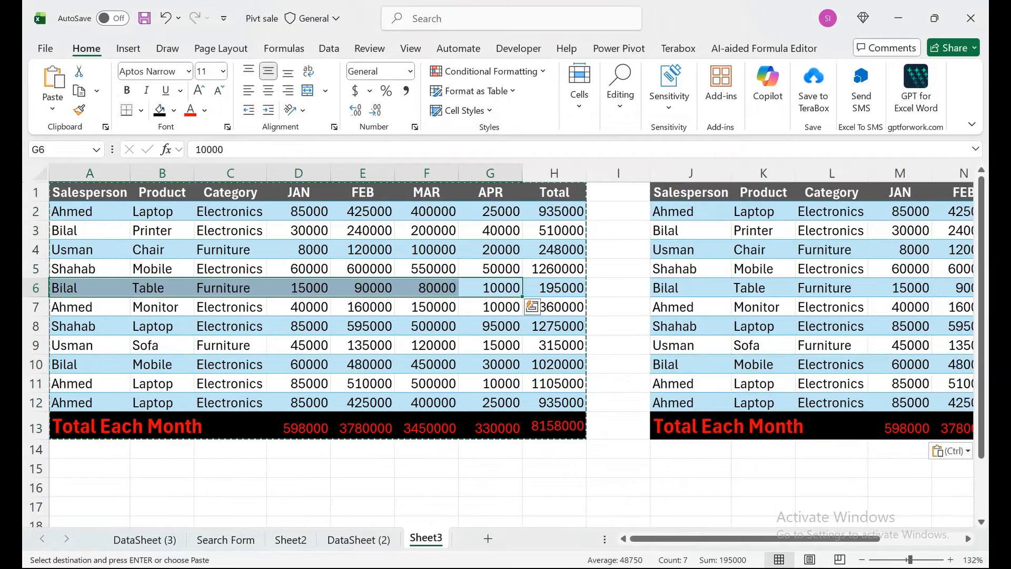
{"action": "left_click", "coordinate": [230, 345]}
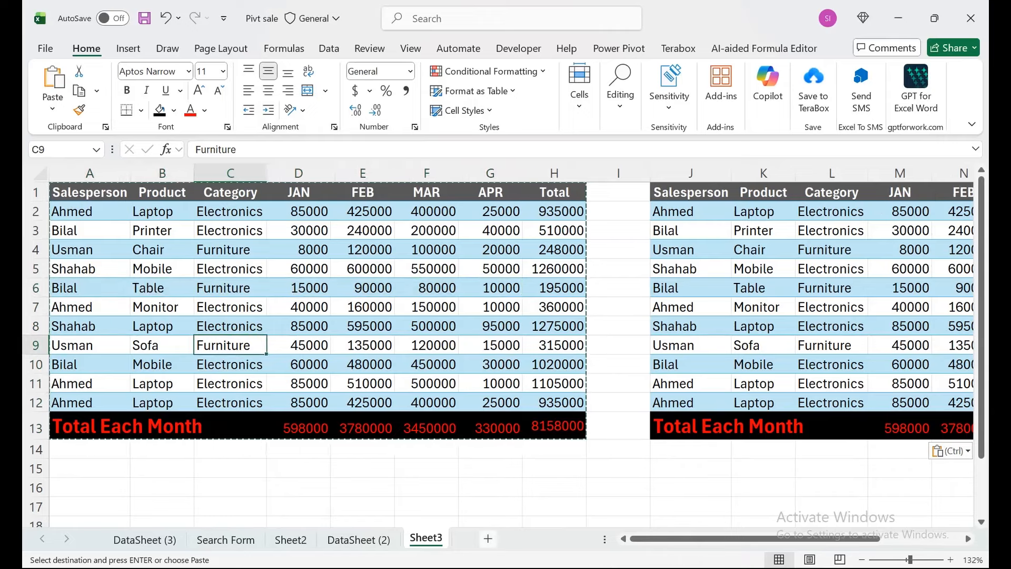
{"action": "left_click", "coordinate": [488, 538]}
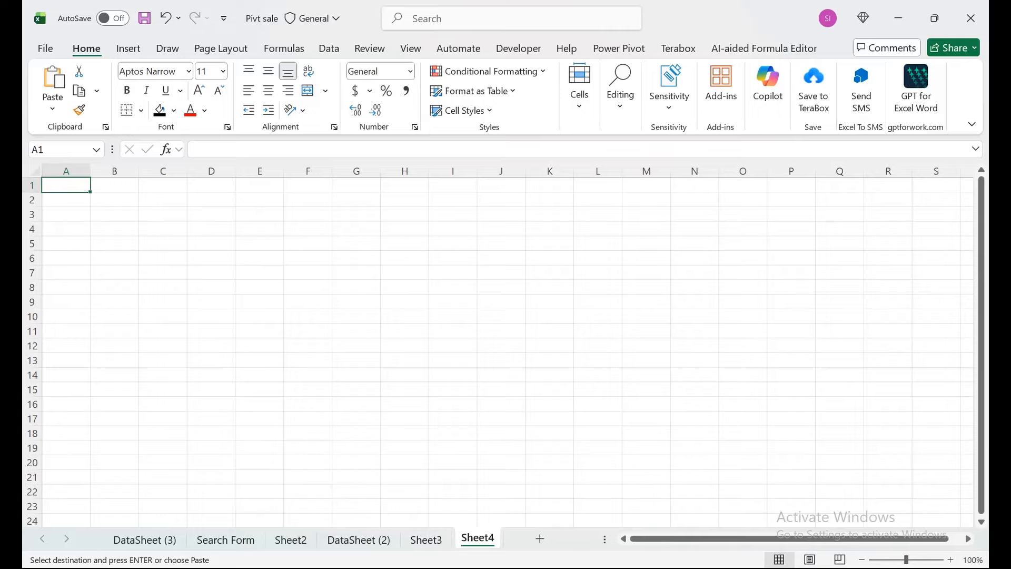
{"action": "left_click", "coordinate": [426, 538]}
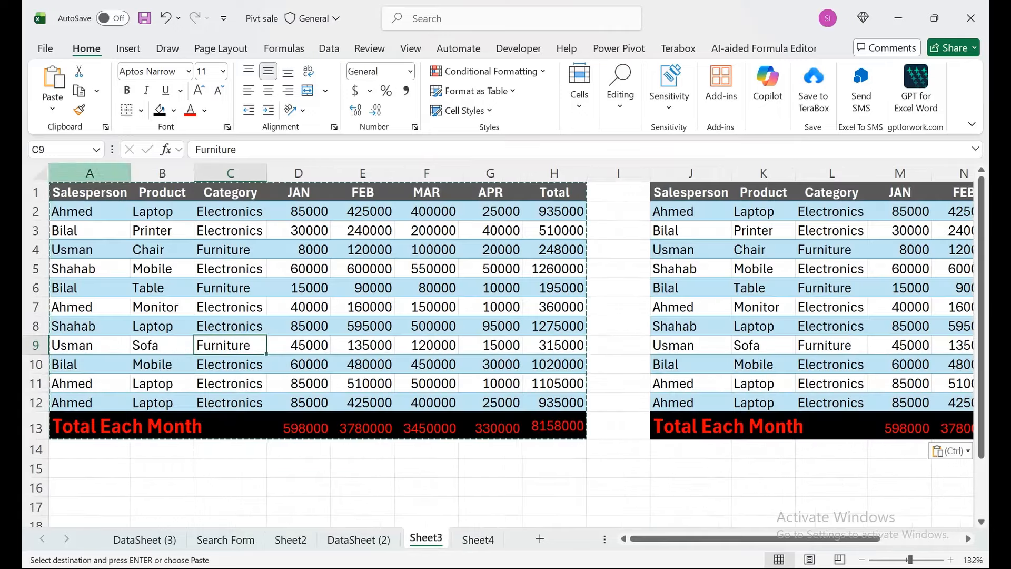
- Copy the sales table A1:H13 from Sheet3 and paste it as links at A1 of Sheet4
{"action": "key", "text": "ctrl+Home"}
{"action": "key", "text": "ctrl+shift+Right"}
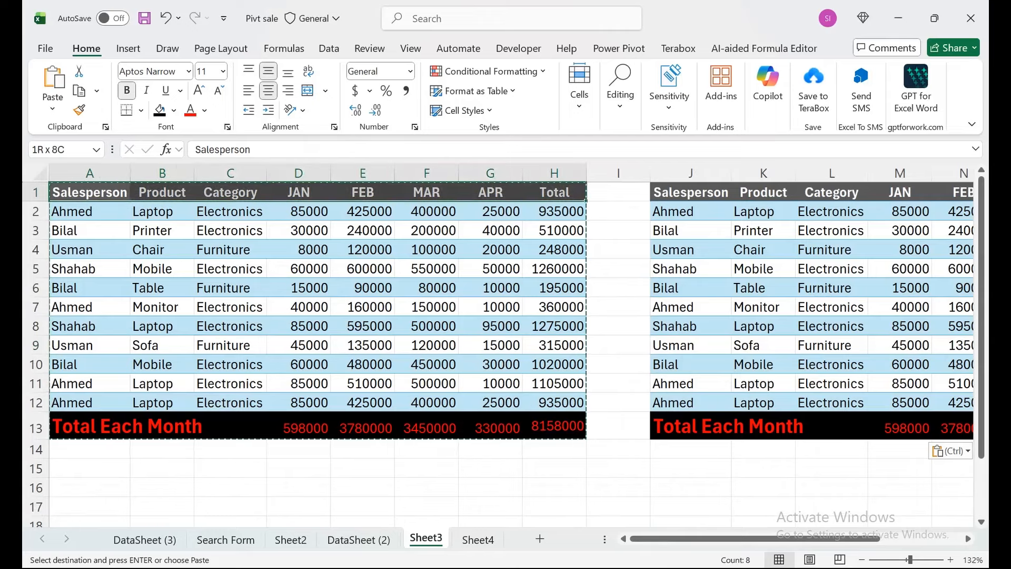
{"action": "key", "text": "ctrl+shift+Down"}
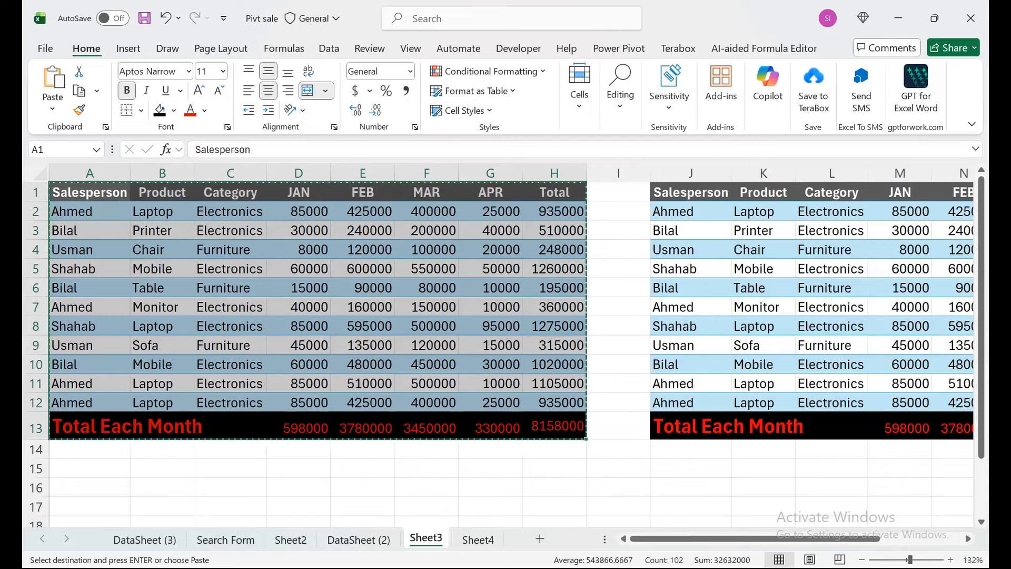
{"action": "key", "text": "ctrl+Page_Down"}
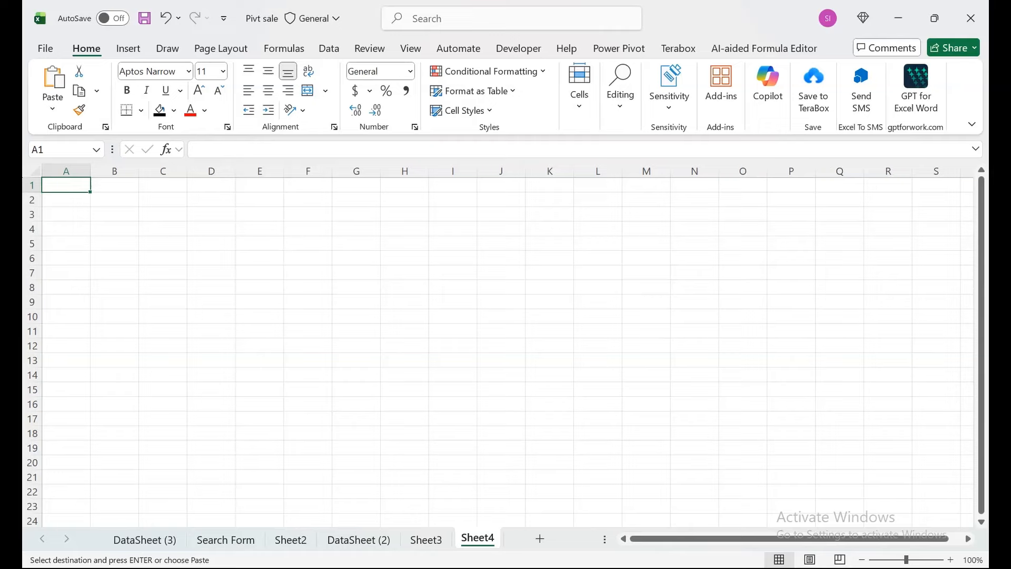
{"action": "key", "text": "ctrl+alt+v"}
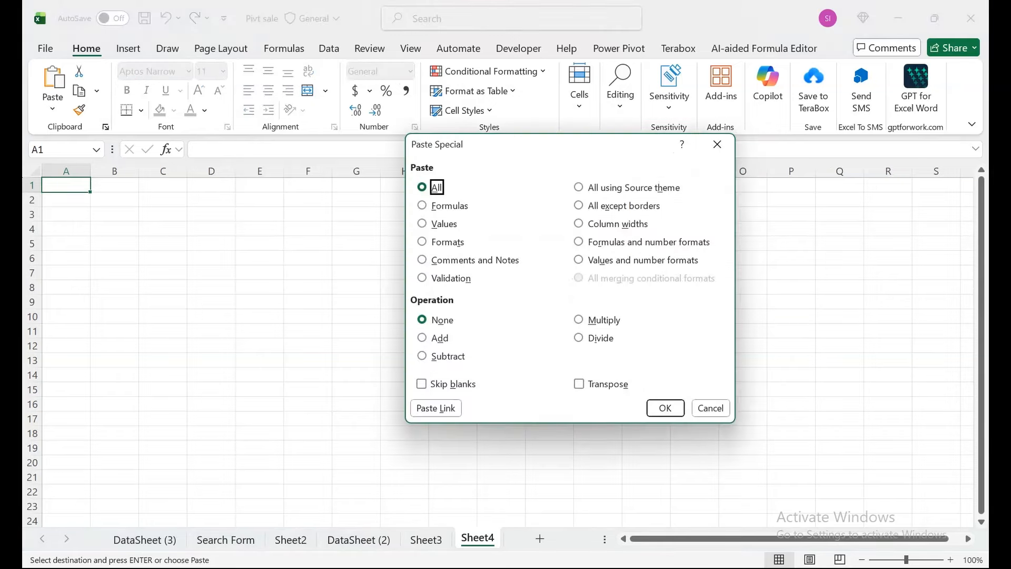
{"action": "key", "text": "Tab"}
{"action": "key", "text": "Tab"}
{"action": "key", "text": "Tab"}
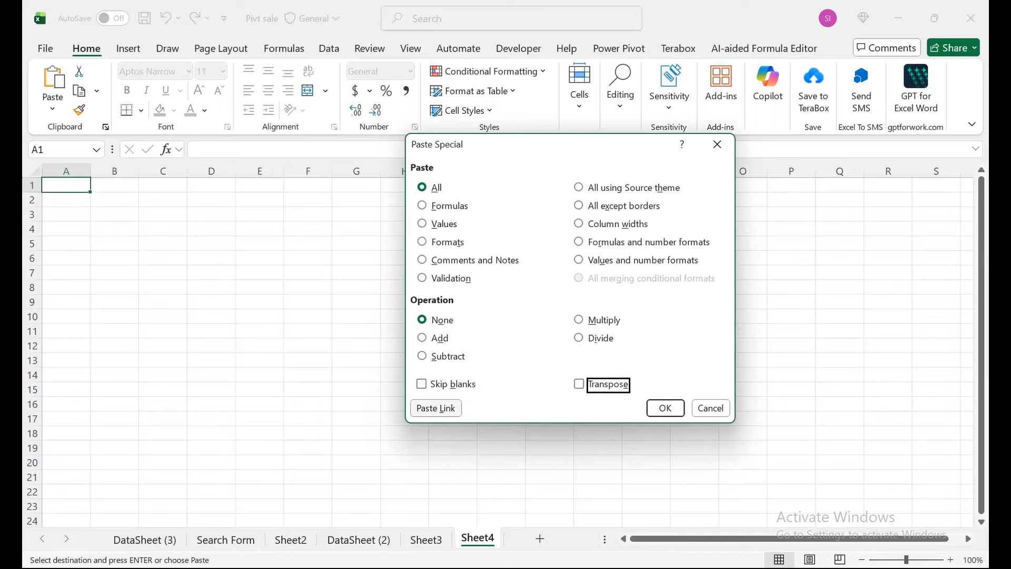
{"action": "key", "text": "Tab"}
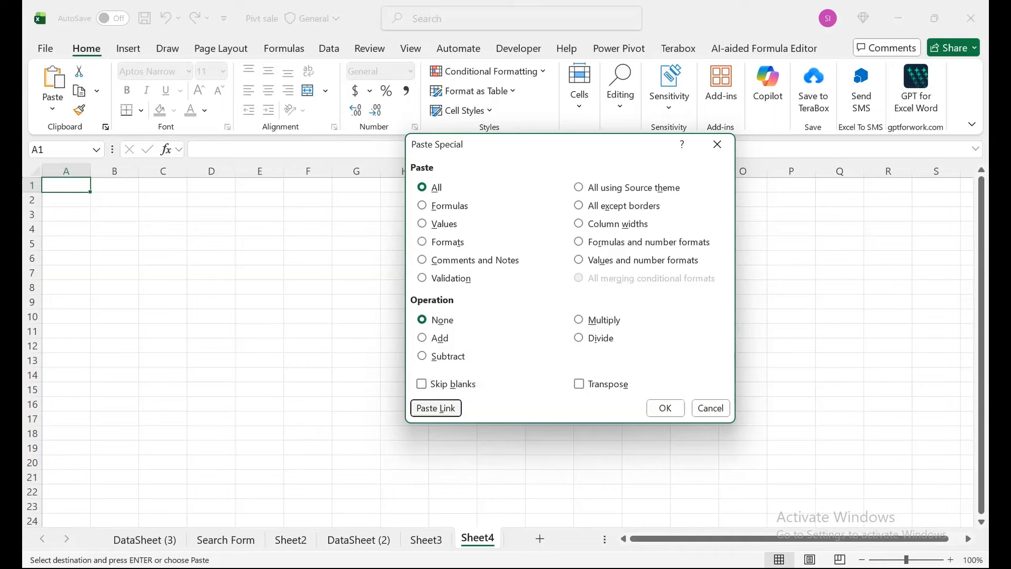
{"action": "key", "text": "Return"}
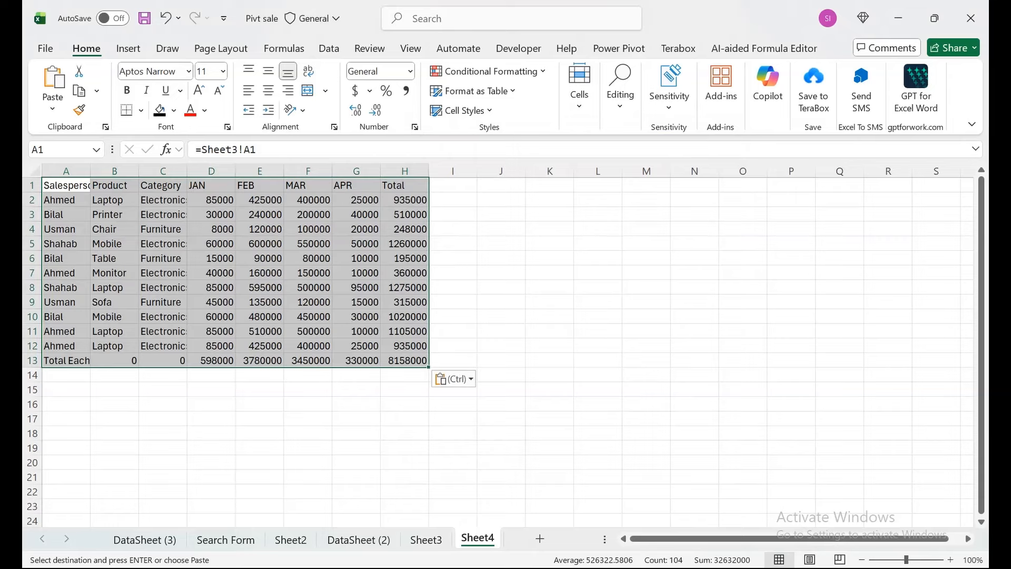
- Set the JAN value in D2 of Sheet3 to 100000 and check the linked cell D2 on Sheet4
{"action": "left_click", "coordinate": [212, 200]}
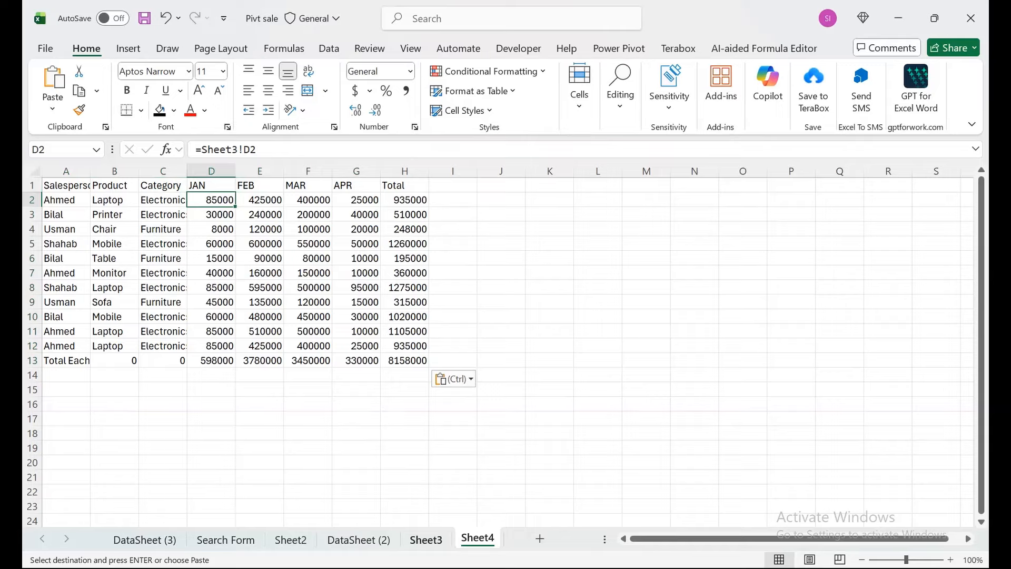
{"action": "left_click", "coordinate": [426, 539]}
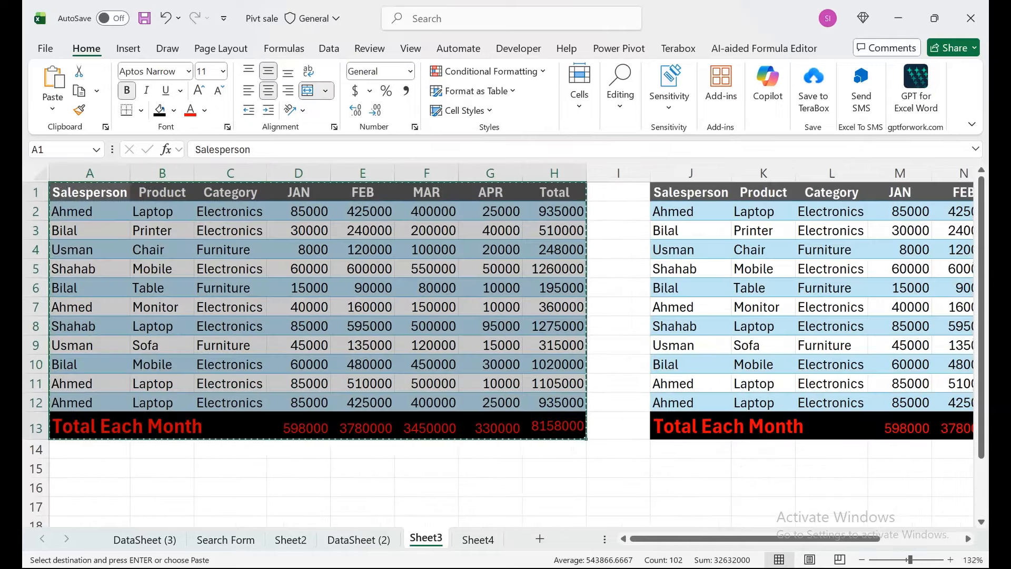
{"action": "left_click", "coordinate": [298, 212]}
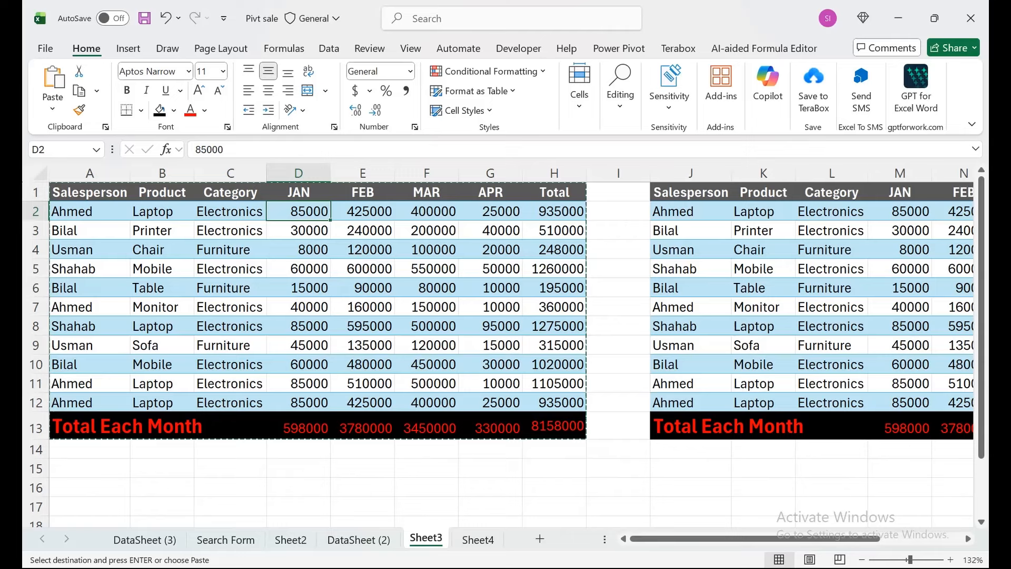
{"action": "type", "text": "1"}
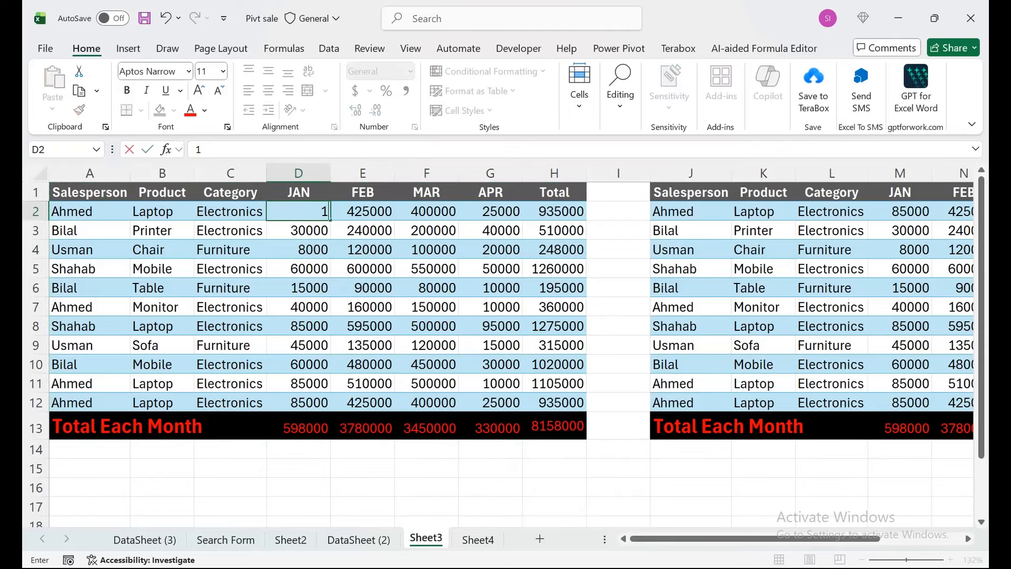
{"action": "type", "text": "00000"}
{"action": "key", "text": "Return"}
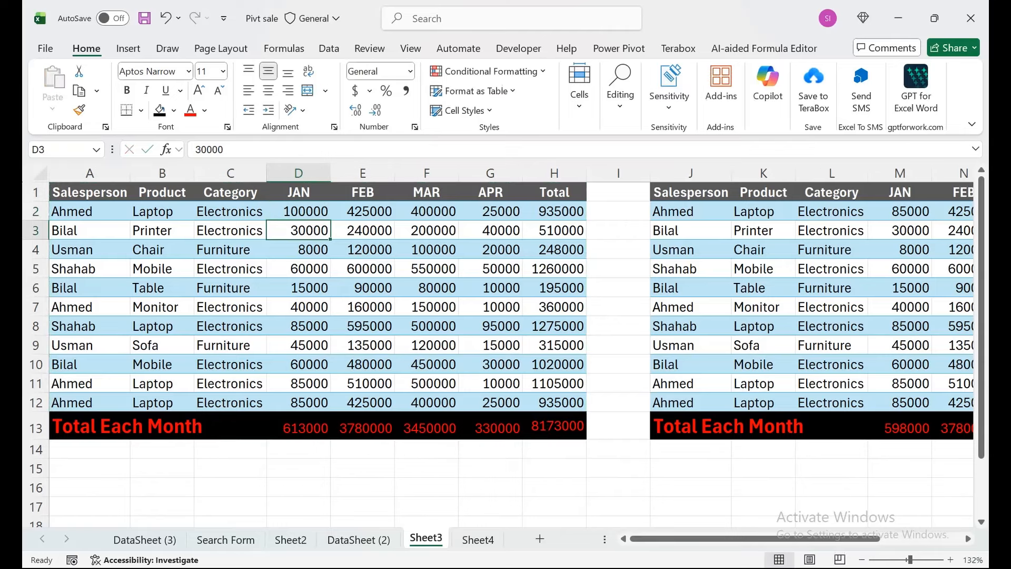
{"action": "left_click", "coordinate": [478, 539]}
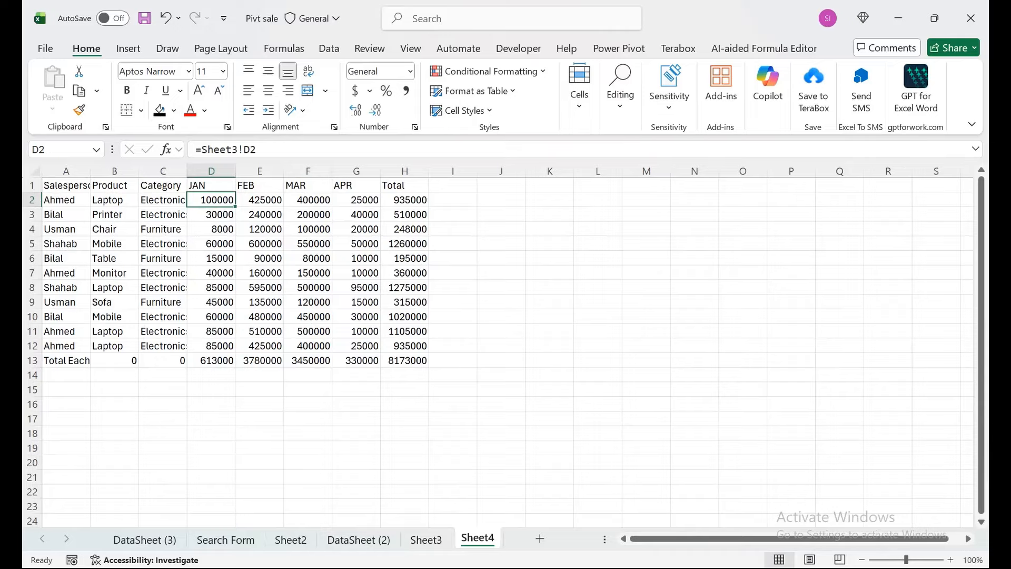
- Copy A1:H13 from Sheet3 and paste only its formats onto the linked table A1:H13 on Sheet4
{"action": "left_click", "coordinate": [426, 539]}
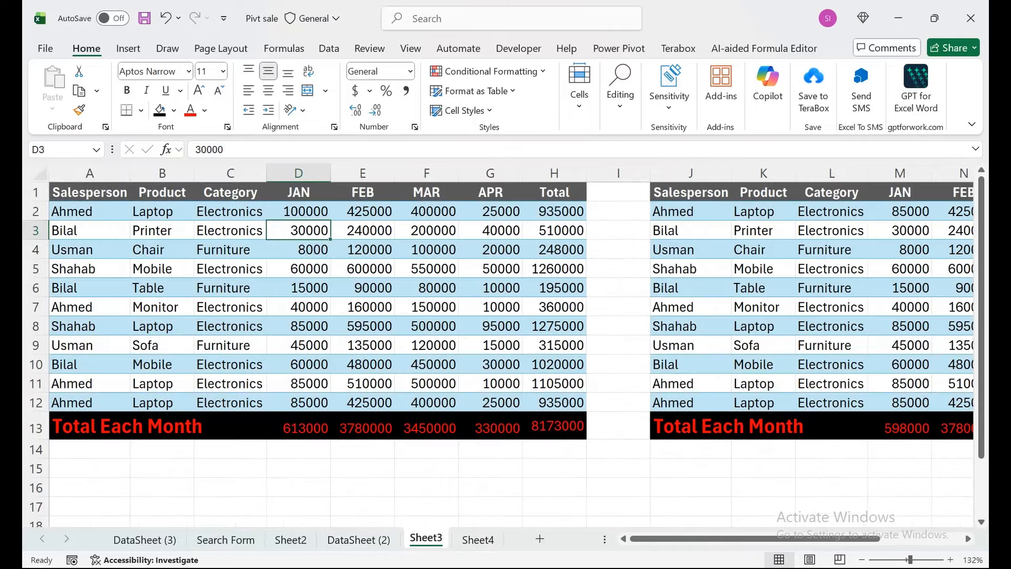
{"action": "left_click_drag", "start_coordinate": [554, 192], "coordinate": [95, 426]}
{"action": "key", "text": "ctrl+c"}
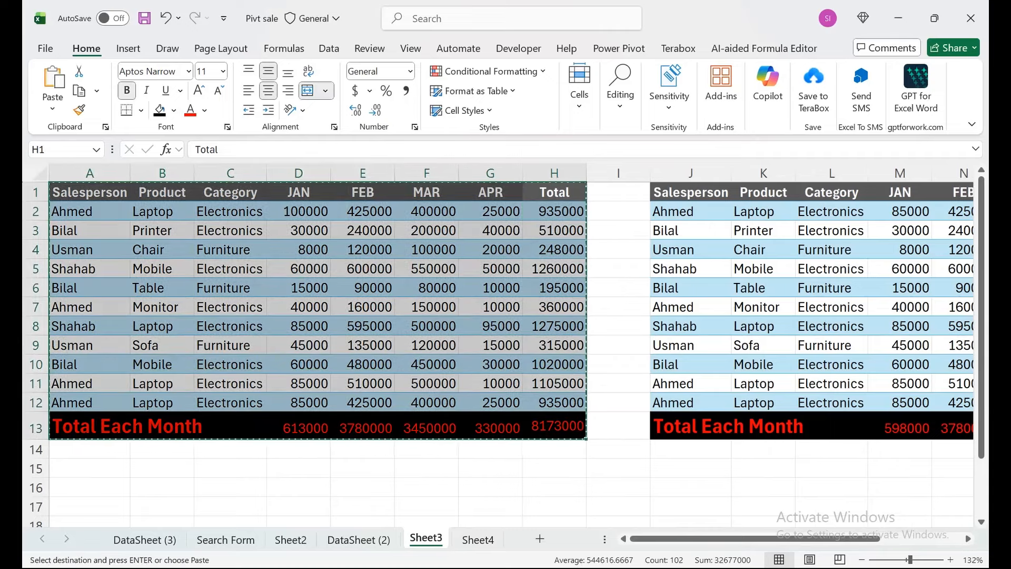
{"action": "left_click", "coordinate": [477, 540]}
{"action": "left_click_drag", "start_coordinate": [65, 186], "coordinate": [404, 360]}
{"action": "key", "text": "ctrl+v"}
{"action": "key", "text": "ctrl+alt+v"}
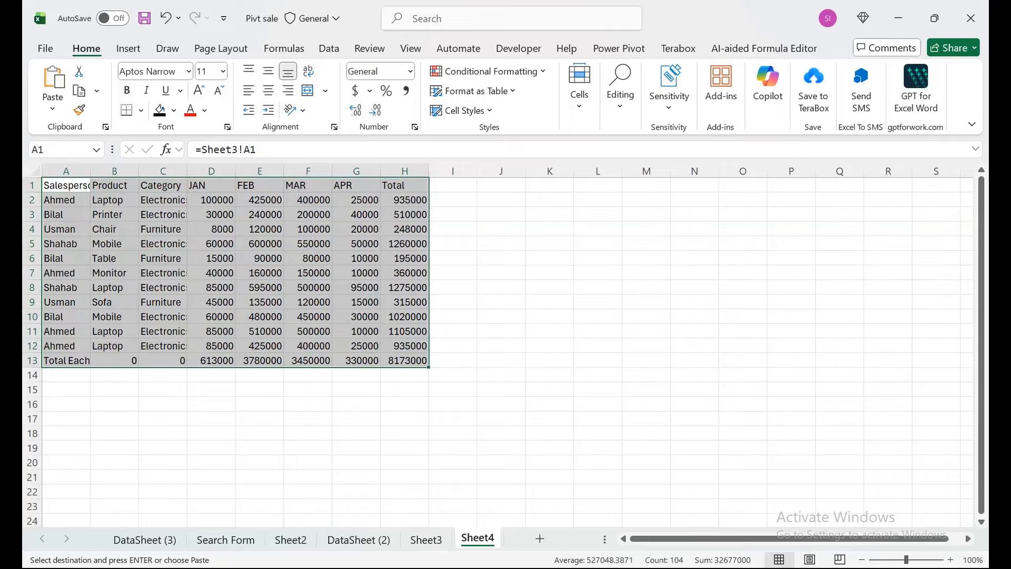
{"action": "key", "text": "t"}
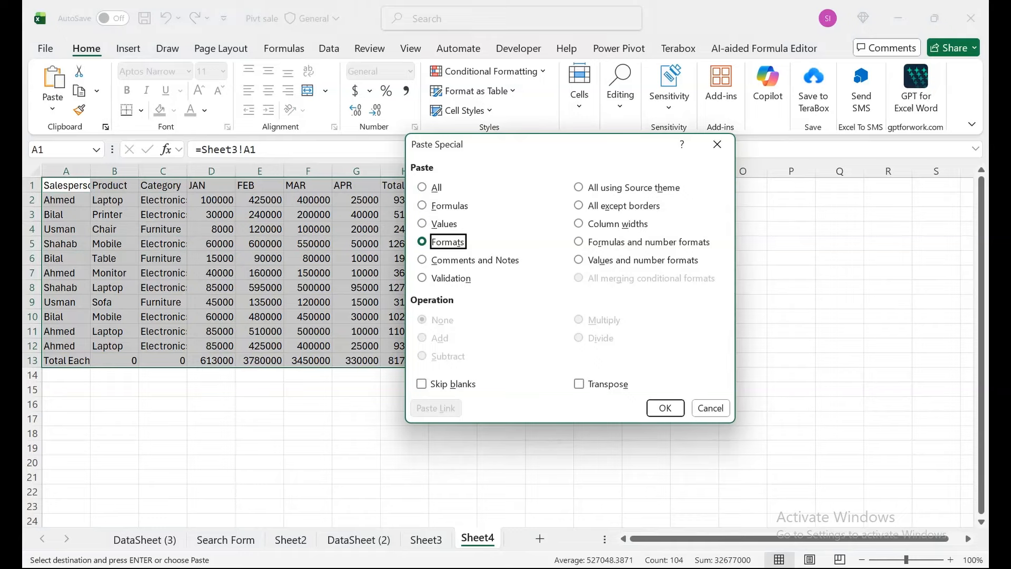
{"action": "key", "text": "Return"}
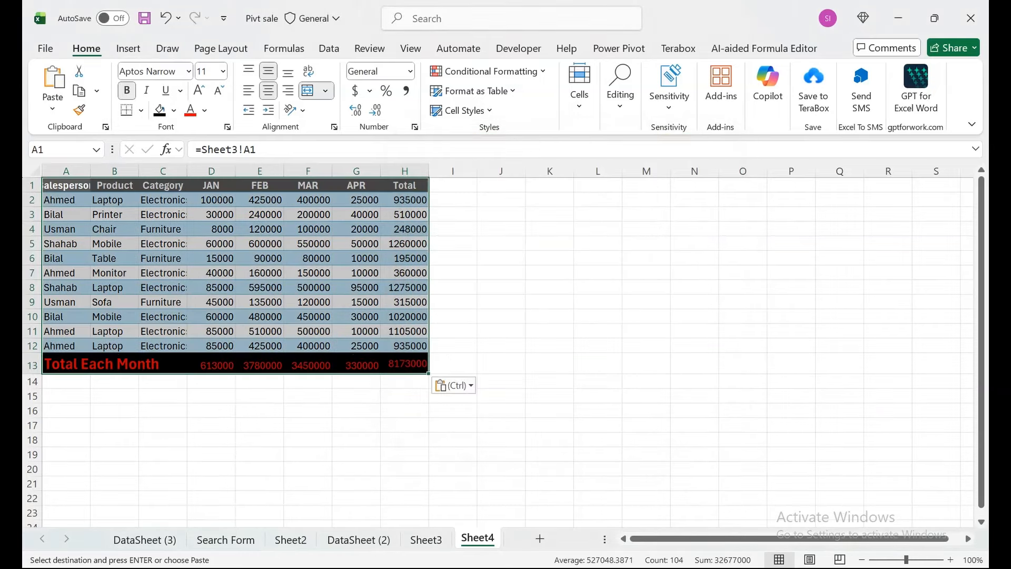
- Apply the copied column widths to the linked table on Sheet4 and return to Sheet3
{"action": "key", "text": "ctrl+alt+v"}
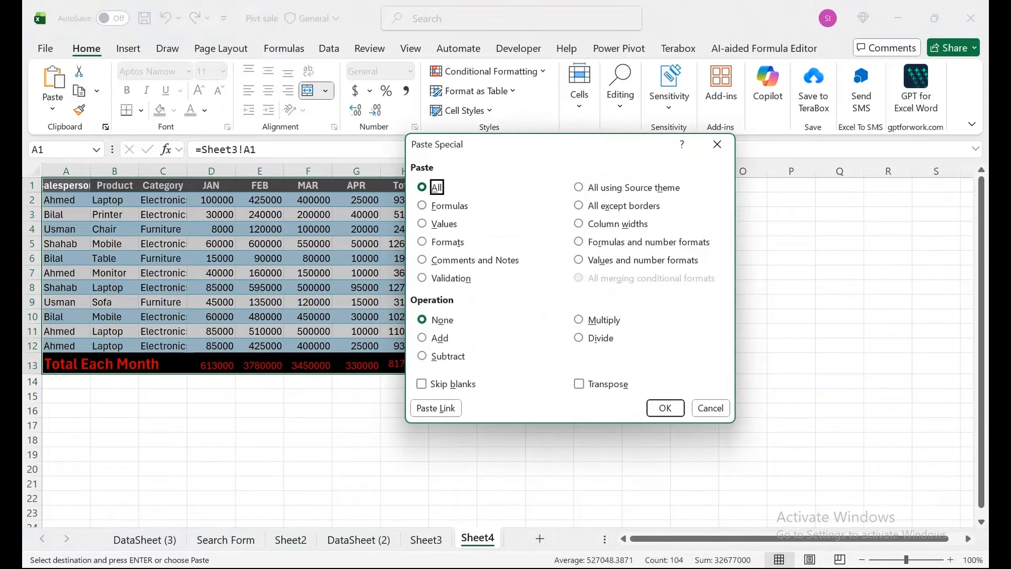
{"action": "key", "text": "w"}
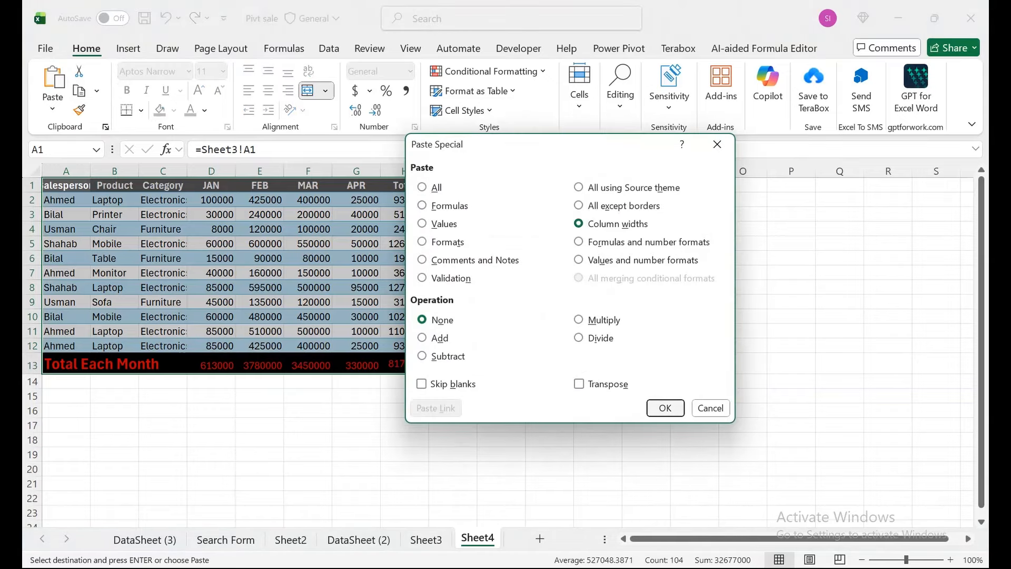
{"action": "key", "text": "Return"}
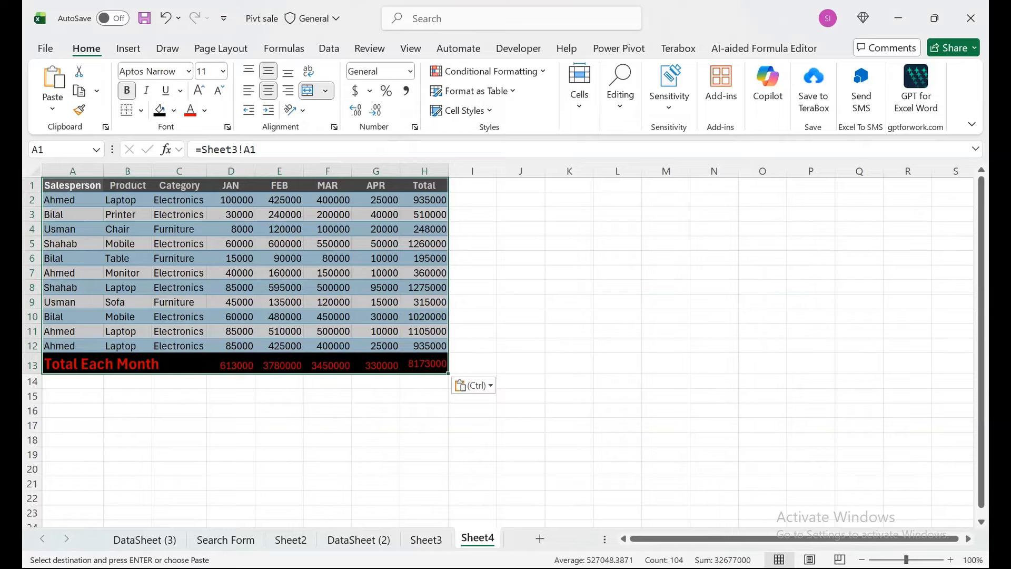
{"action": "left_click", "coordinate": [426, 540]}
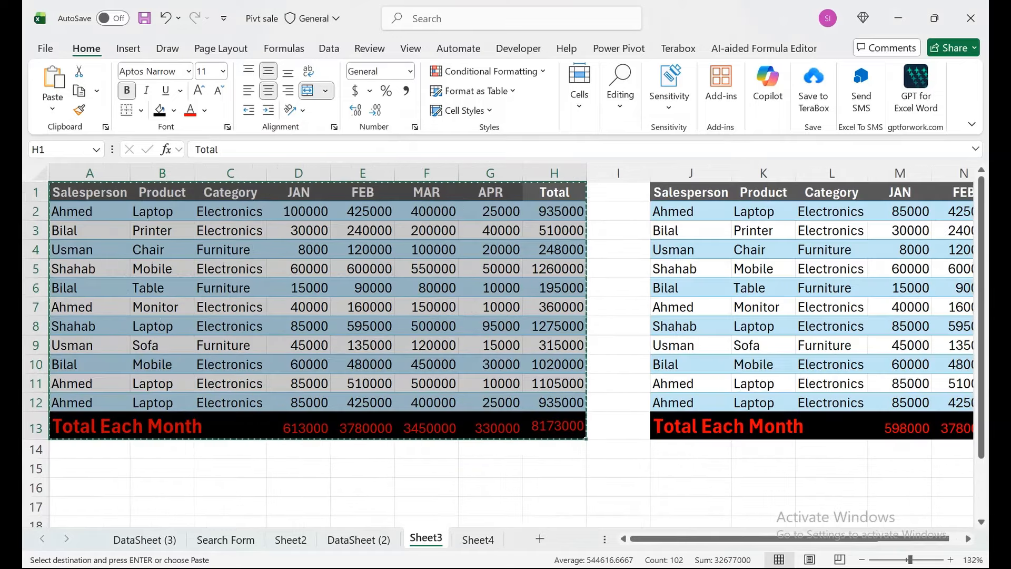
- Inspect the linked JAN value in D2 of the formatted table on Sheet4
{"action": "left_click", "coordinate": [477, 537]}
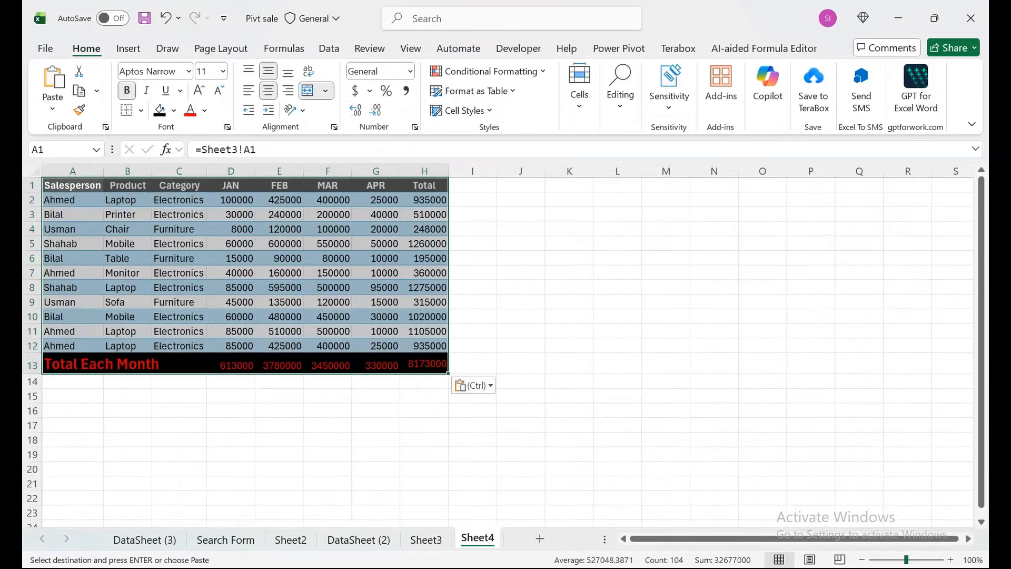
{"action": "left_click_drag", "start_coordinate": [906, 560], "coordinate": [913, 560]}
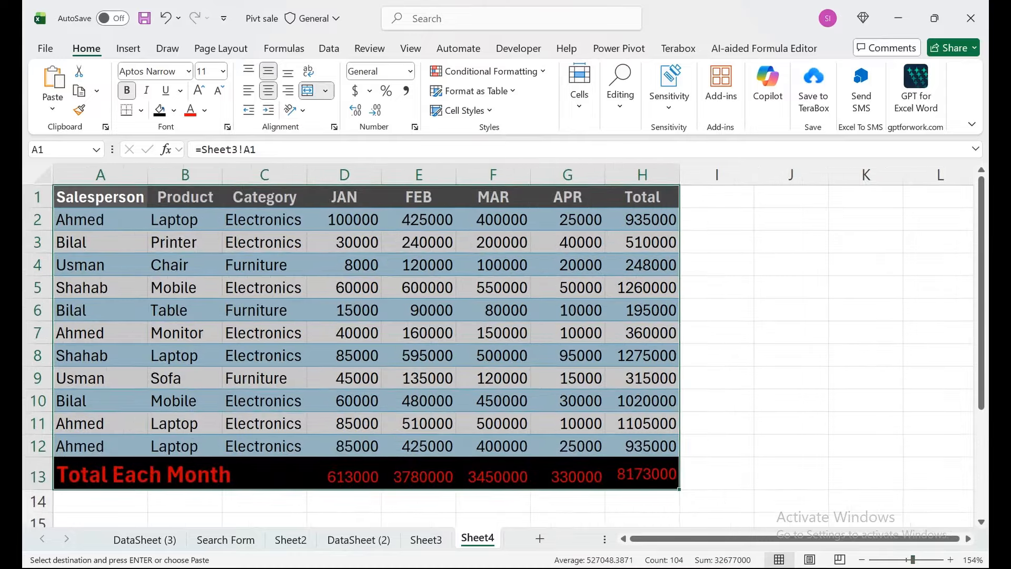
{"action": "left_click", "coordinate": [344, 219]}
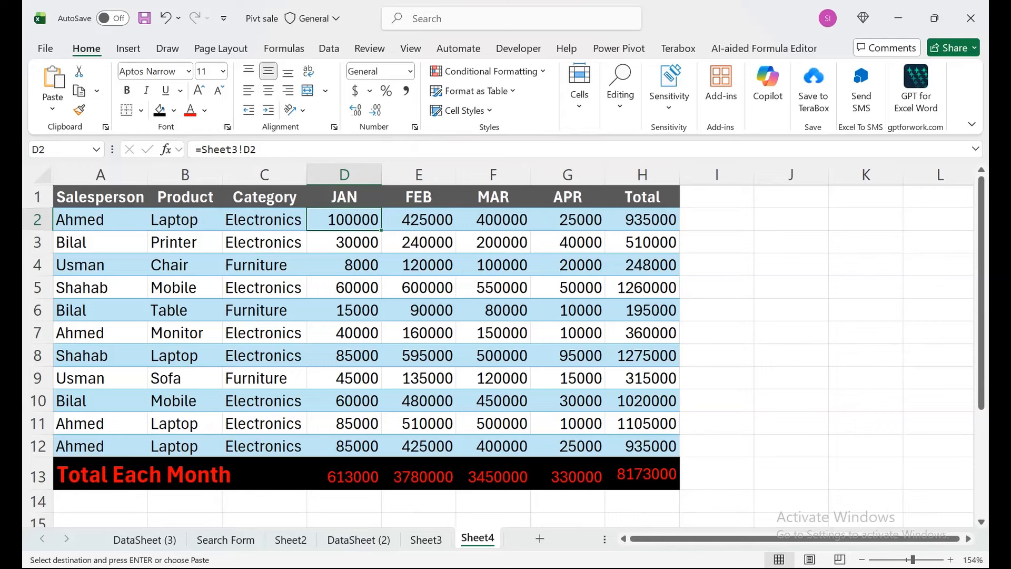
- Enter the heading "Sales Person" in cell J1 of Sheet4
{"action": "left_click", "coordinate": [790, 196]}
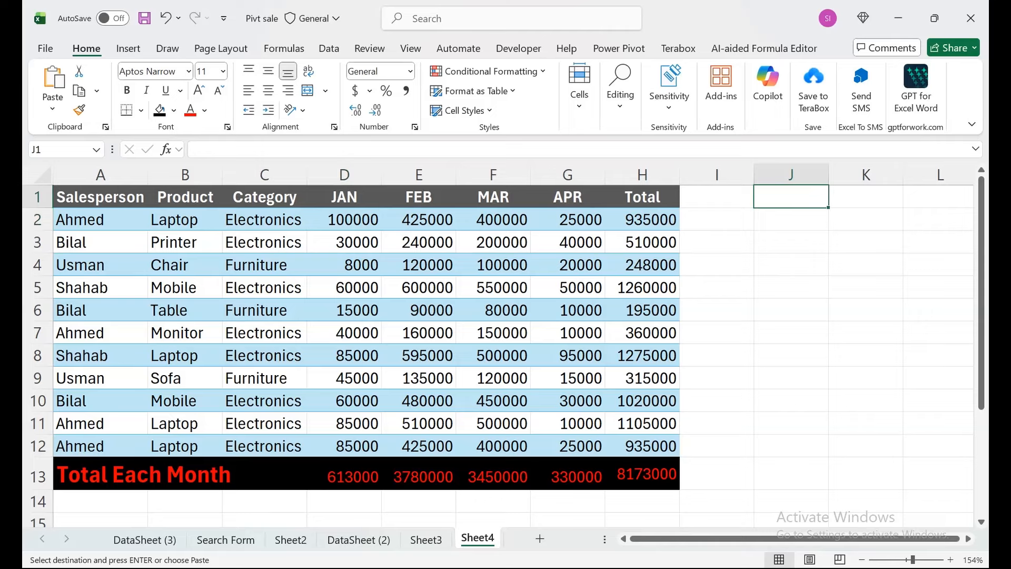
{"action": "type", "text": "Sales"}
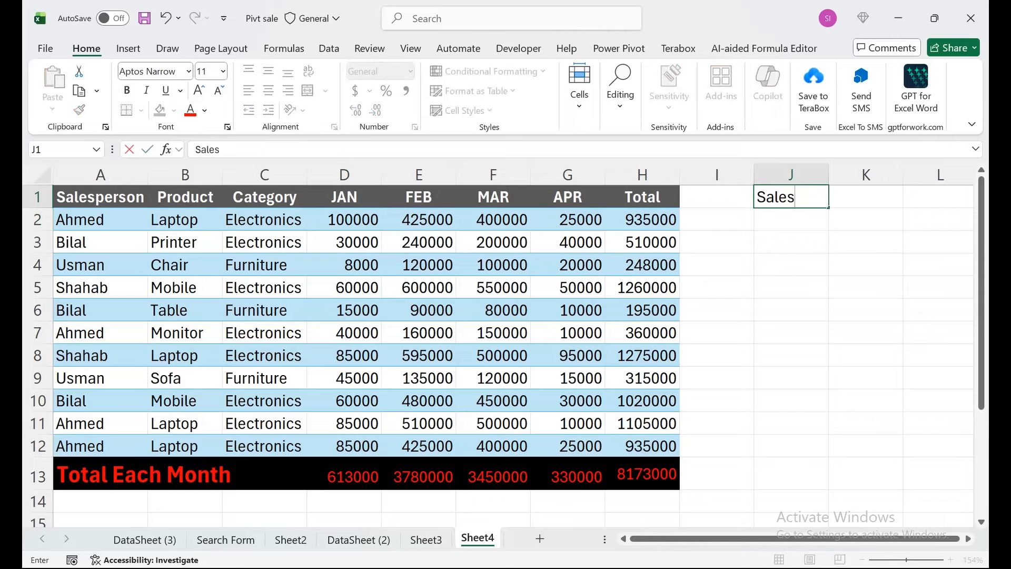
{"action": "type", "text": " Perso"}
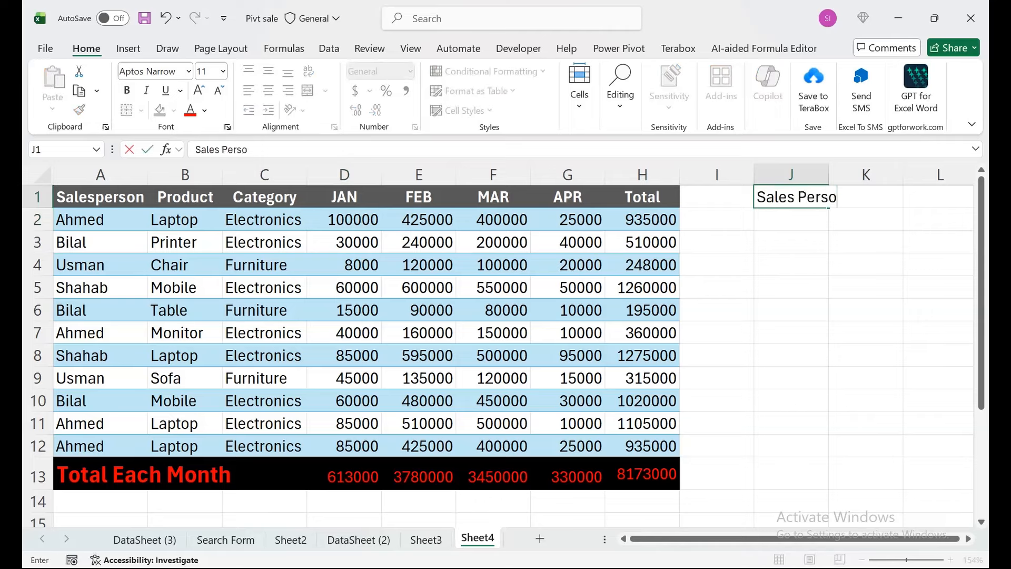
{"action": "type", "text": "n"}
{"action": "key", "text": "Return"}
{"action": "key", "text": "Up"}
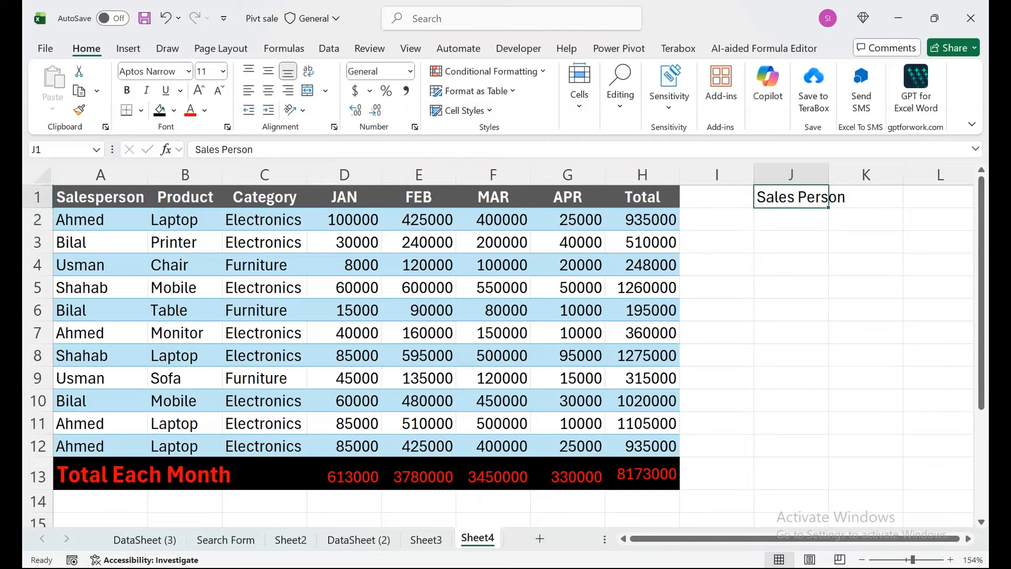
- AutoFit the width of column J to its heading
{"action": "key", "text": "alt+h"}
{"action": "key", "text": "o"}
{"action": "key", "text": "i"}
{"action": "key", "text": "Down"}
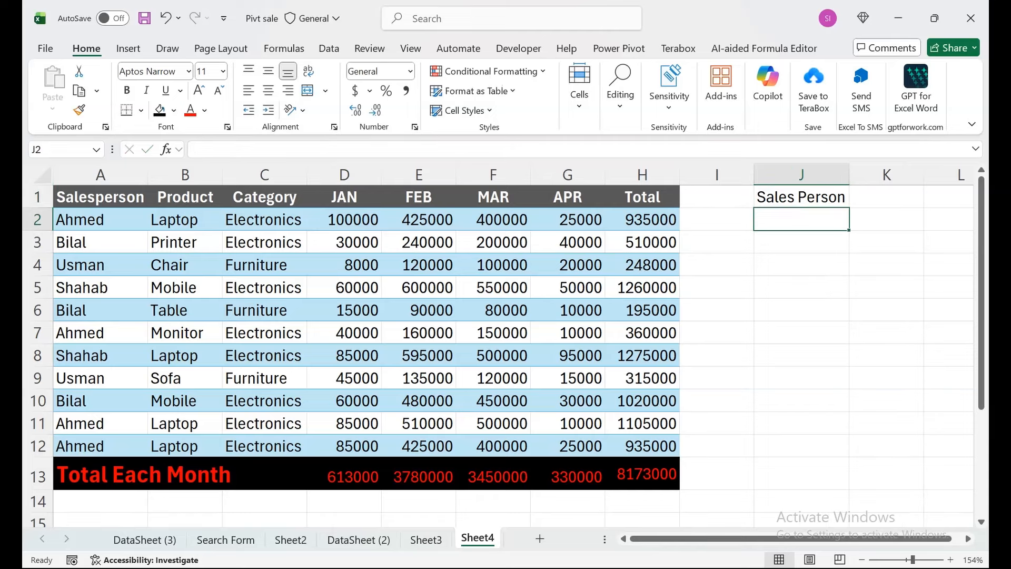
{"action": "type", "text": "ahmed"}
{"action": "key", "text": "Return"}
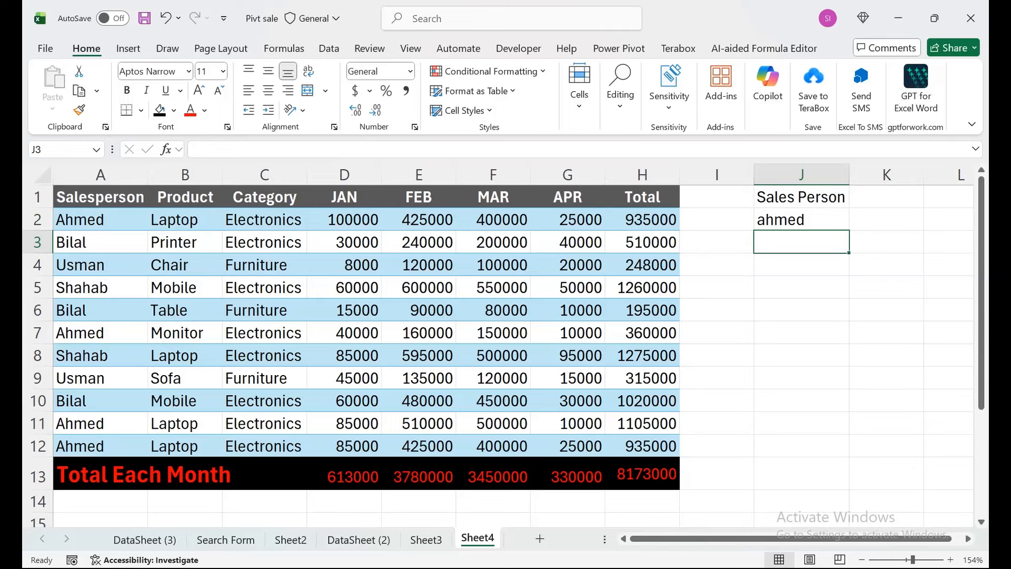
{"action": "left_click", "coordinate": [802, 220]}
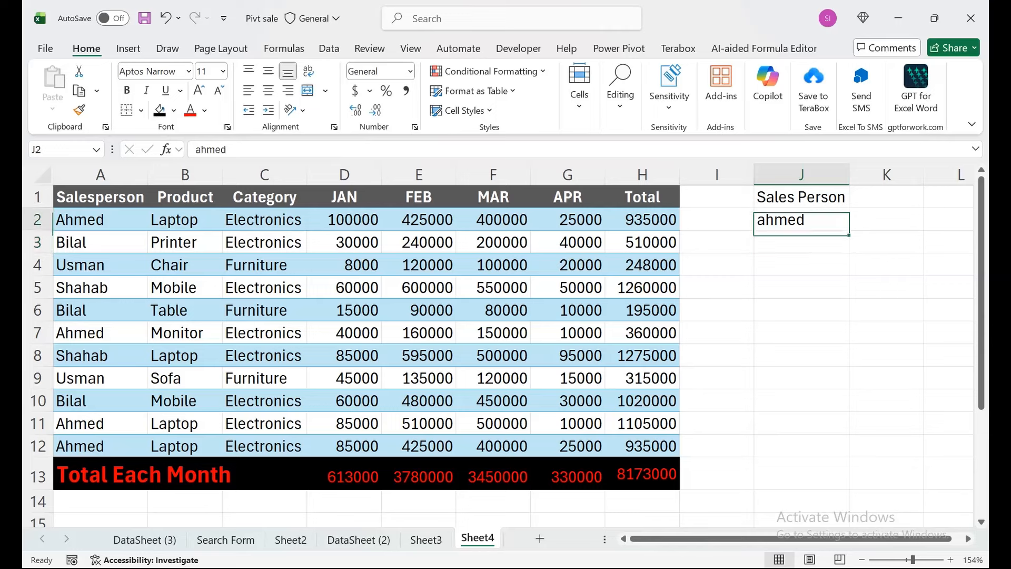
{"action": "key", "text": "Delete"}
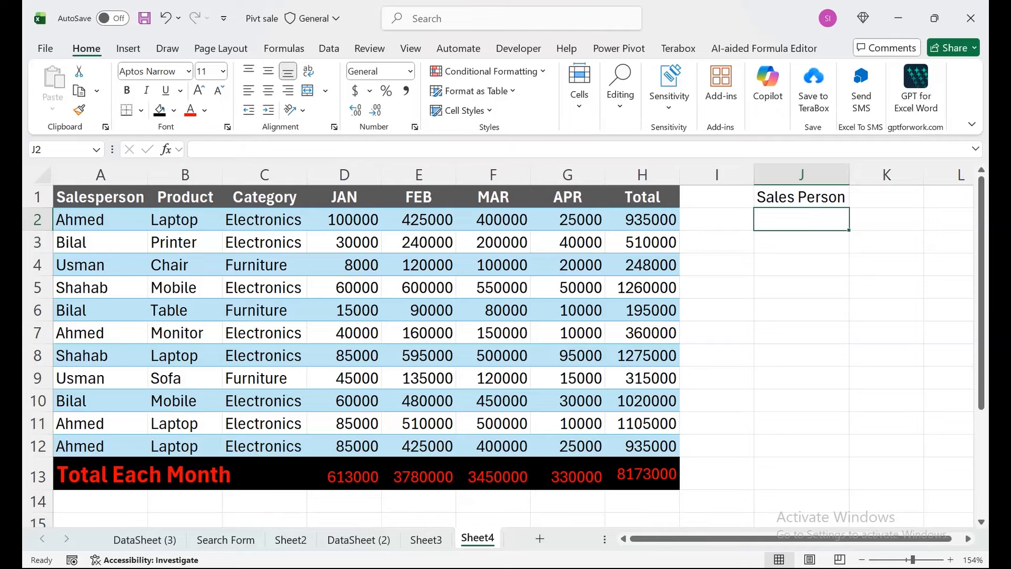
- Replace the heading in J1 with "Sales" and "Person" on two lines within the same cell
{"action": "left_click", "coordinate": [801, 197]}
{"action": "type", "text": "Sales"}
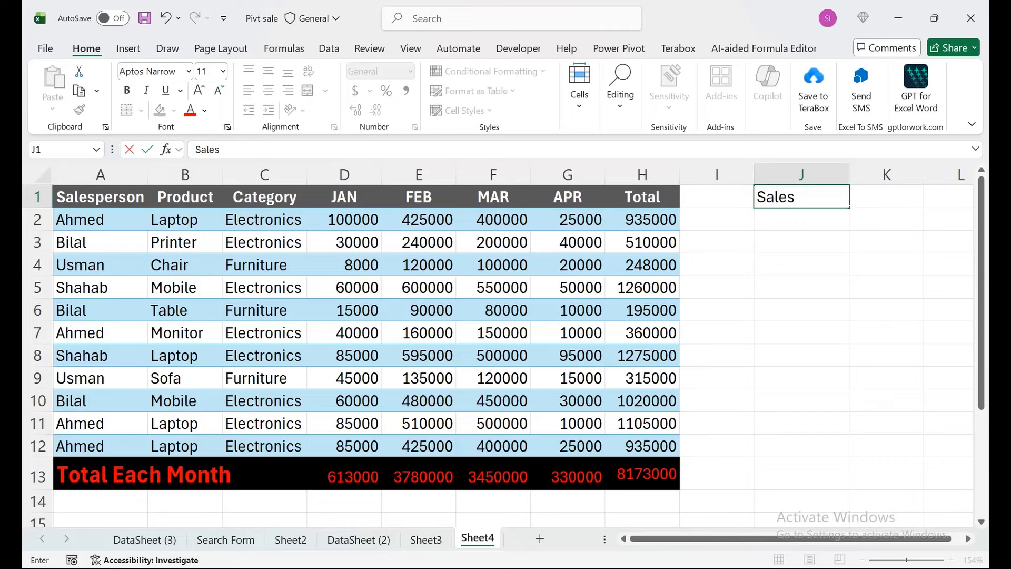
{"action": "key", "text": "alt+Return"}
{"action": "type", "text": "Person"}
{"action": "key", "text": "Return"}
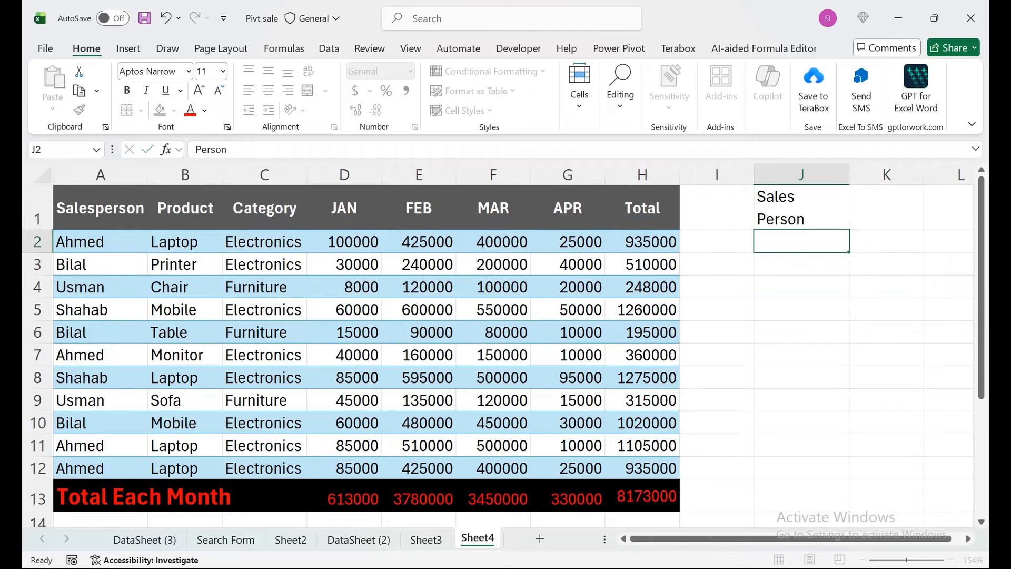
- Turn off Wrap Text for the two-line heading in J1
{"action": "key", "text": "Up"}
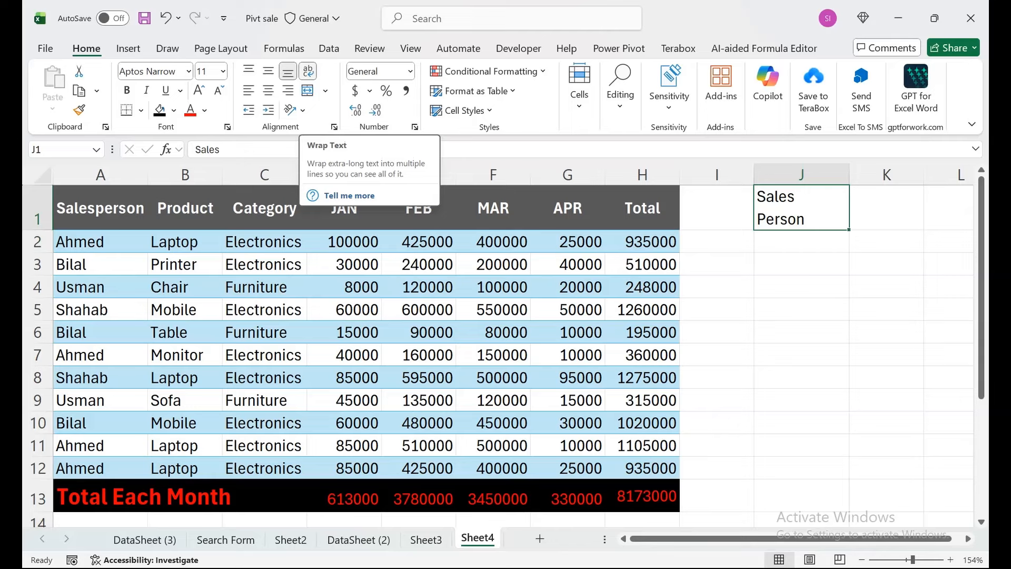
{"action": "left_click", "coordinate": [567, 423]}
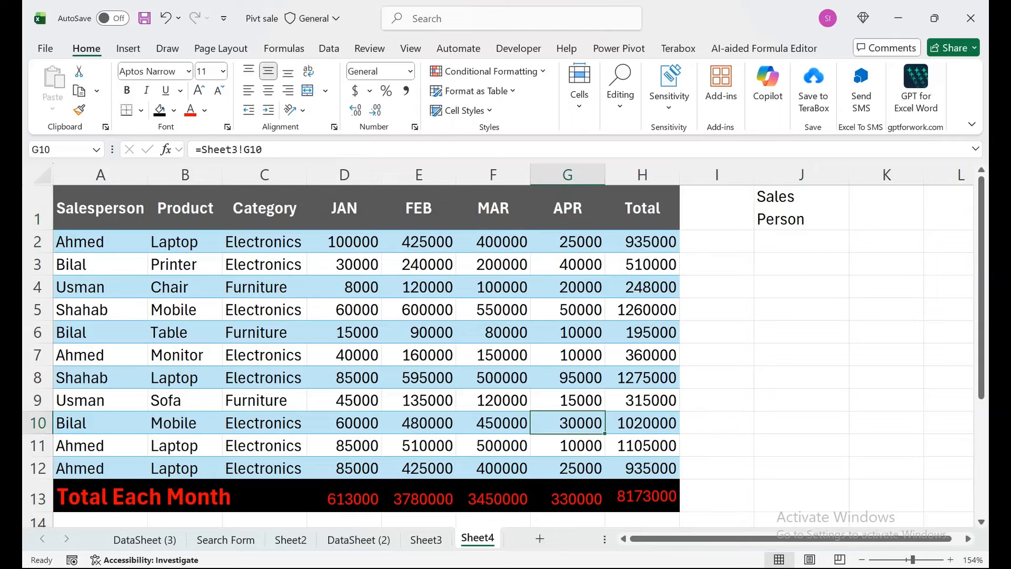
{"action": "left_click", "coordinate": [802, 208]}
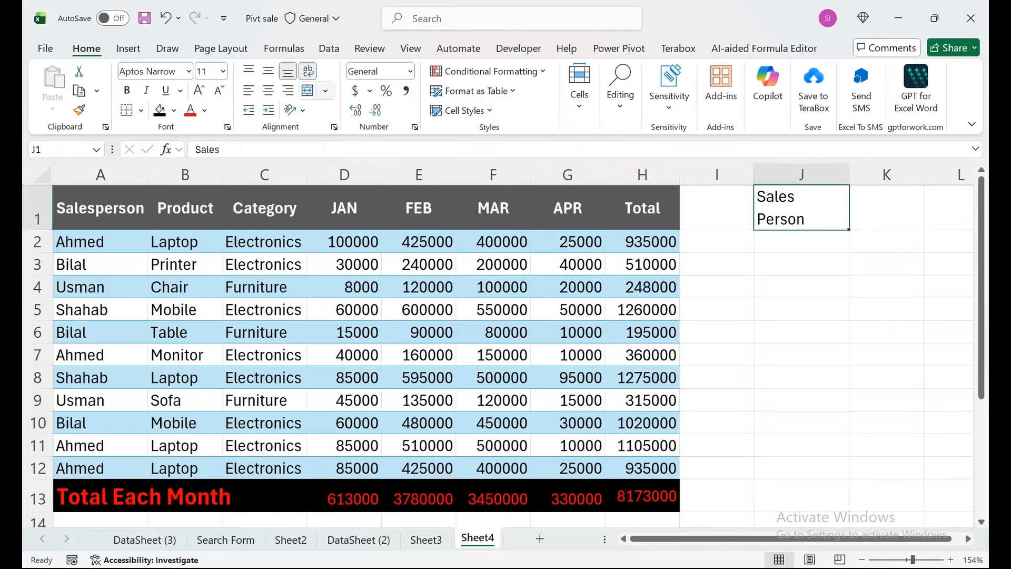
{"action": "left_click", "coordinate": [308, 70]}
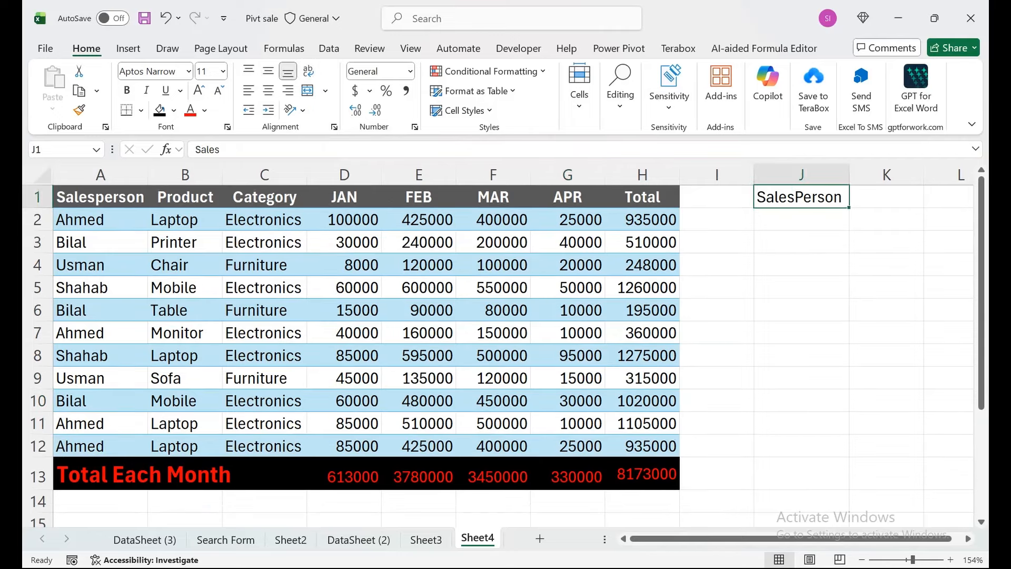
- Create a new workbook and add a Worksheet_SelectionChange procedure to the code of Sheet1
{"action": "key", "text": "ctrl+n"}
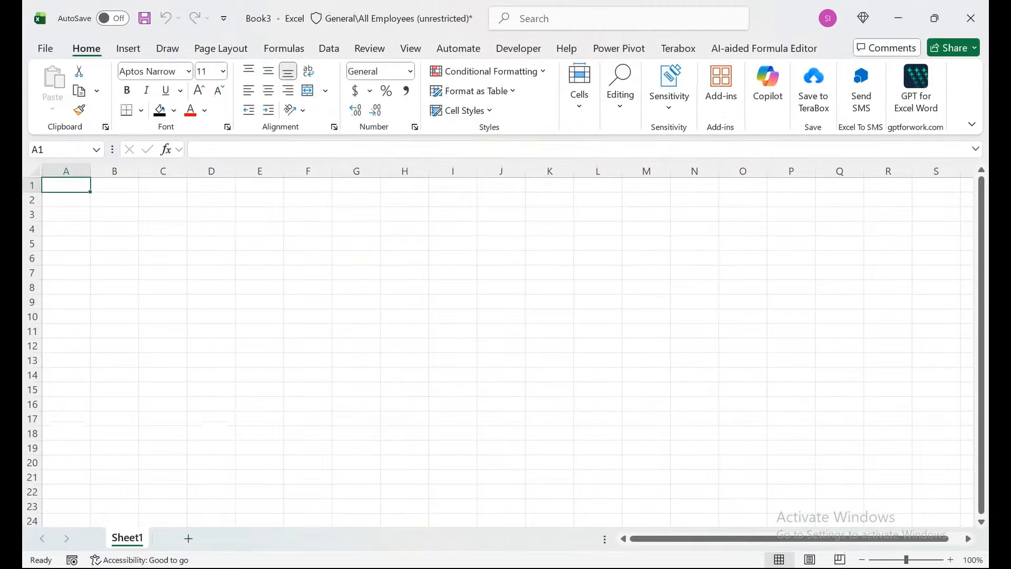
{"action": "right_click", "coordinate": [138, 537]}
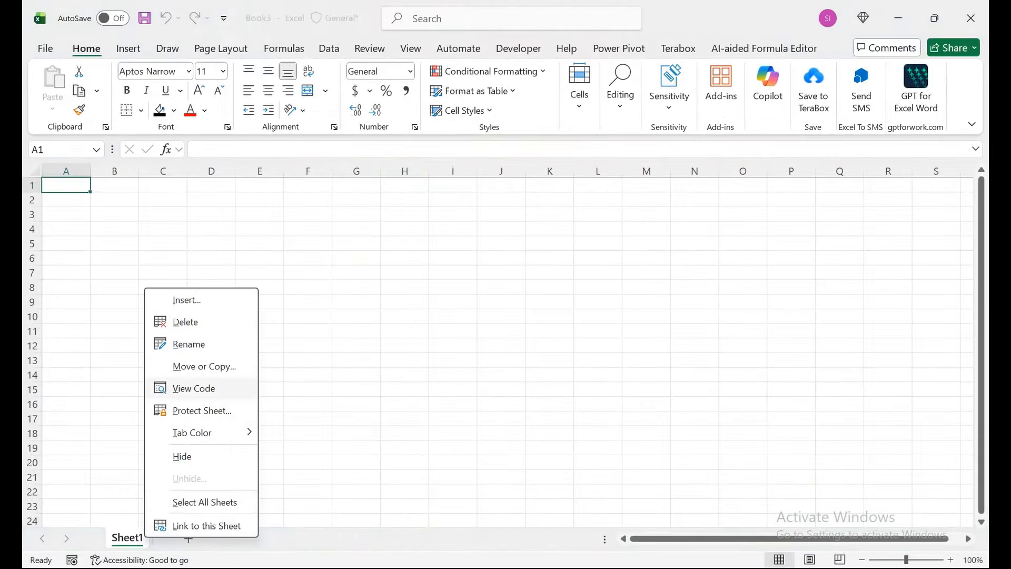
{"action": "left_click", "coordinate": [191, 388]}
{"action": "left_click", "coordinate": [579, 95]}
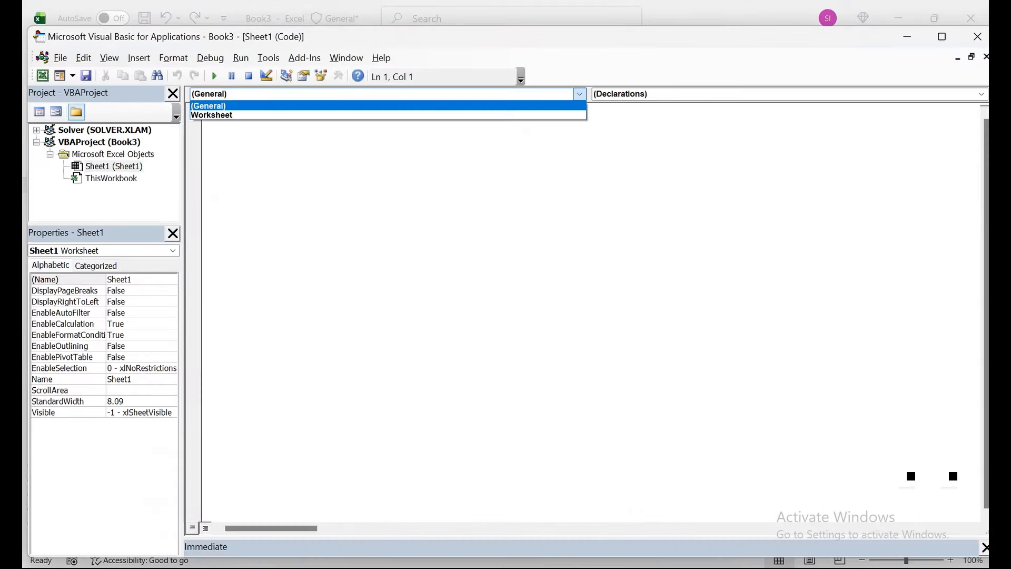
{"action": "key", "text": "Return"}
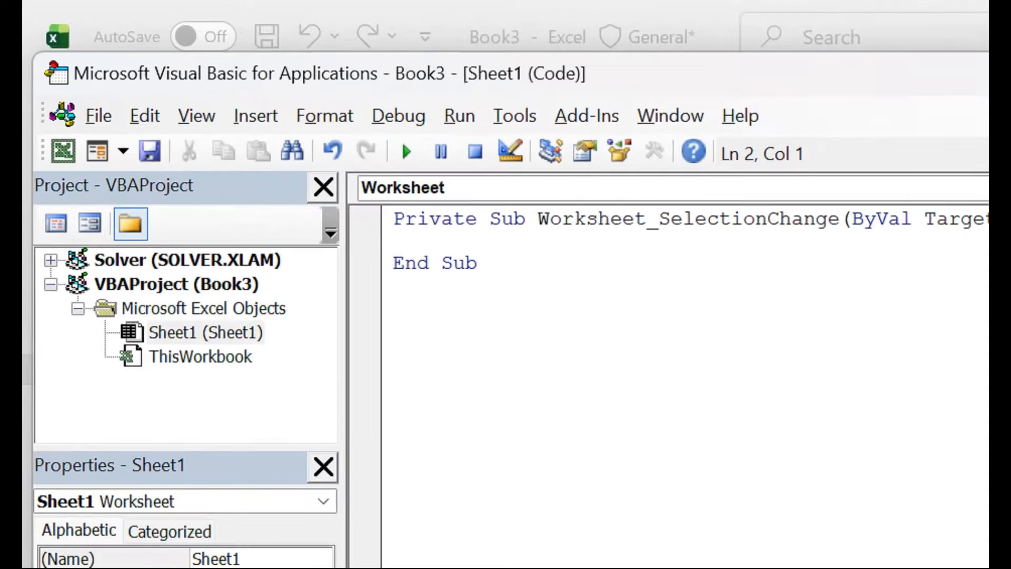
- Write Cells.EntireColumn.AutoFit as the body of the Worksheet_SelectionChange procedure and return to the worksheet
{"action": "type", "text": "Cells.enti"}
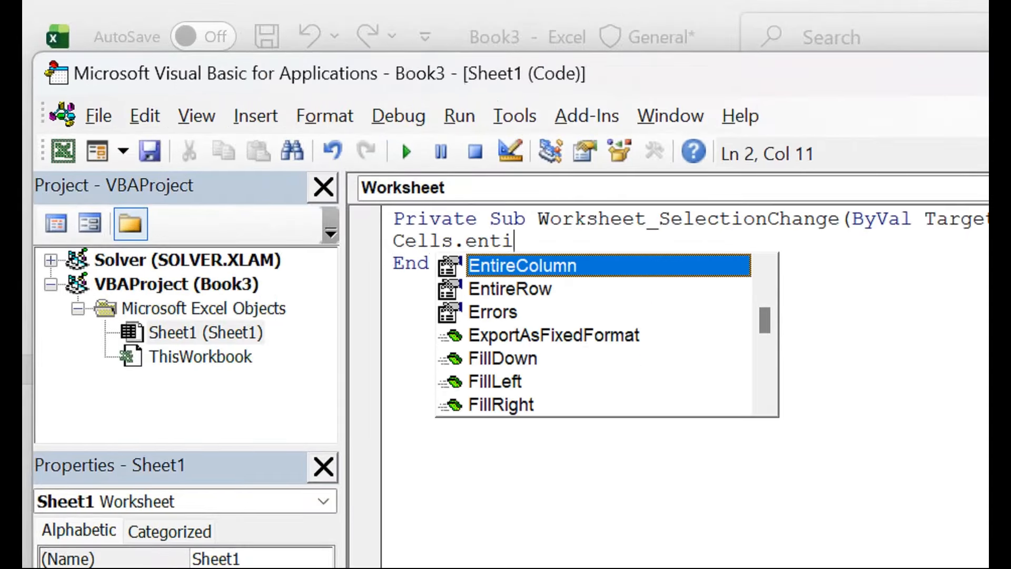
{"action": "key", "text": "Tab"}
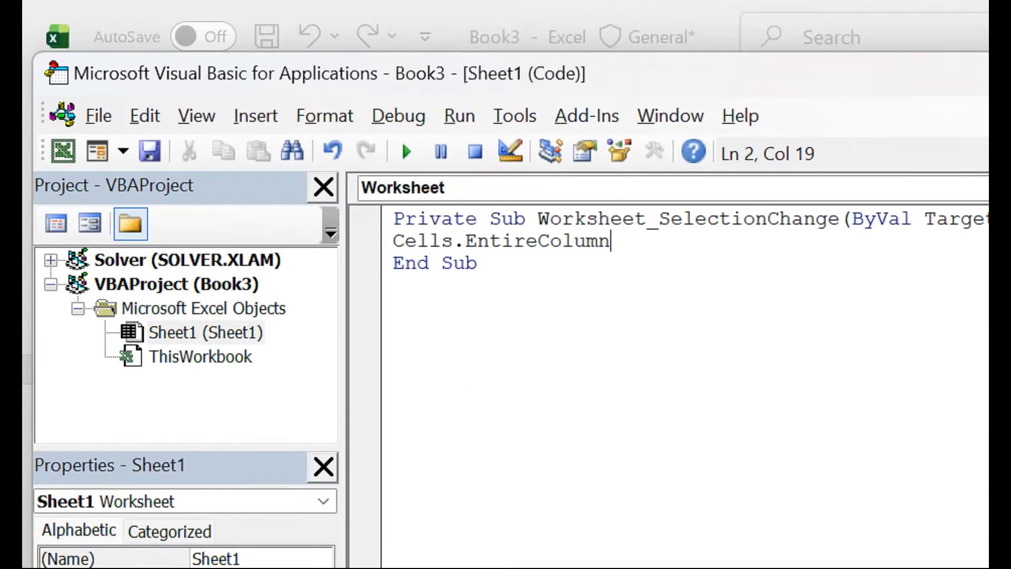
{"action": "type", "text": ".au"}
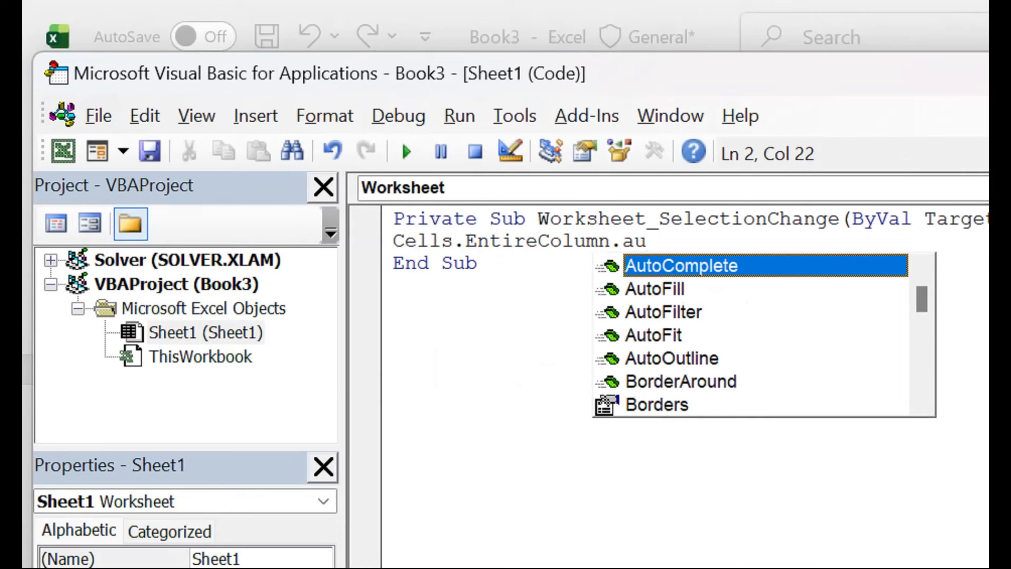
{"action": "key", "text": "Down"}
{"action": "key", "text": "Down"}
{"action": "key", "text": "Down"}
{"action": "key", "text": "Tab"}
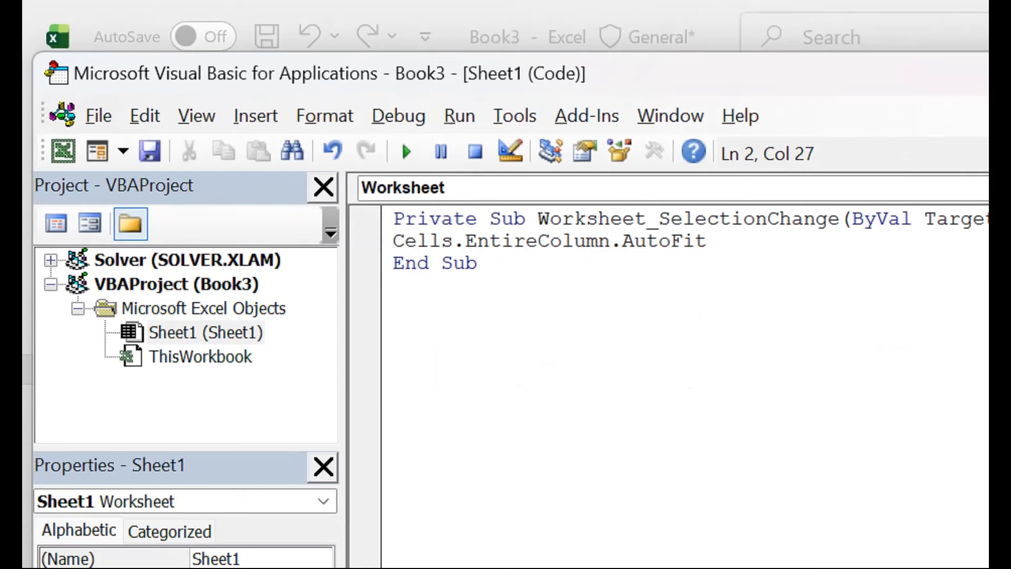
{"action": "left_click", "coordinate": [63, 153]}
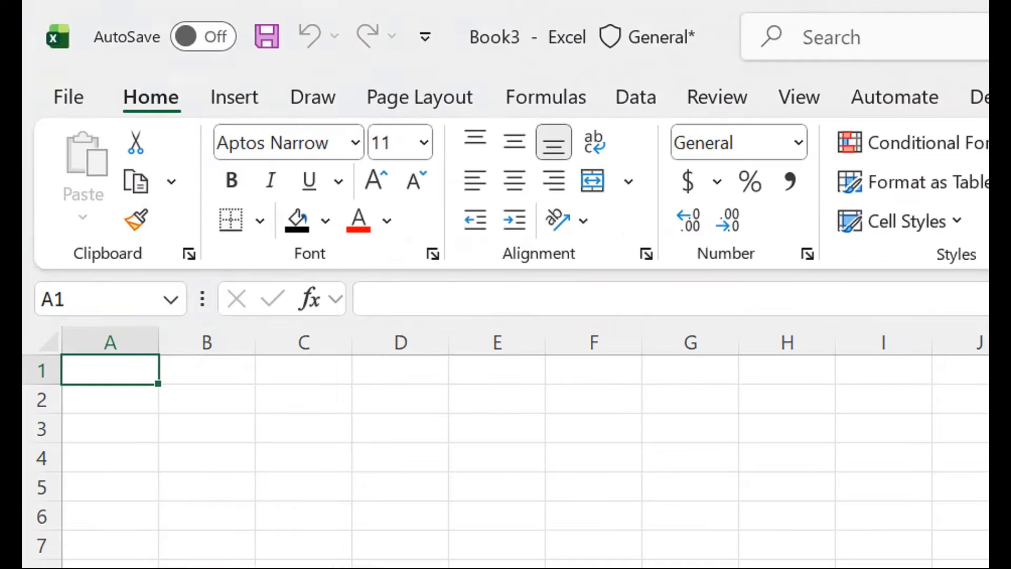
- Test the automatic column fitting by entering a first name in A1, 95 in B1 and "Microsoft Office" in C1
{"action": "type", "text": "Ali"}
{"action": "key", "text": "Return"}
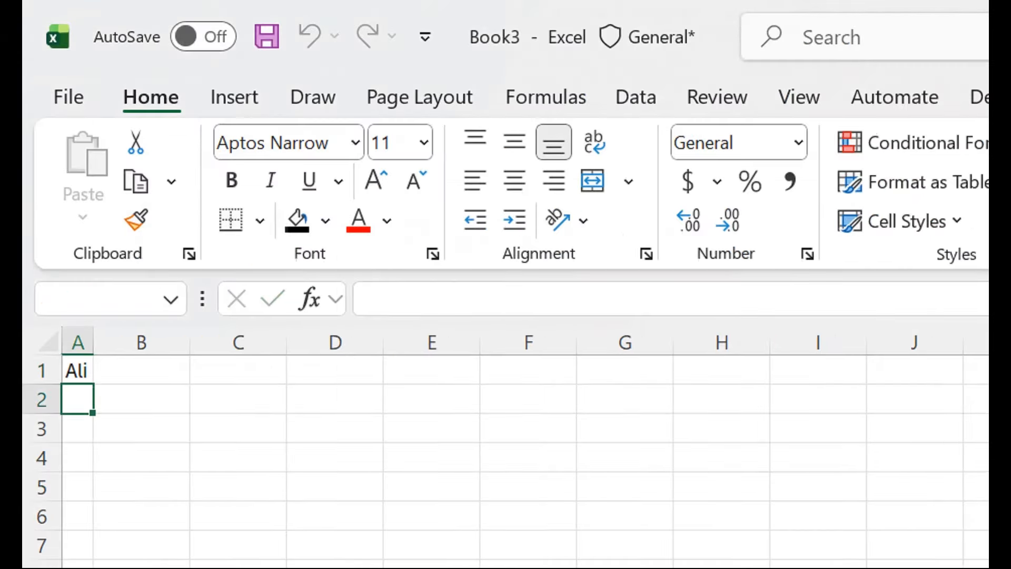
{"action": "key", "text": "Up"}
{"action": "key", "text": "Right"}
{"action": "type", "text": "95"}
{"action": "key", "text": "Return"}
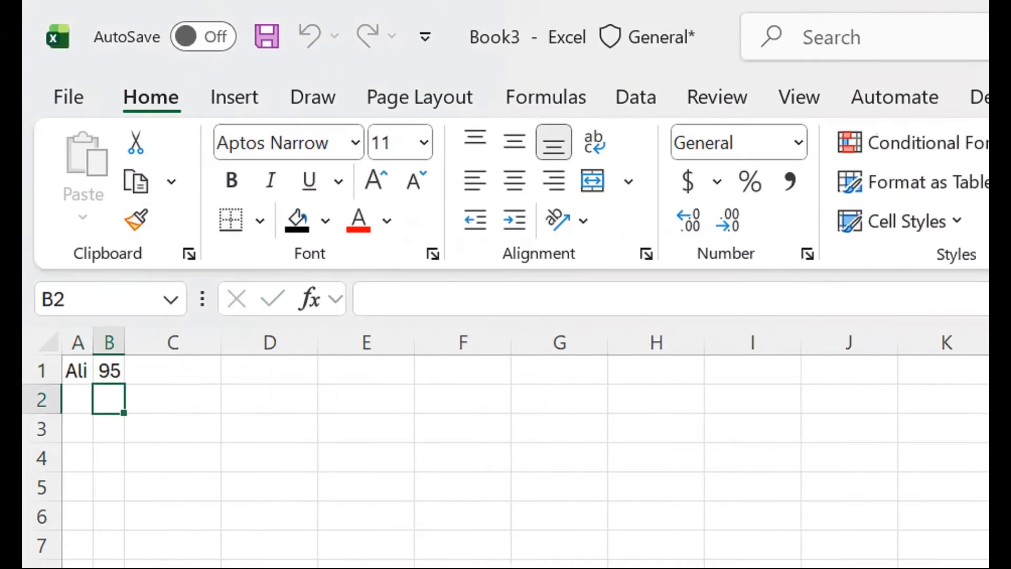
{"action": "type", "text": "Microsof"}
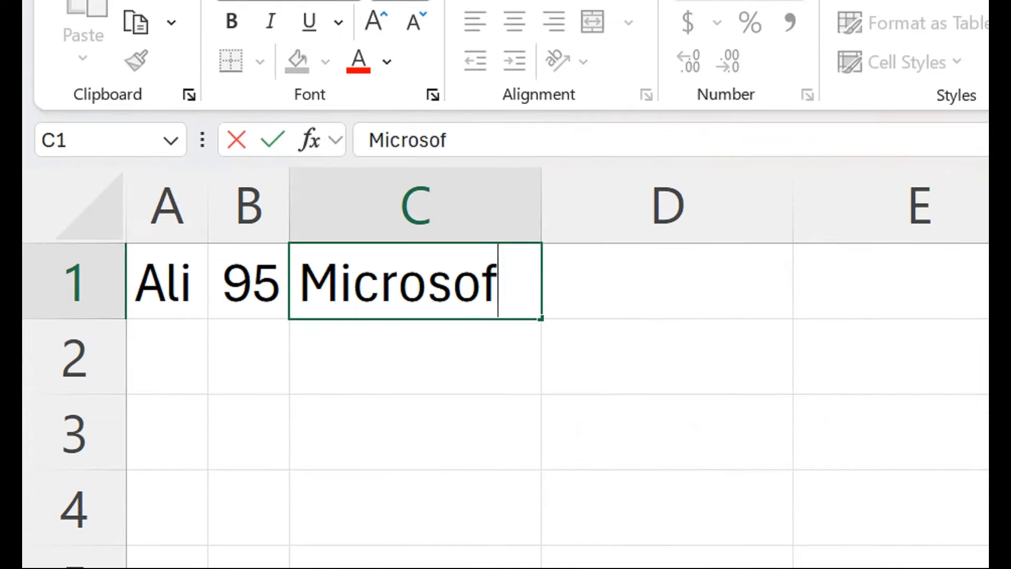
{"action": "type", "text": "t Office"}
{"action": "key", "text": "Return"}
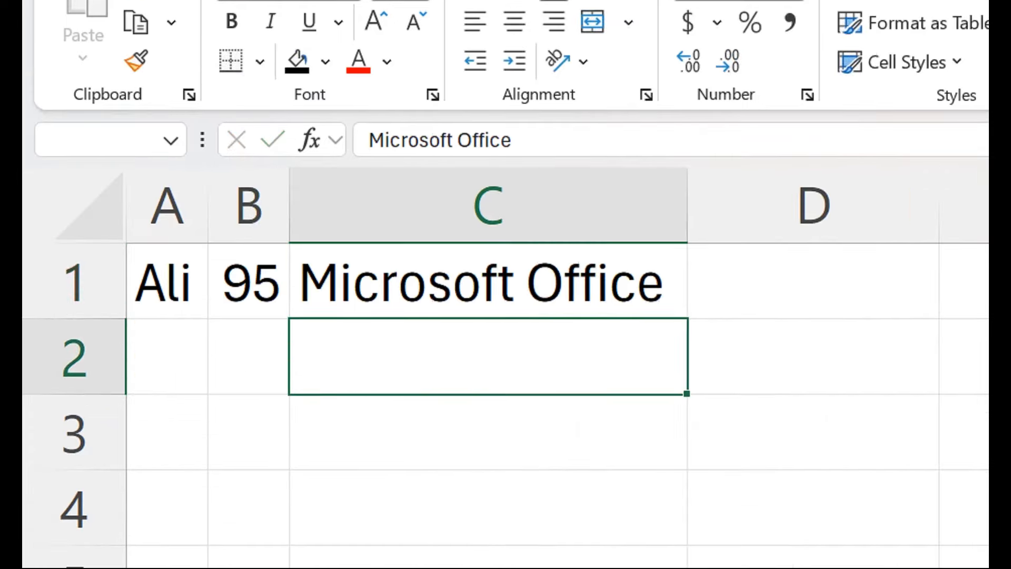